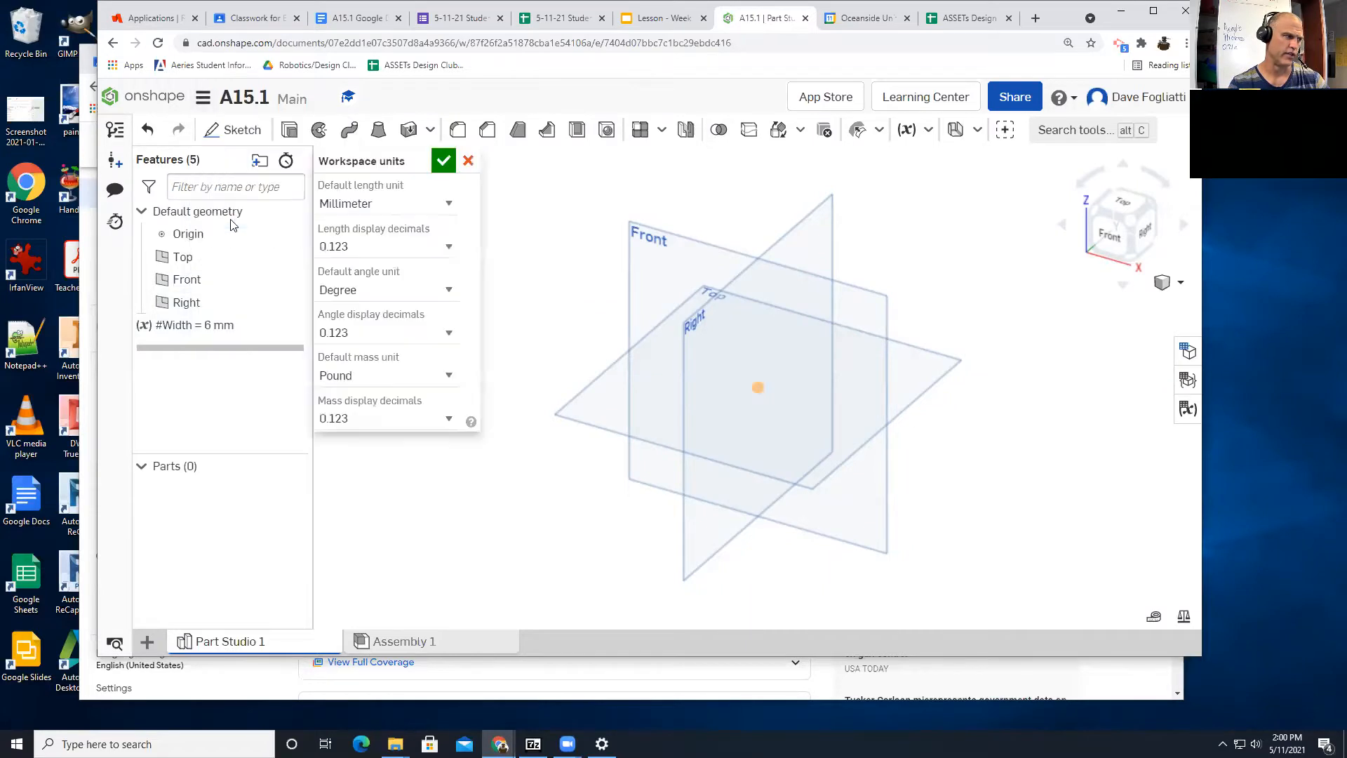
# Step: Set the workspace's default length unit to Inch
pyautogui.click(411, 207)
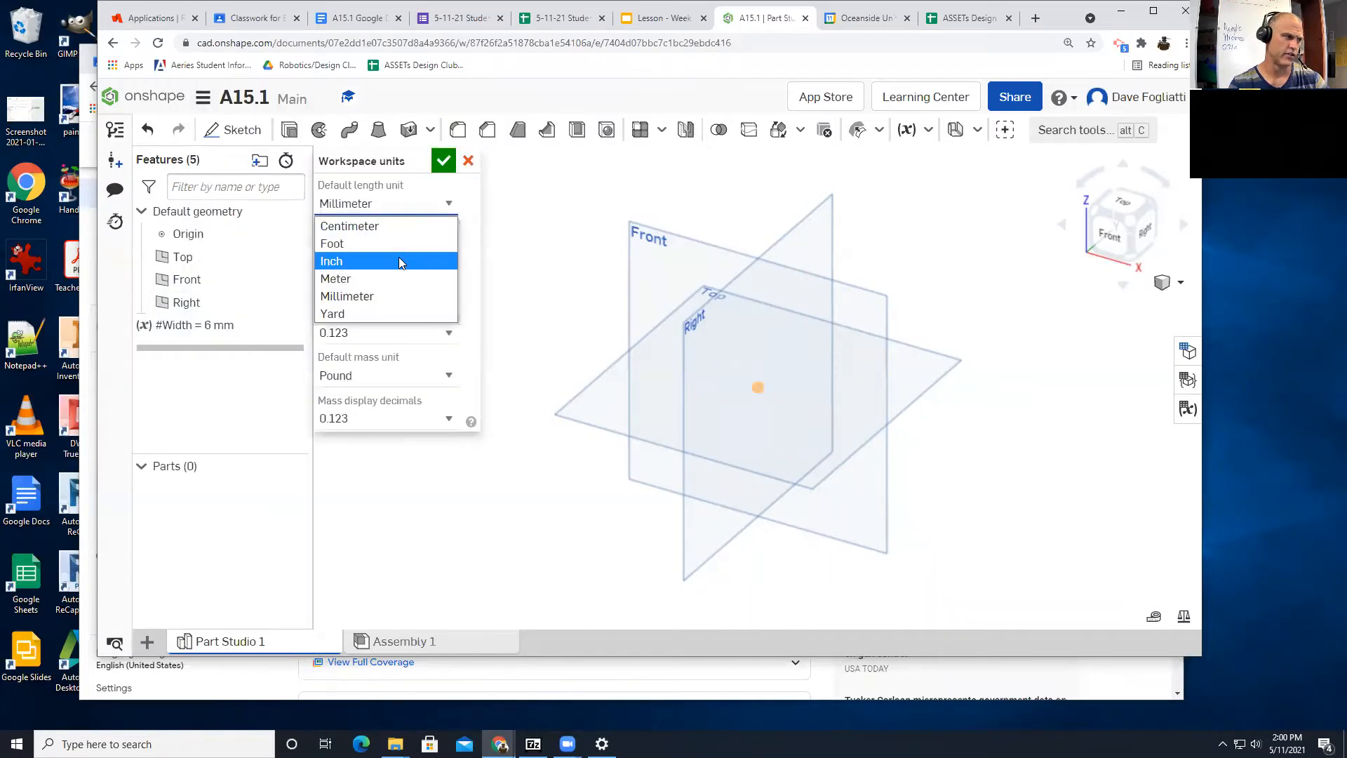
pyautogui.click(403, 262)
pyautogui.click(444, 161)
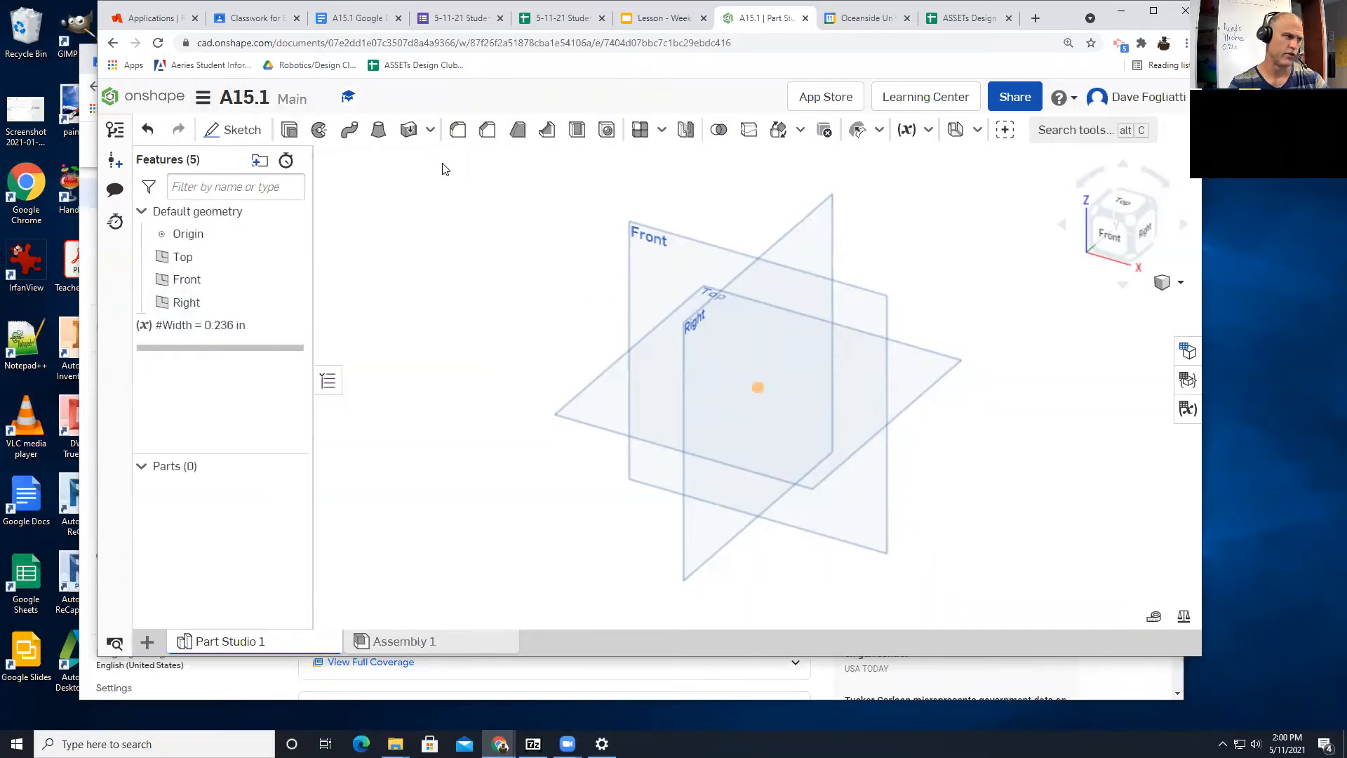
# Step: Set the existing Width variable's value to 6 in
pyautogui.doubleClick(224, 325)
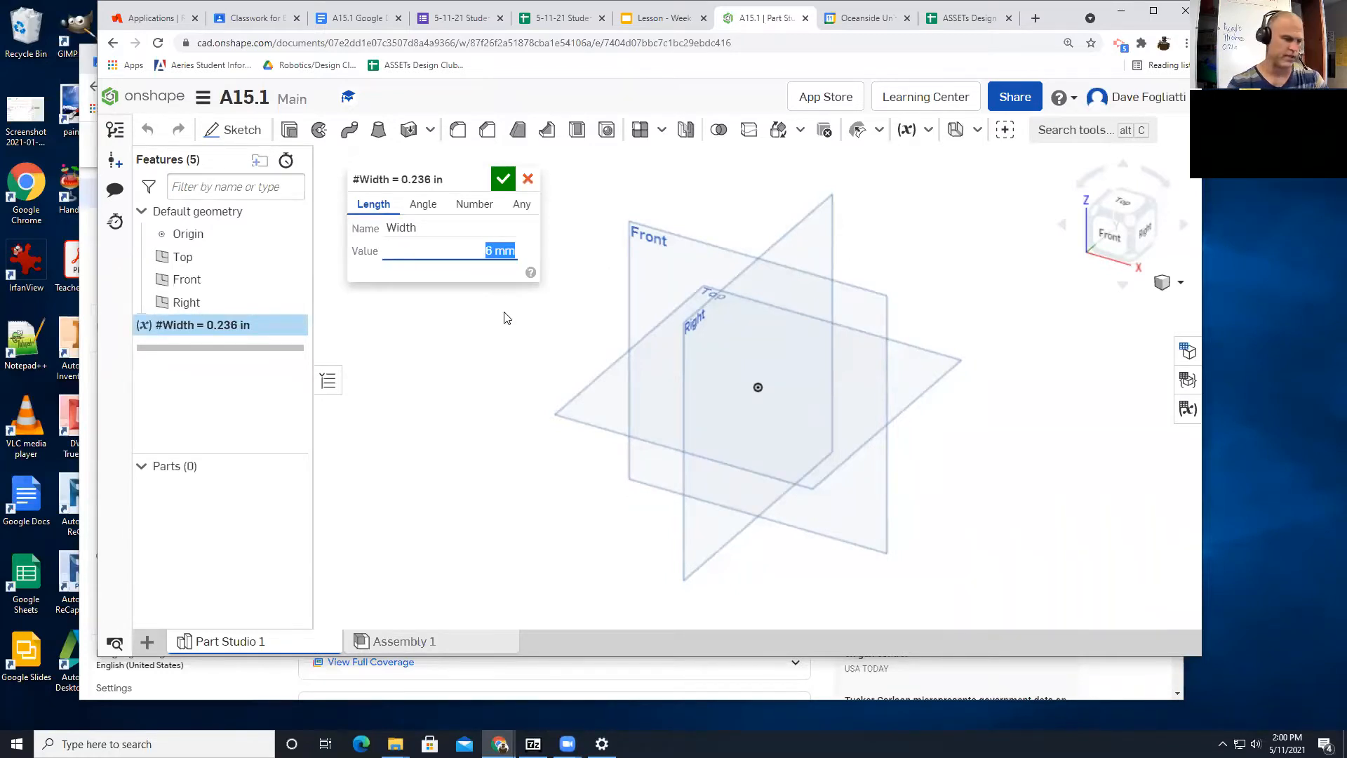
pyautogui.write('6 IN')
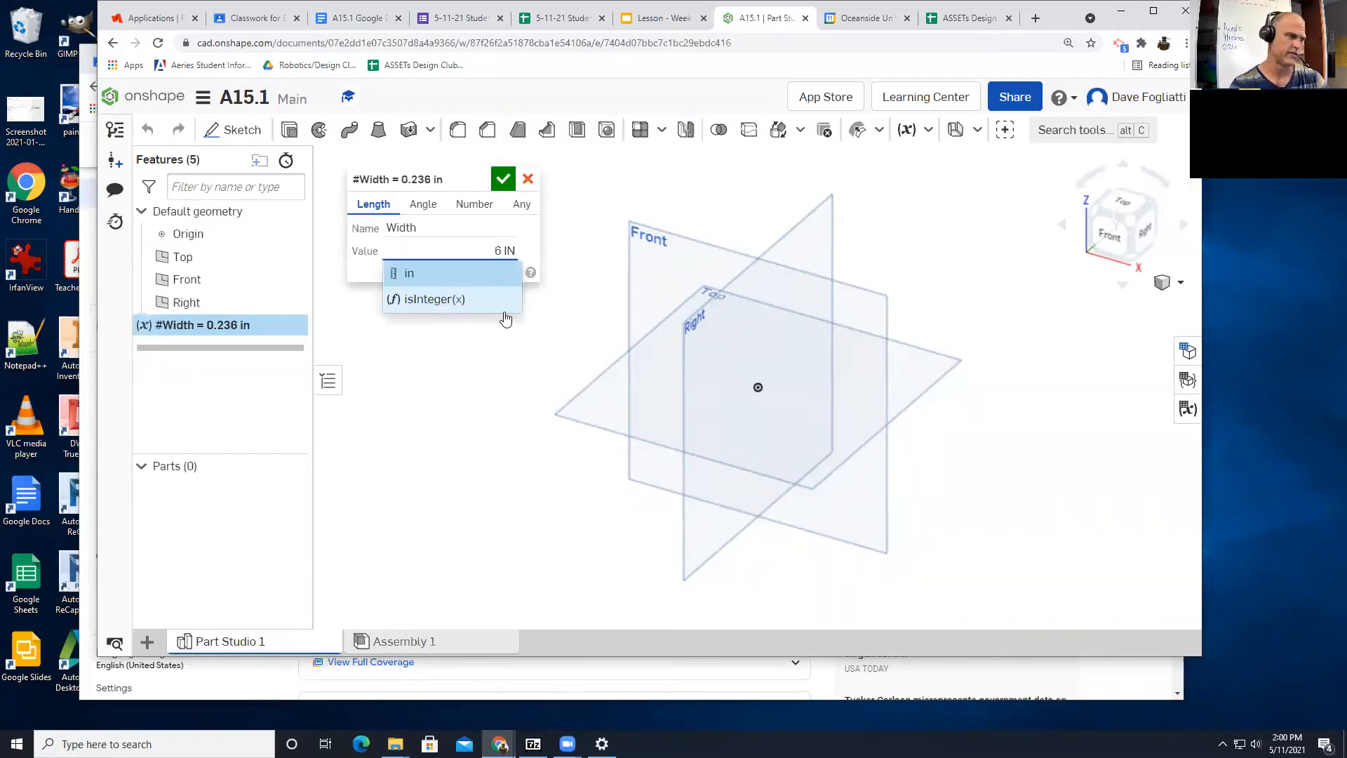
pyautogui.press('BackSpace')
pyautogui.press('BackSpace')
pyautogui.write('in')
pyautogui.click(468, 272)
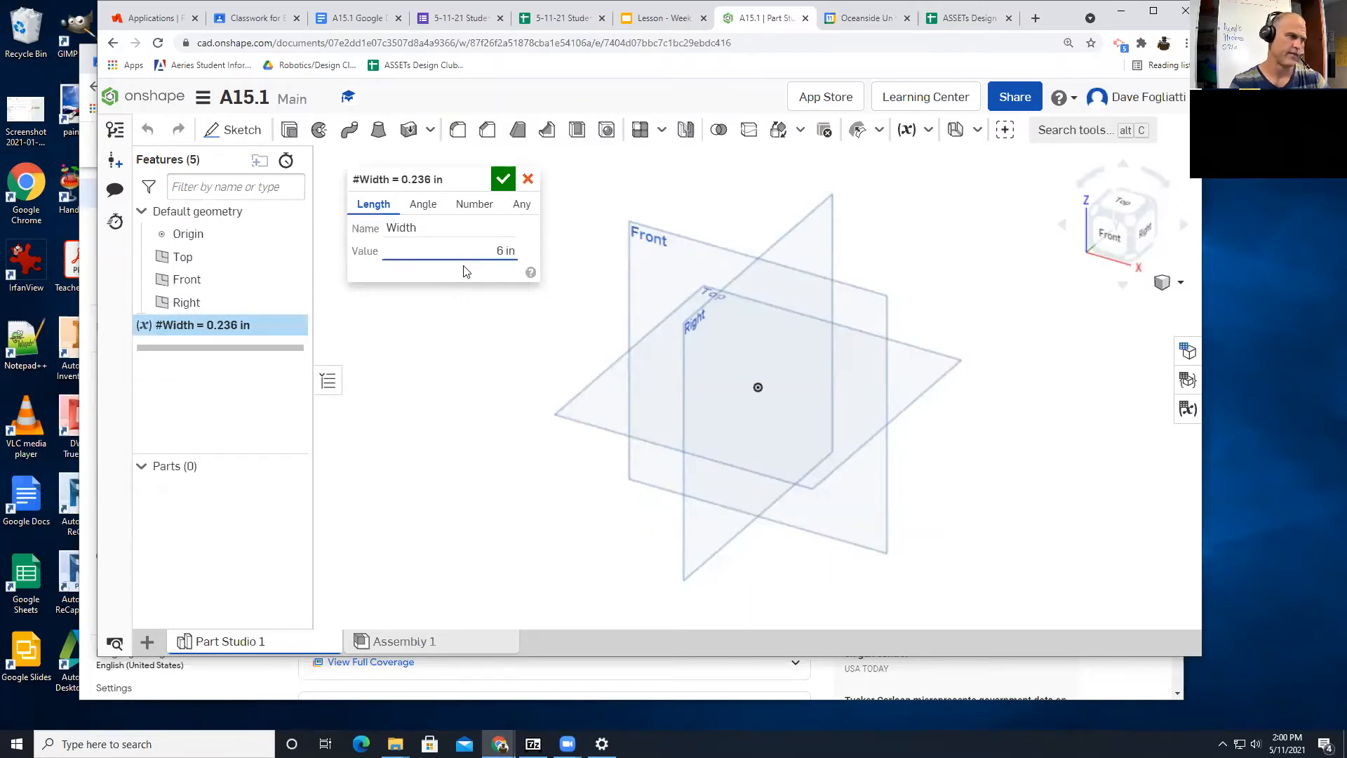
pyautogui.click(503, 179)
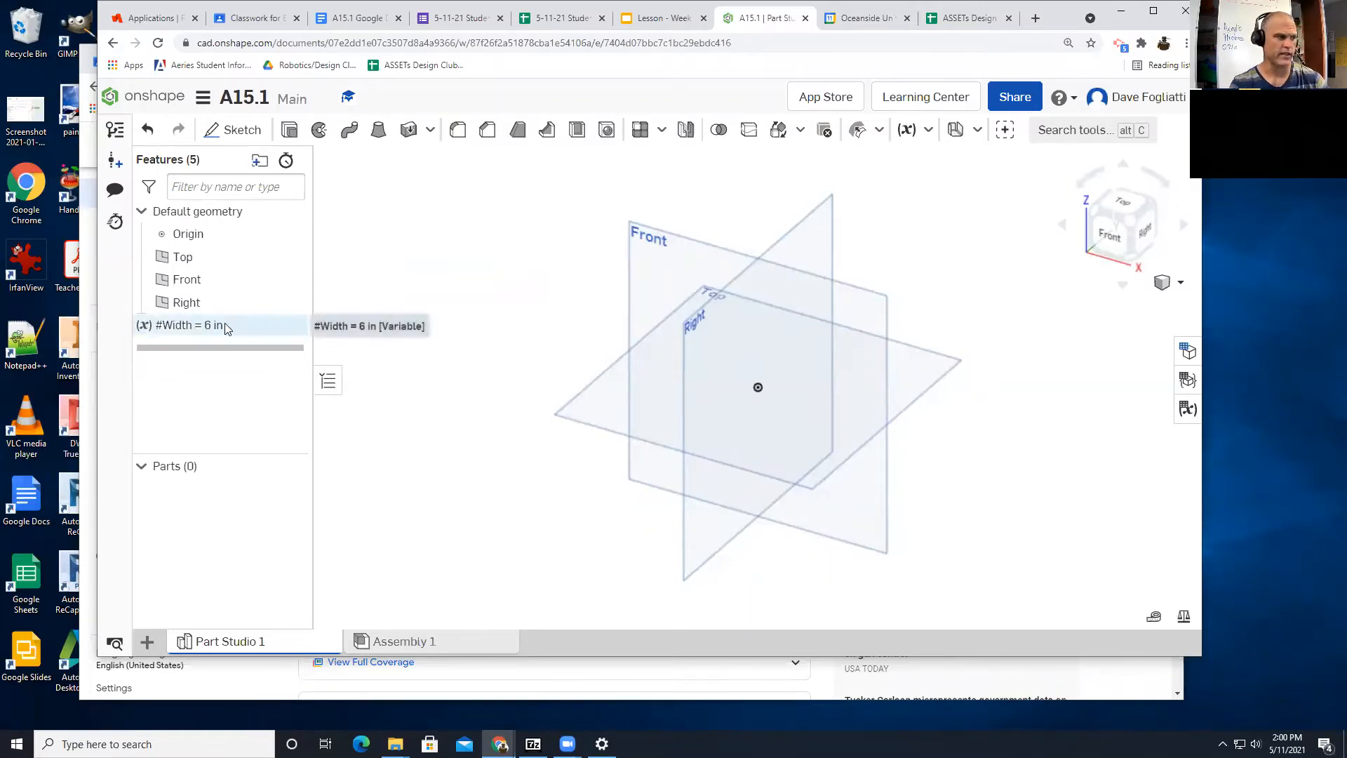
# Step: Create a length variable named Height with a value of 4 in
pyautogui.click(906, 129)
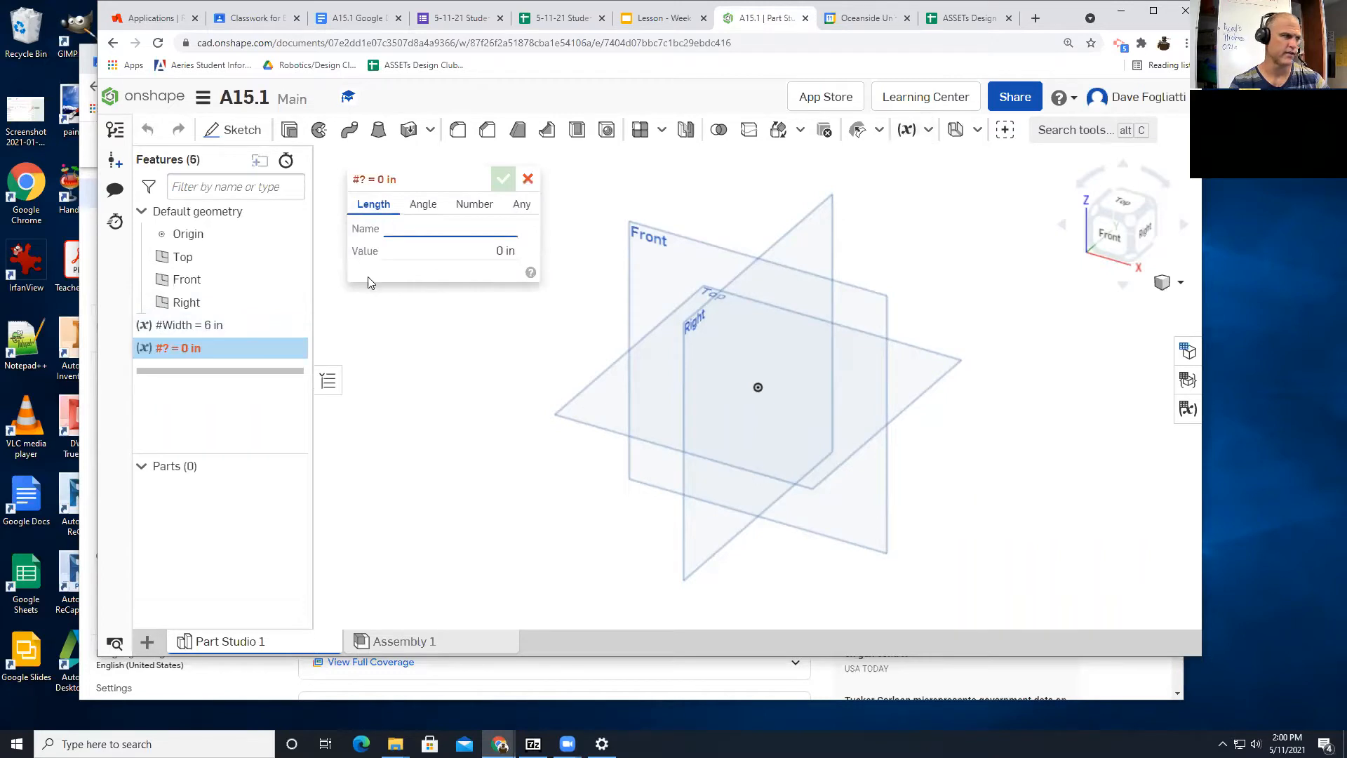
pyautogui.write('Height')
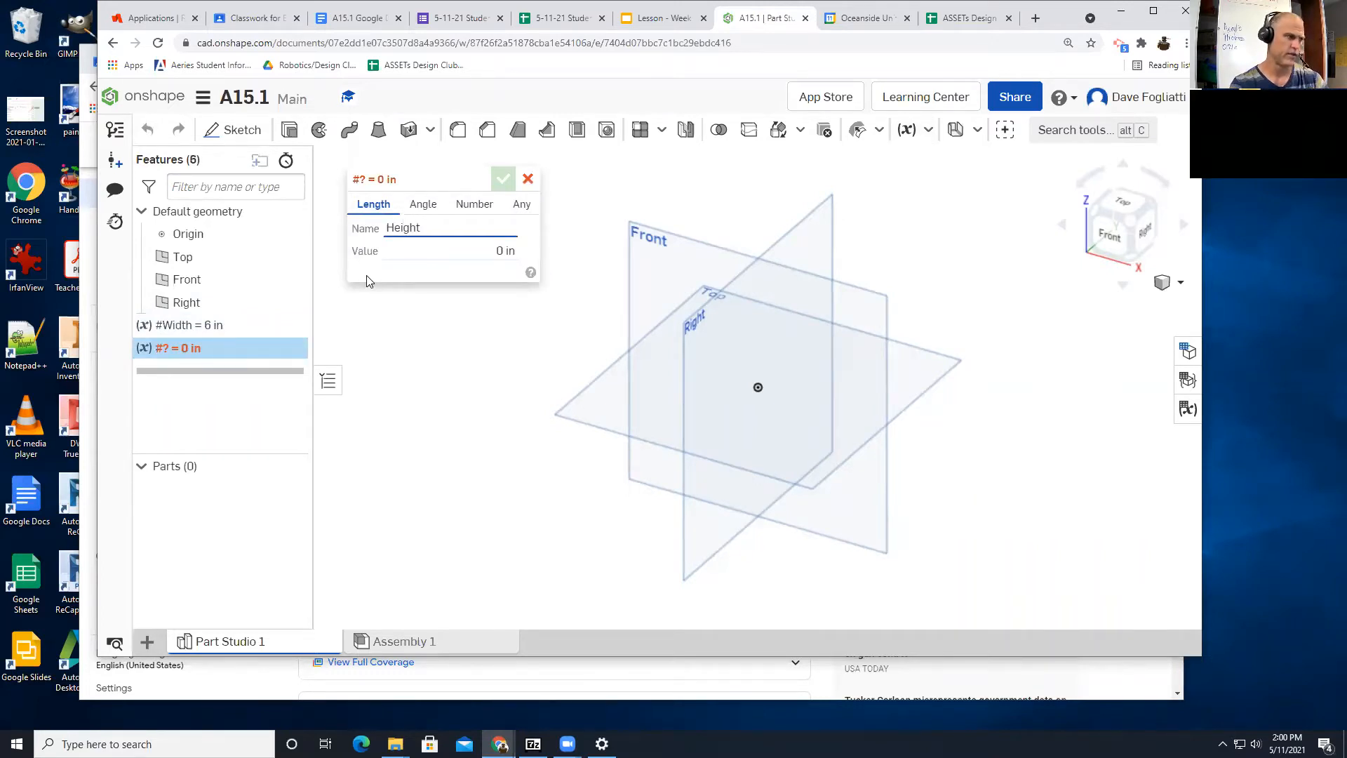
pyautogui.press('Tab')
pyautogui.write('4')
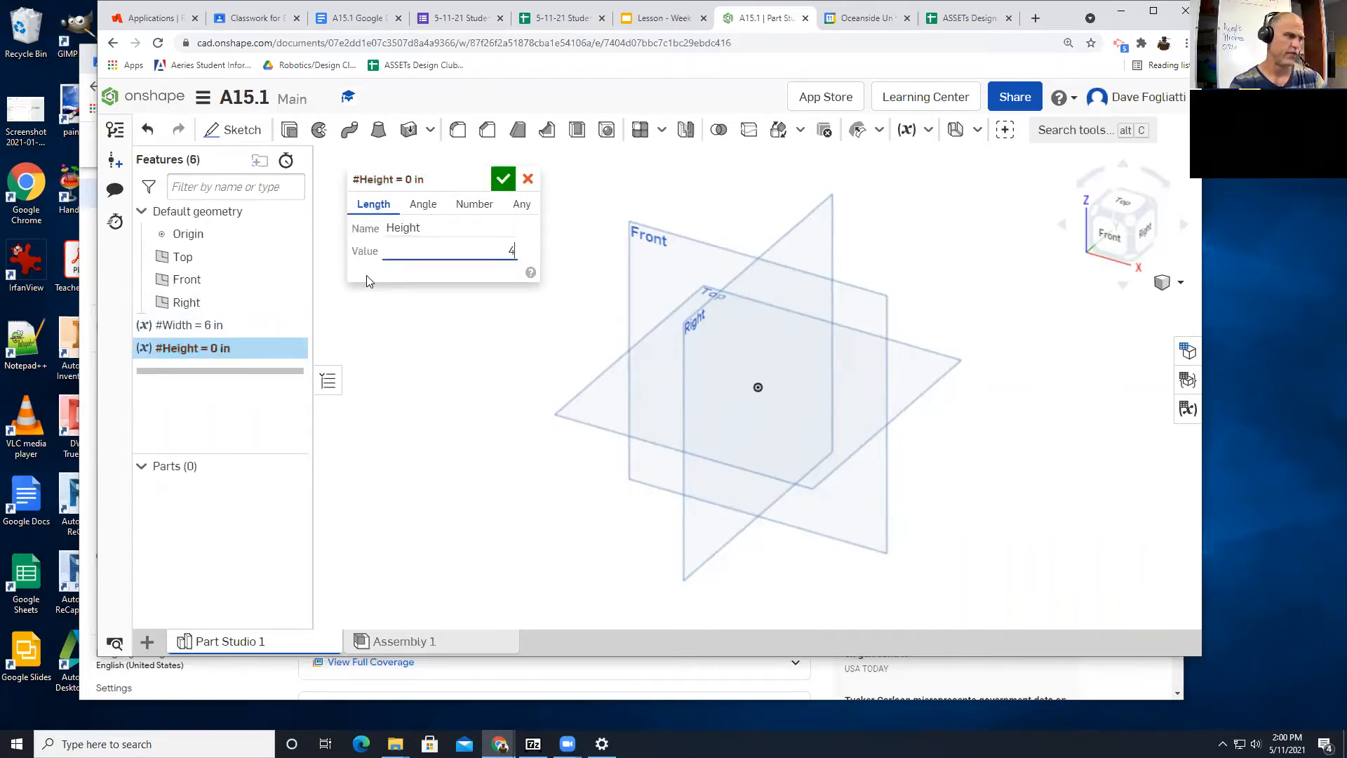
pyautogui.click(503, 179)
# Step: Create a length variable named Holes with a value of 1 in
pyautogui.click(907, 130)
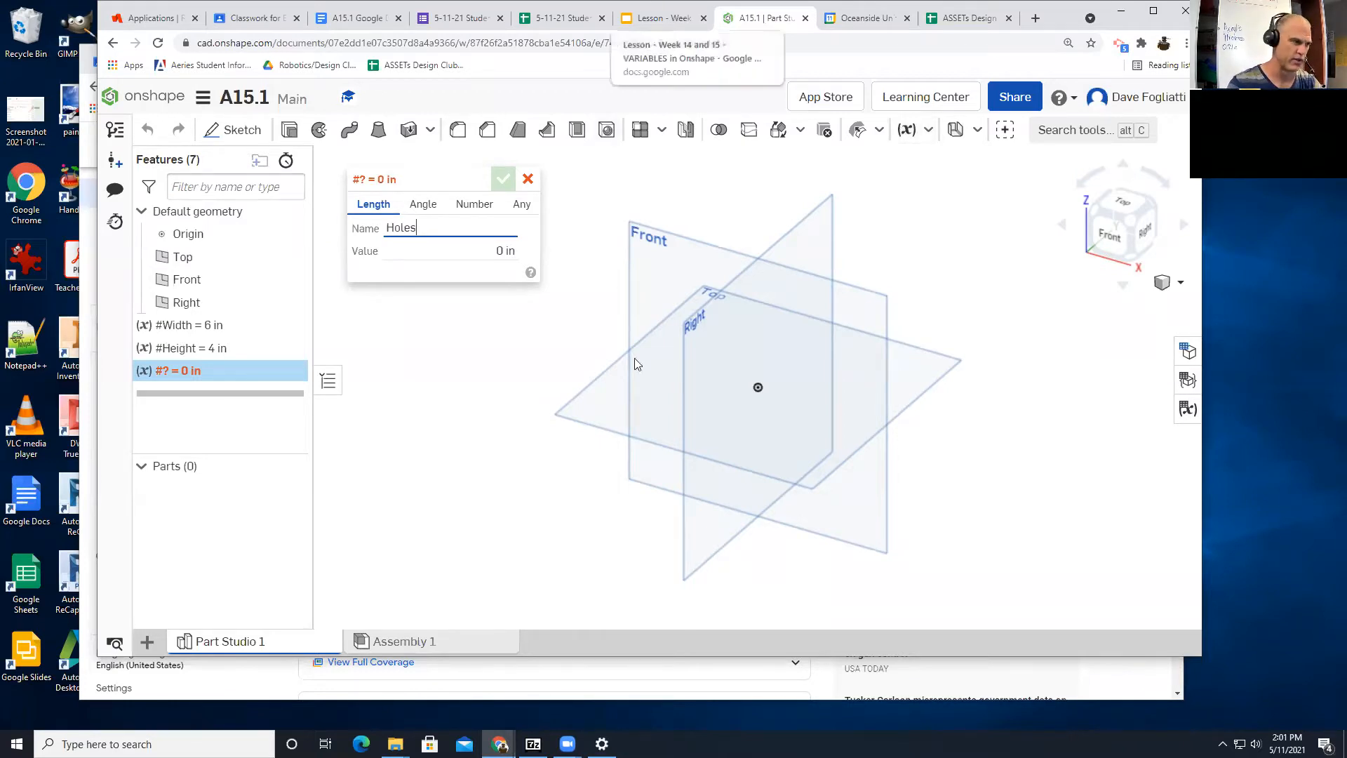
pyautogui.press('Tab')
pyautogui.write('1')
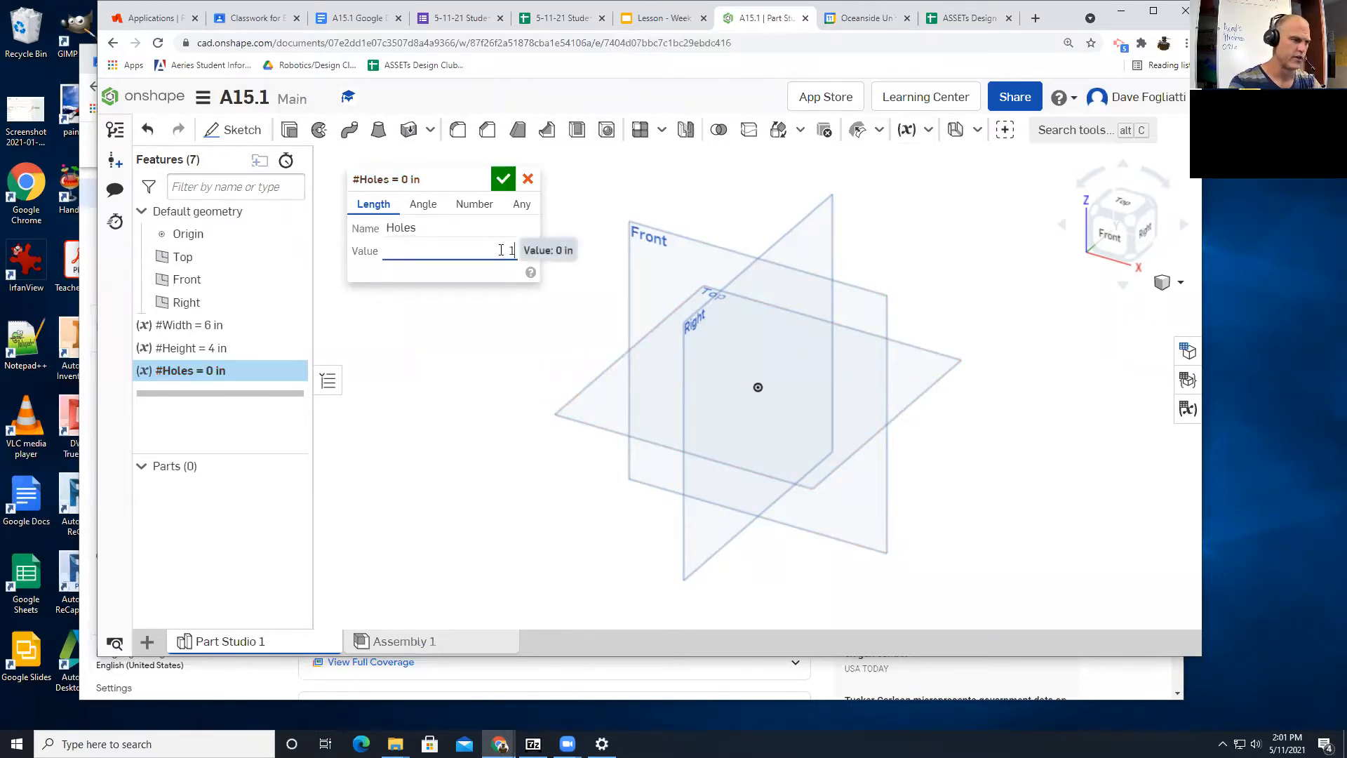
pyautogui.press('Return')
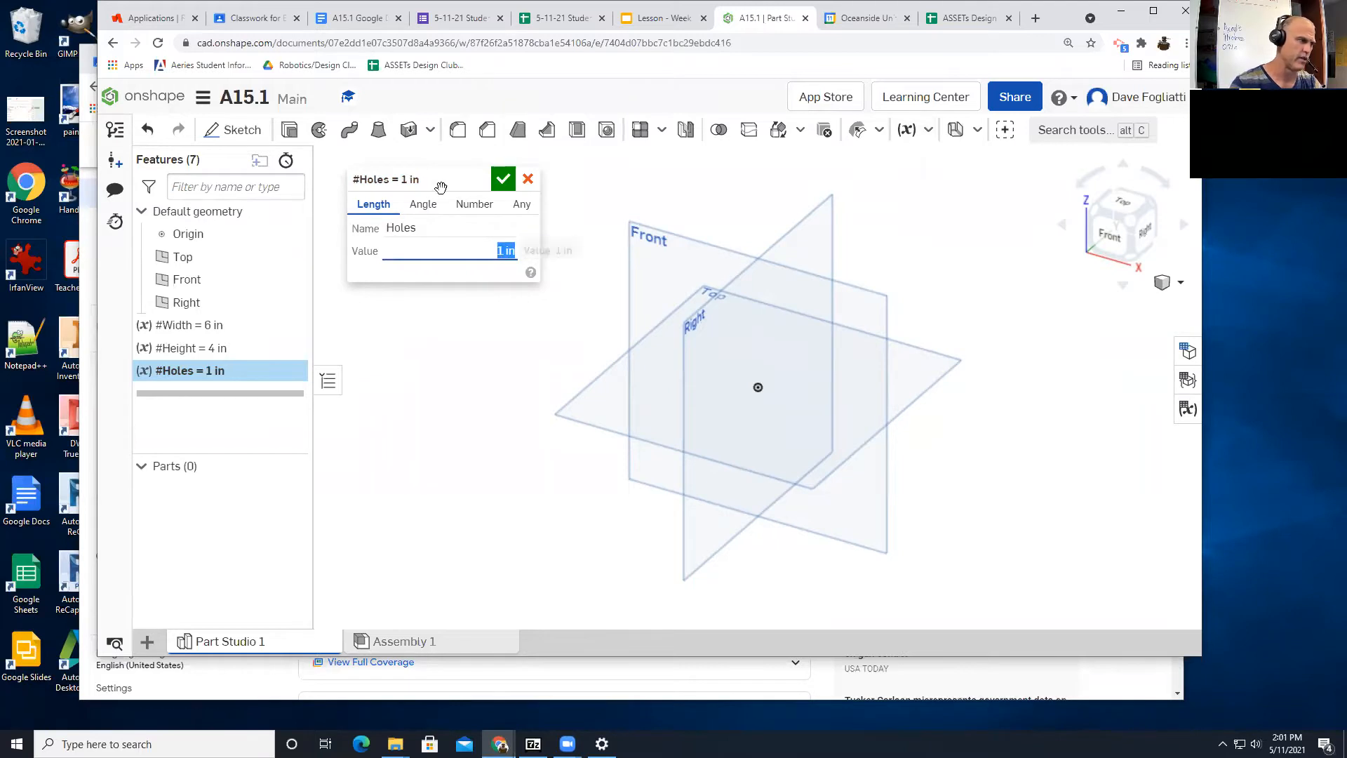
pyautogui.click(504, 180)
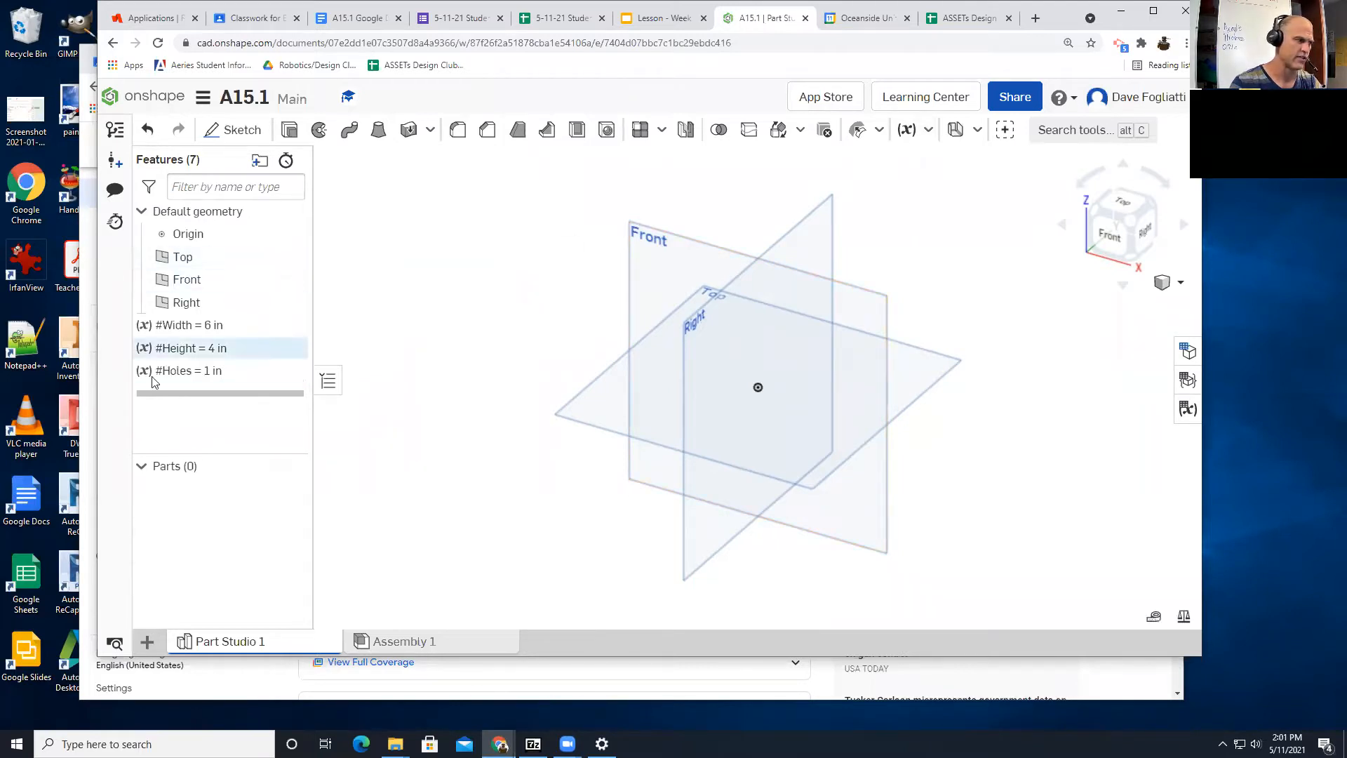
# Step: Create a length variable named Extude with a value of 2 in
pyautogui.click(906, 130)
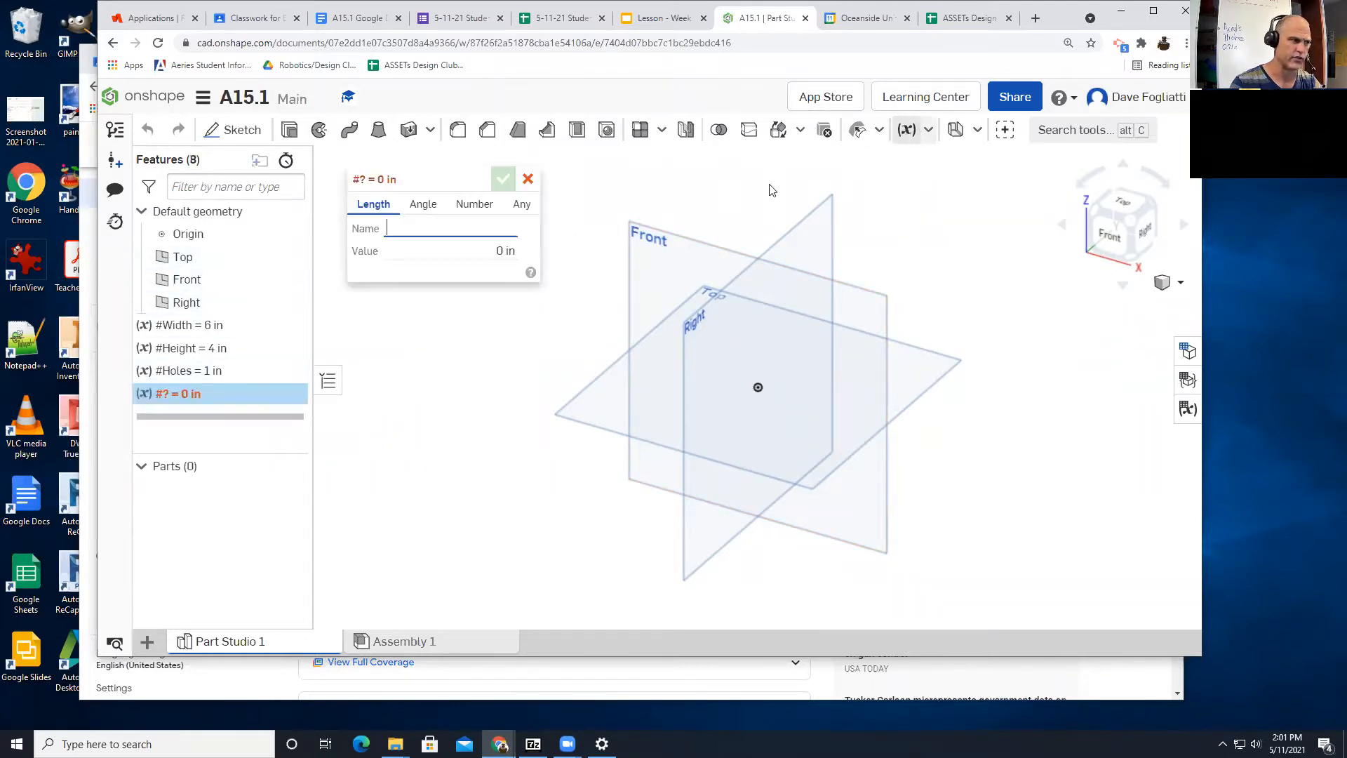
pyautogui.write('Extud')
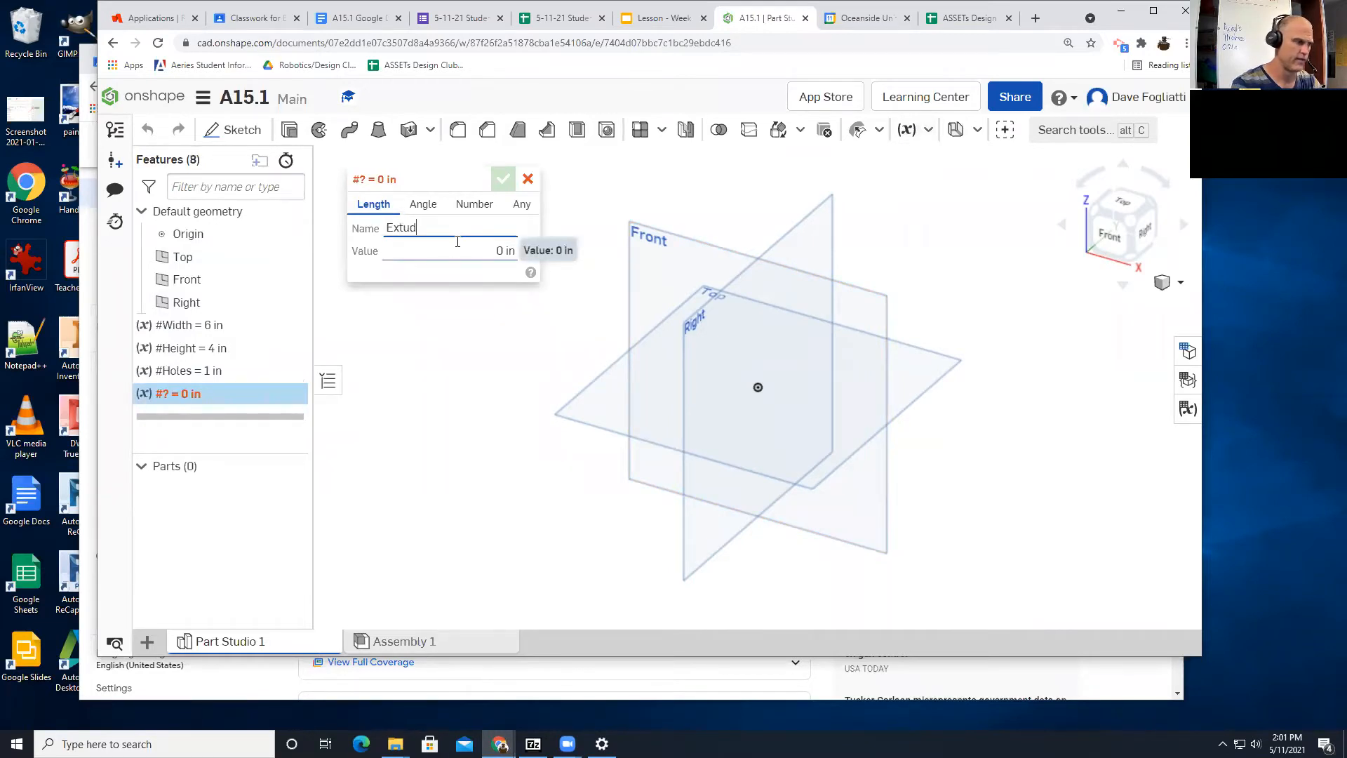
pyautogui.press('BackSpace')
pyautogui.press('BackSpace')
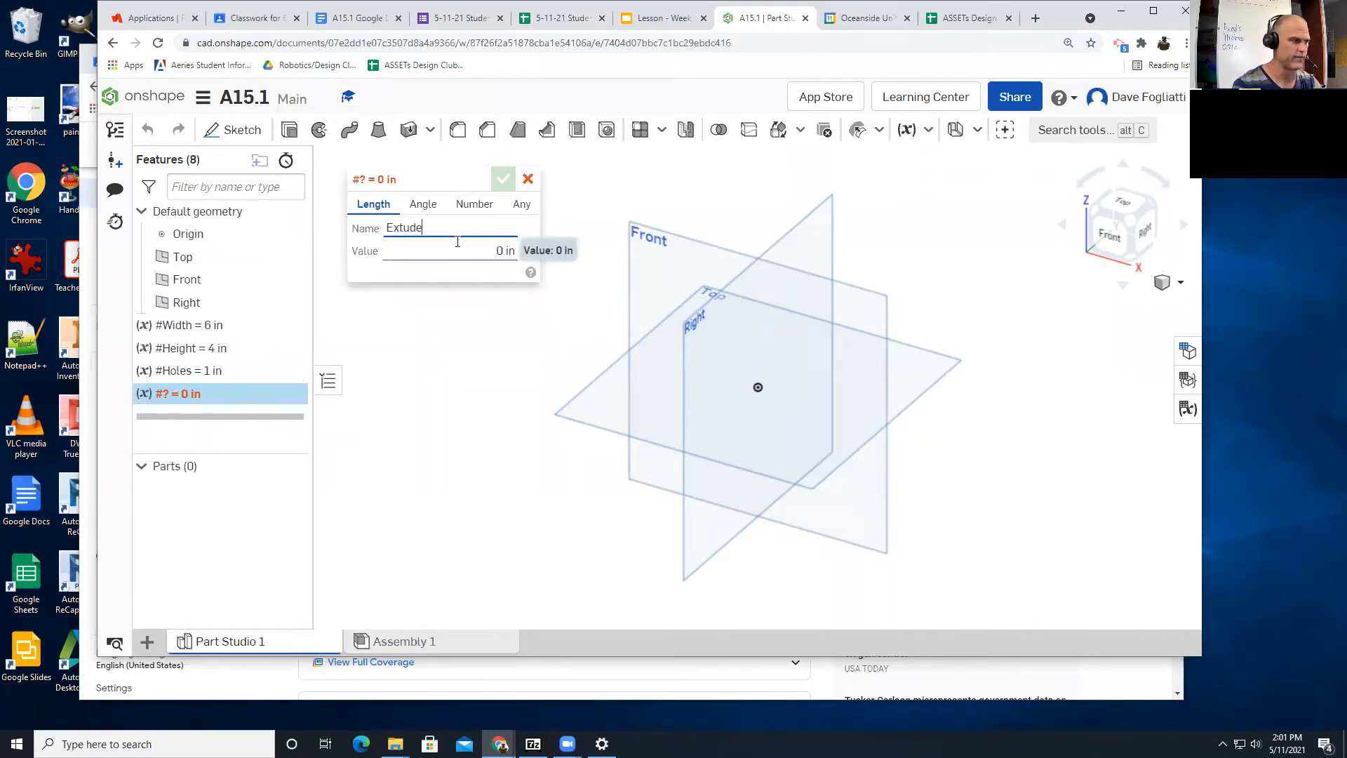
pyautogui.press('Tab')
pyautogui.write('2')
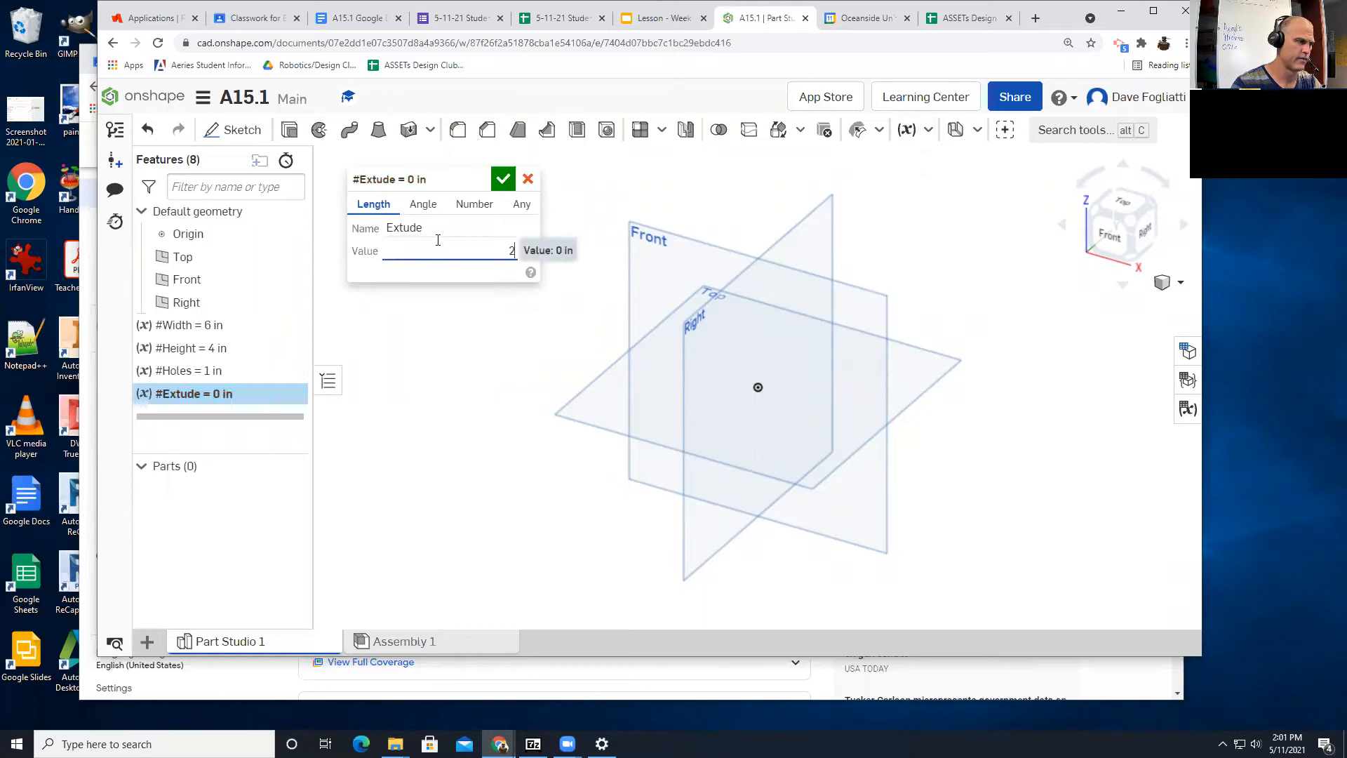
pyautogui.click(508, 175)
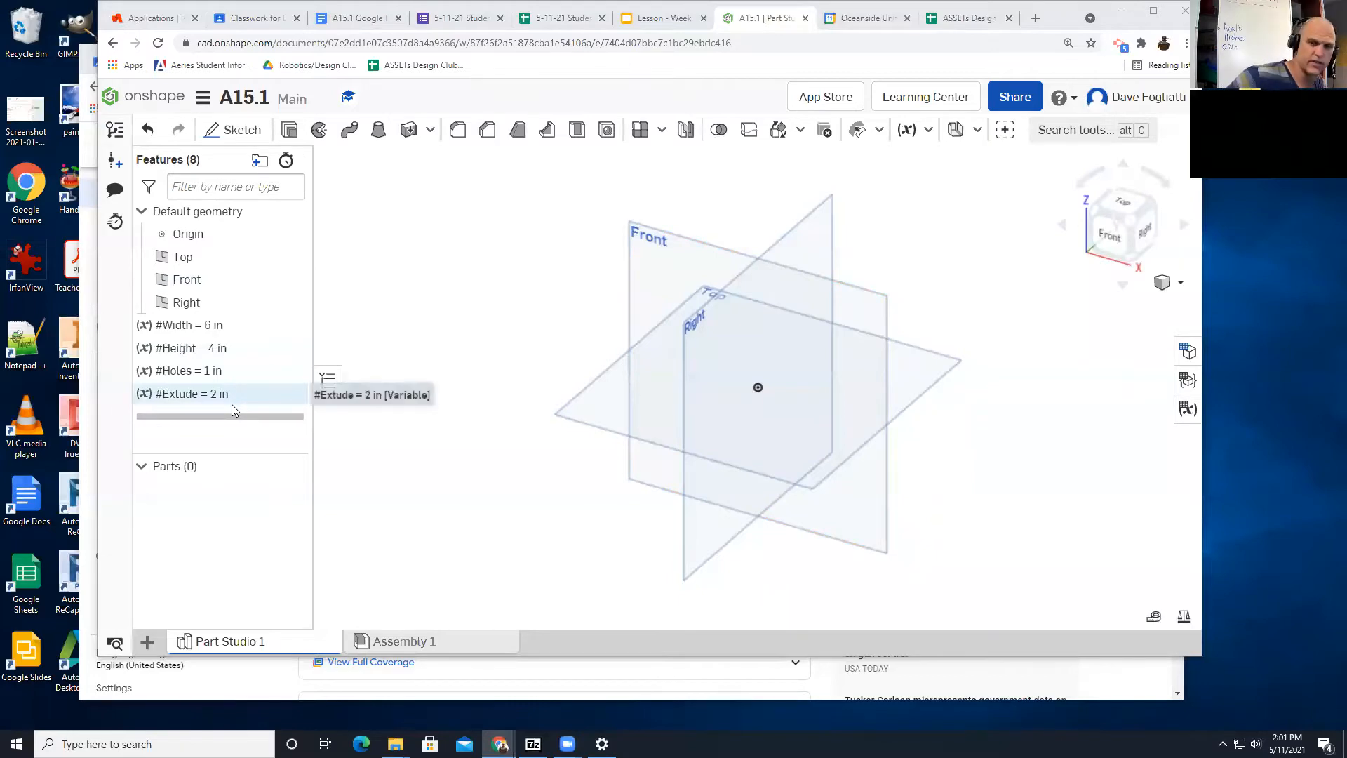
# Step: Check the example sketch in the A15.1 Google Doc and start a new sketch on the Top plane in Onshape
pyautogui.click(356, 18)
pyautogui.scroll(-3, 651, 379)
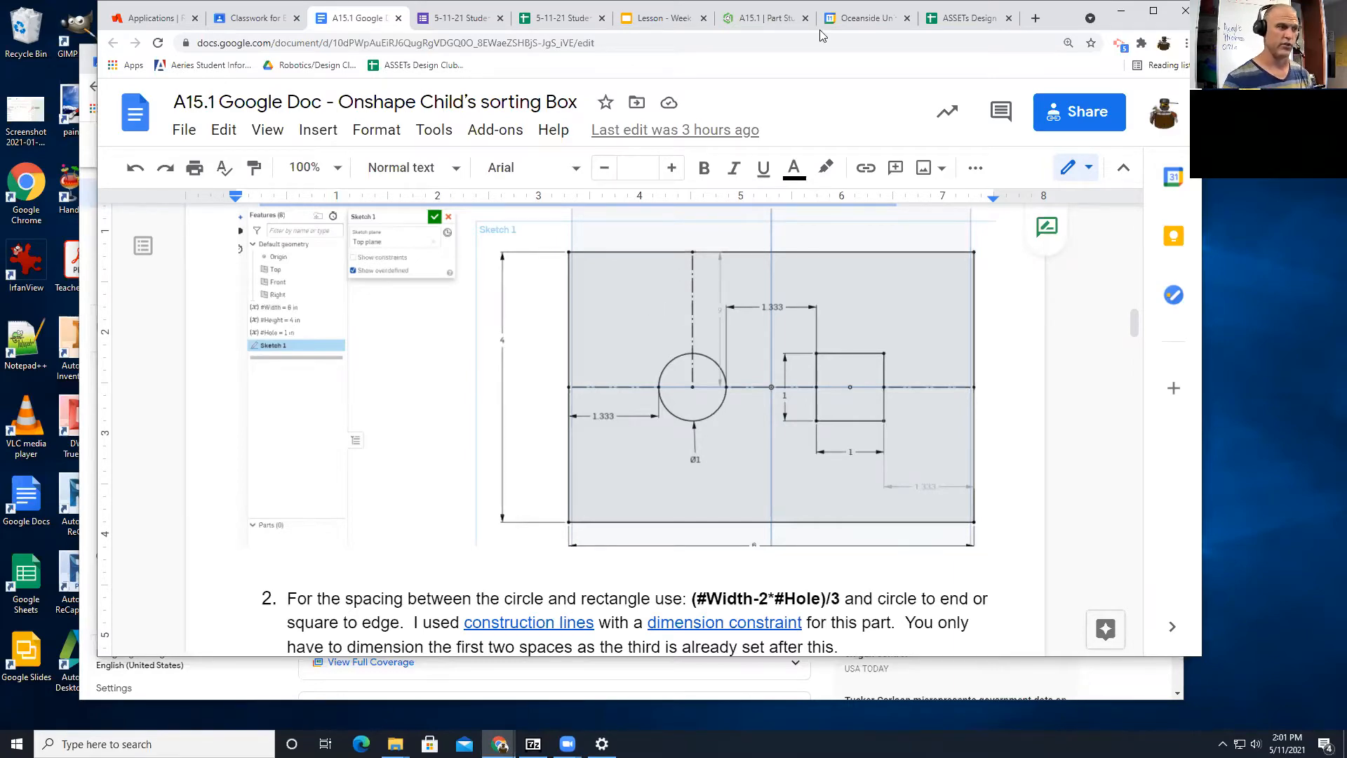
pyautogui.click(768, 19)
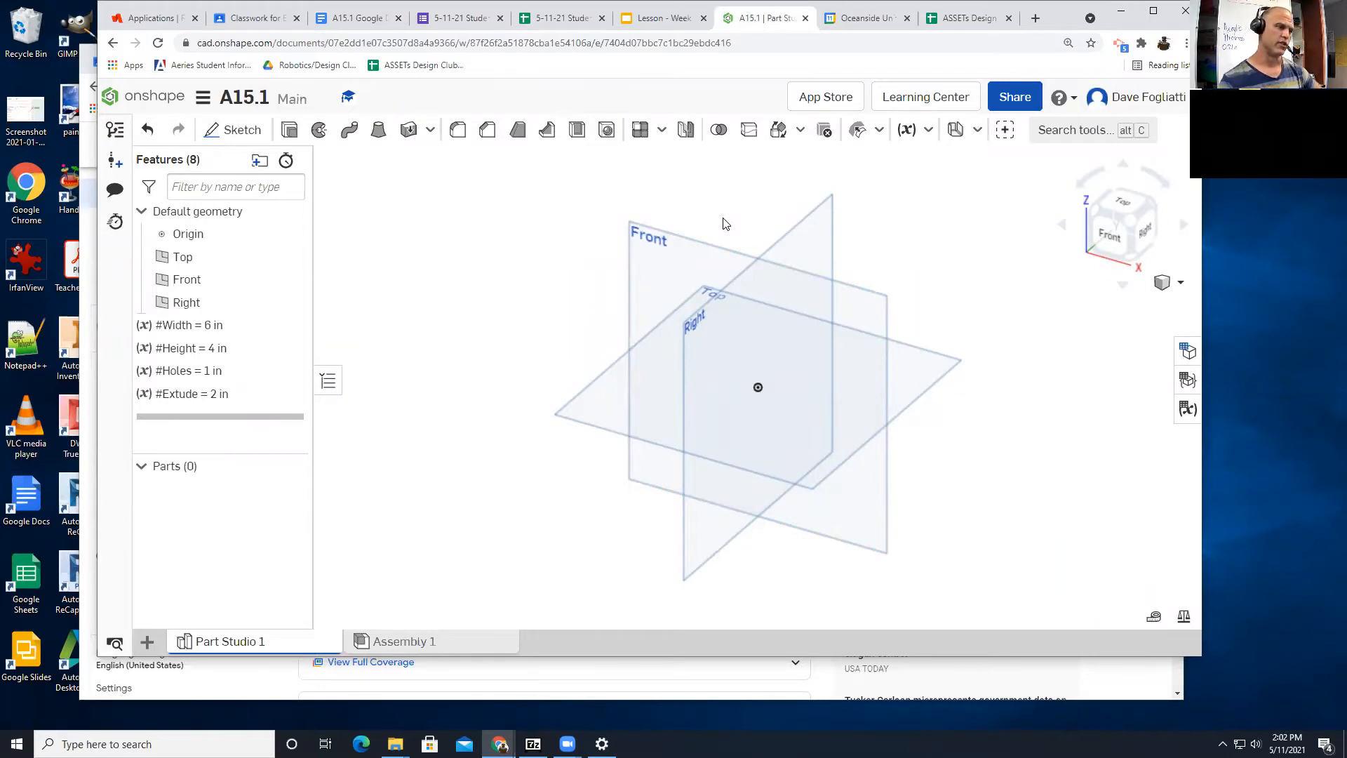
pyautogui.click(234, 130)
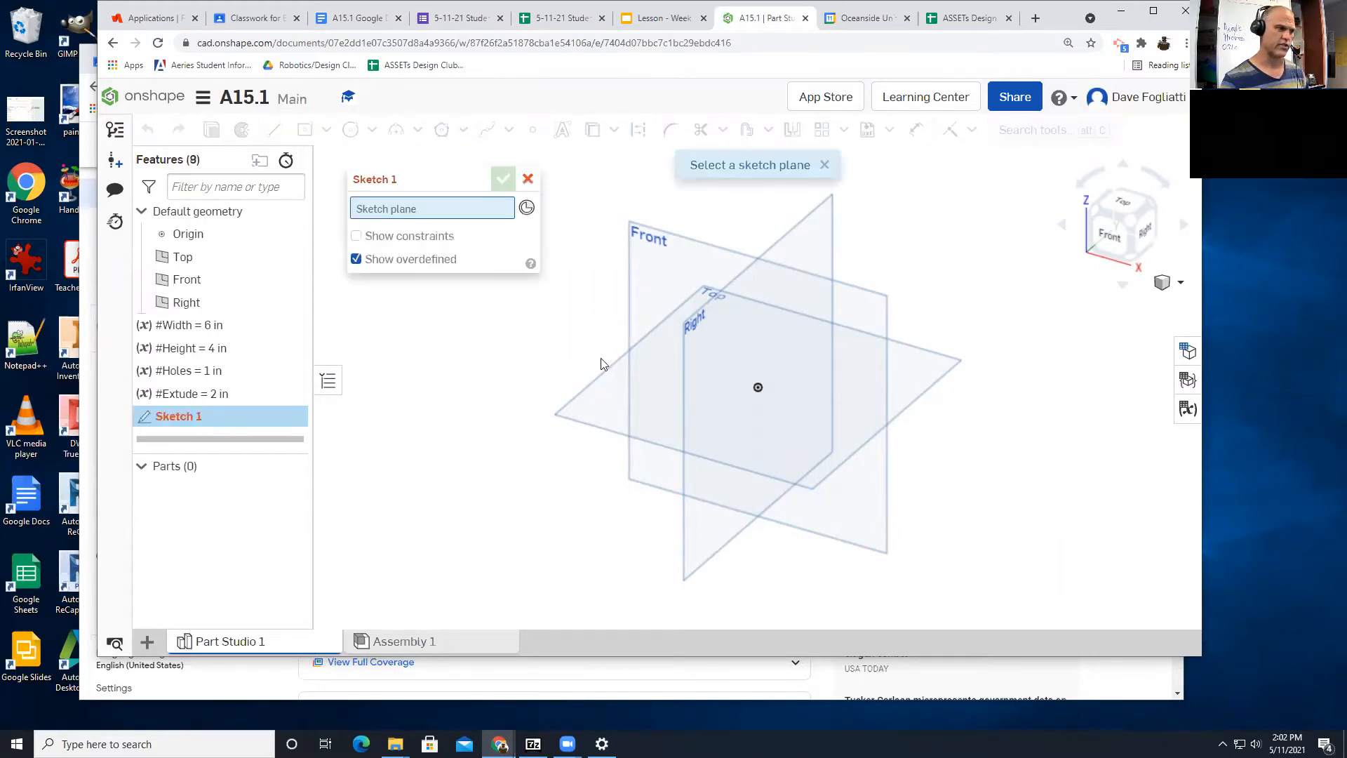
pyautogui.click(597, 390)
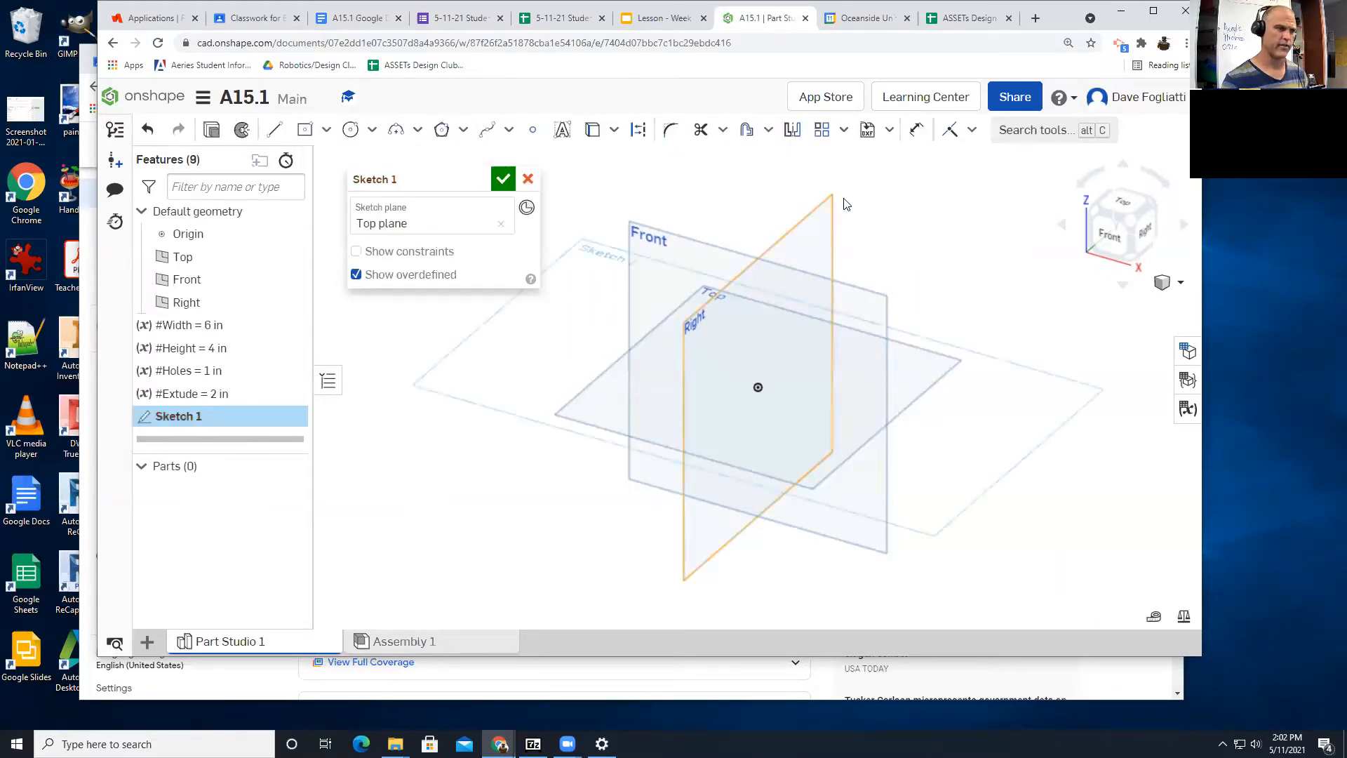
pyautogui.click(1126, 203)
pyautogui.moveTo(435, 178); pyautogui.dragTo(373, 181)
# Step: Sketch a center point rectangle on the origin, about 4.437 in wide and 3.336 in high, and accept its width dimension
pyautogui.click(333, 131)
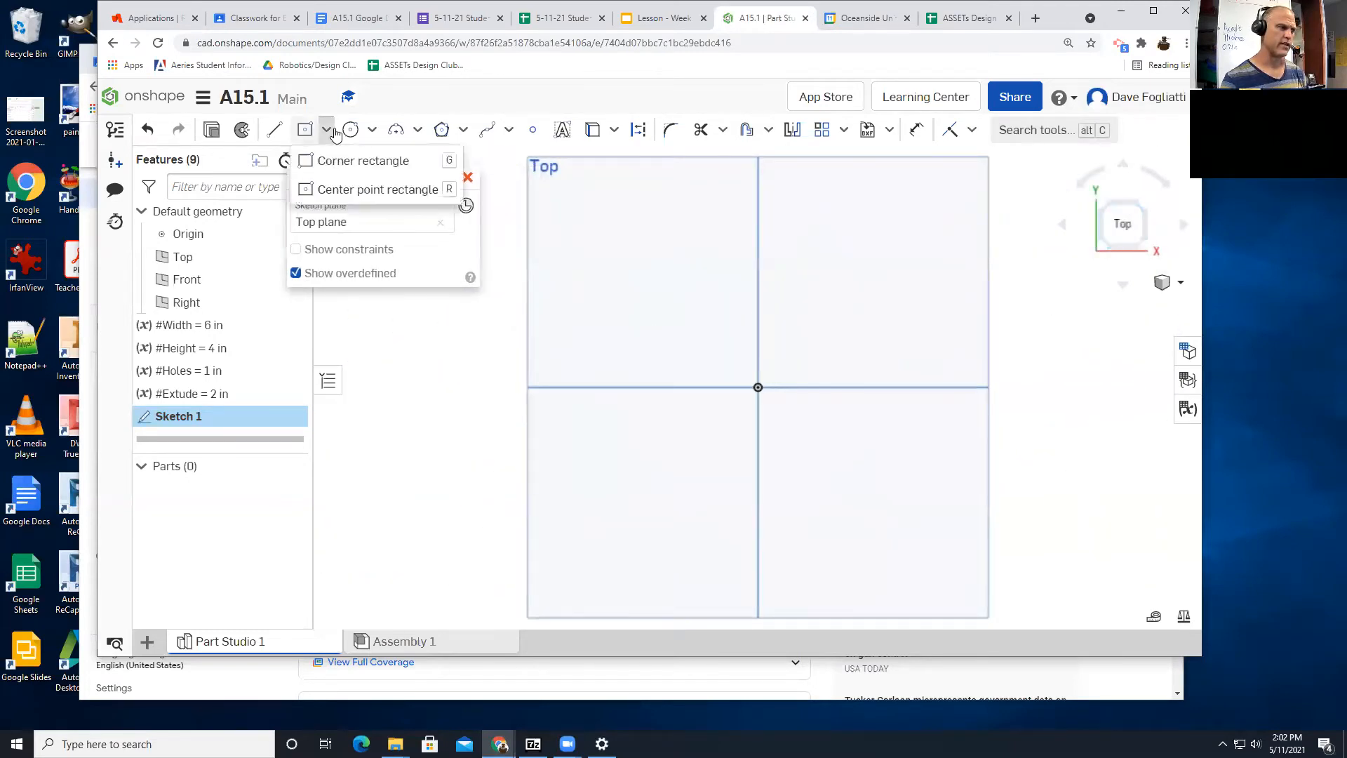
pyautogui.click(341, 189)
pyautogui.click(757, 387)
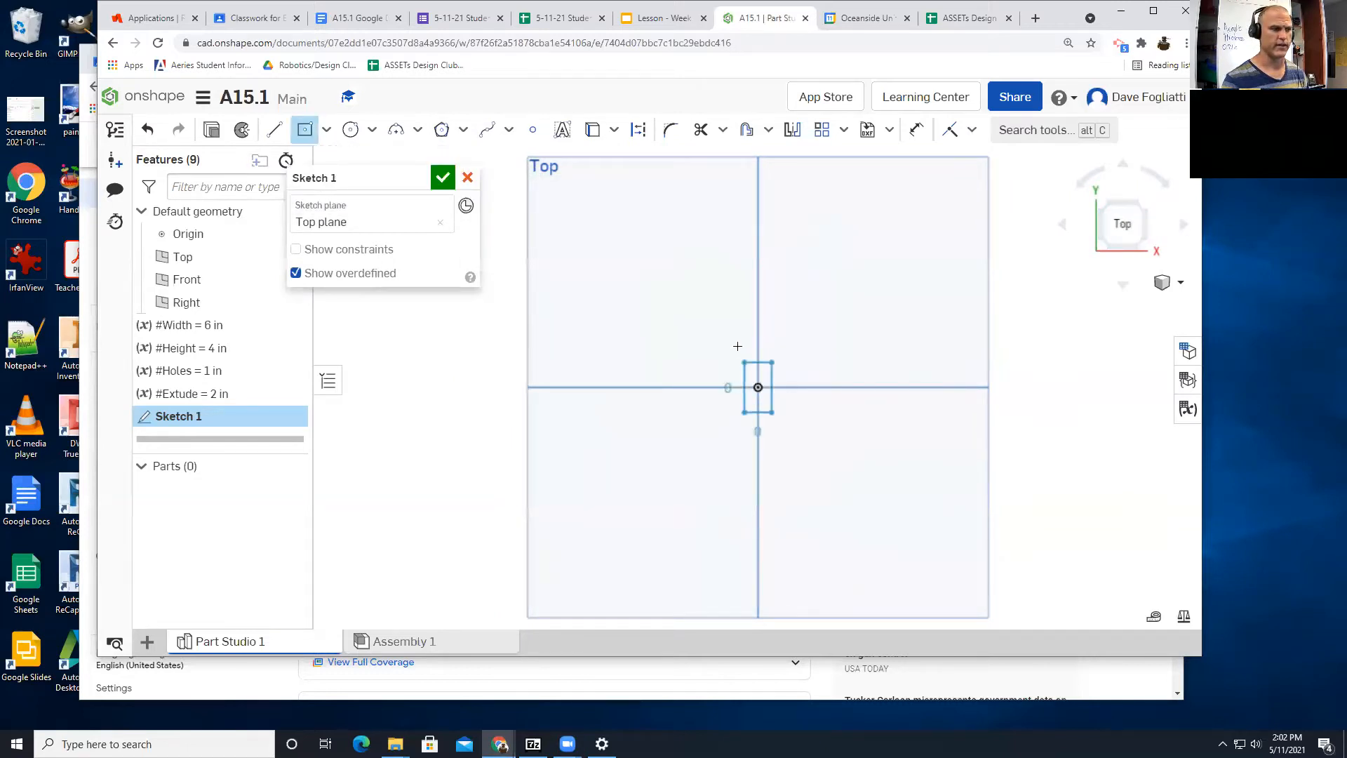
pyautogui.click(585, 257)
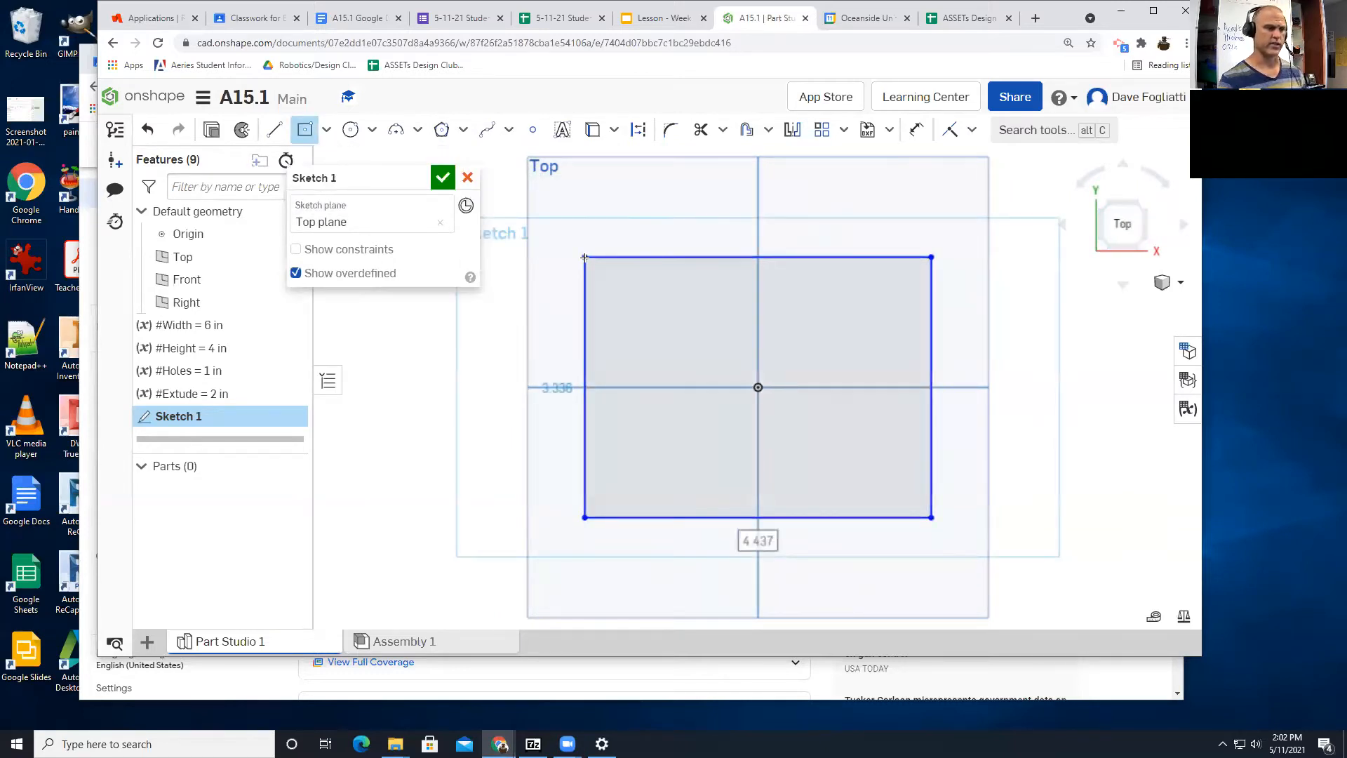
pyautogui.press('Return')
pyautogui.press('Escape')
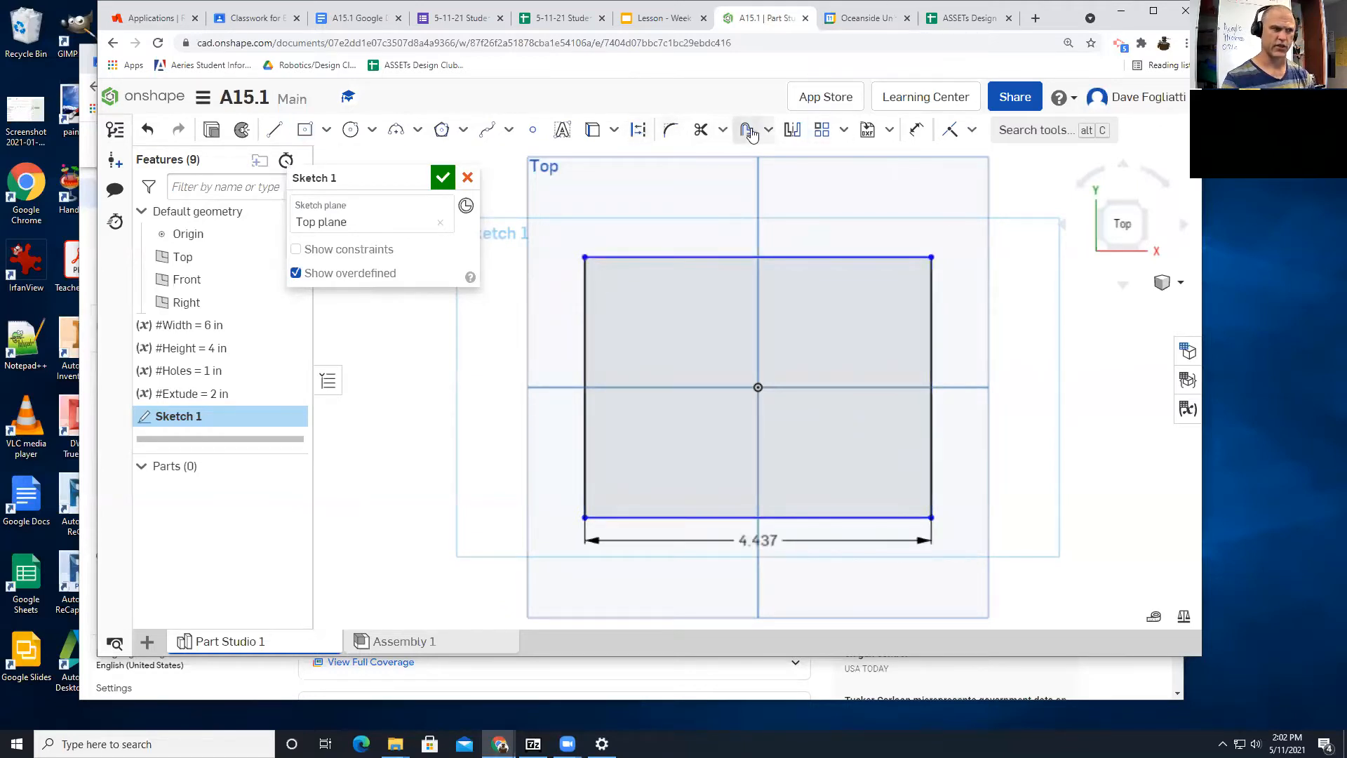
# Step: Dimension the rectangle's left vertical edge and set it to the #Height variable
pyautogui.click(916, 130)
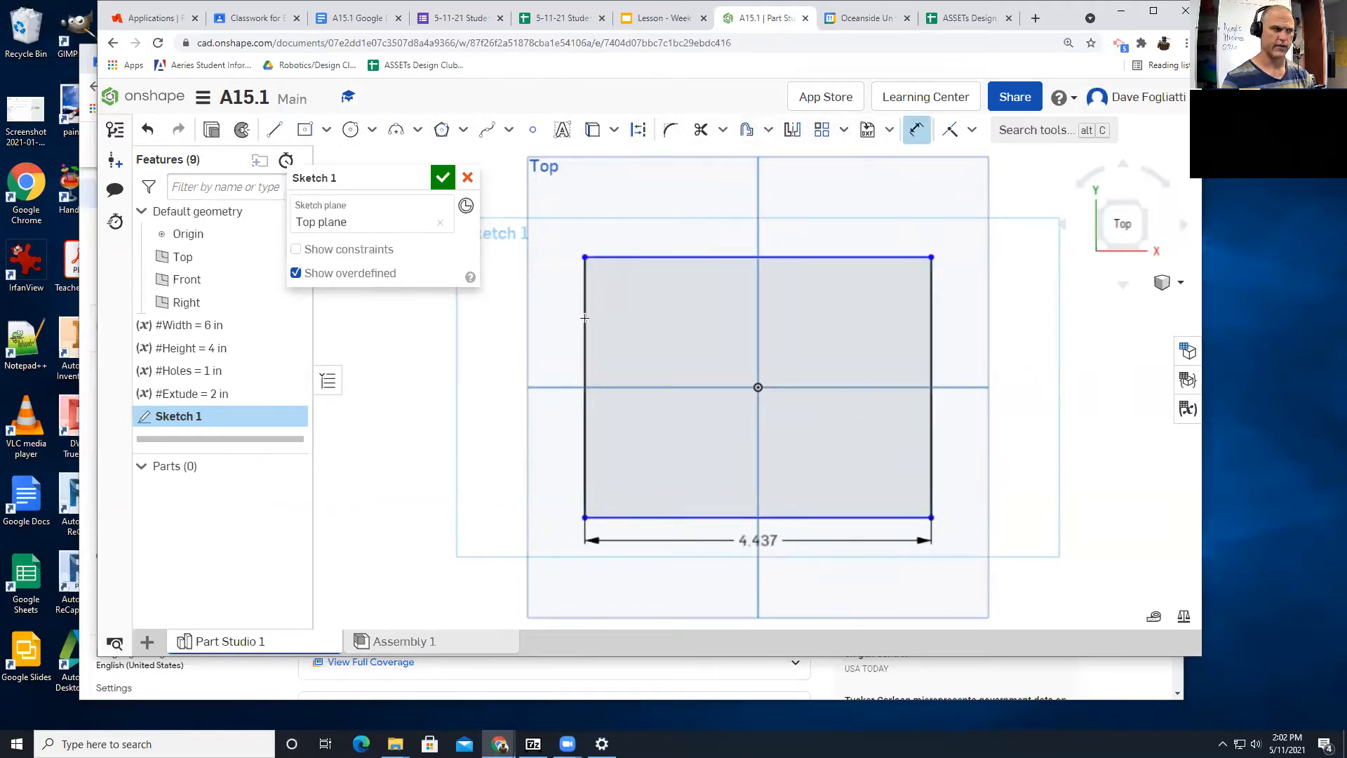
pyautogui.click(577, 339)
pyautogui.click(499, 395)
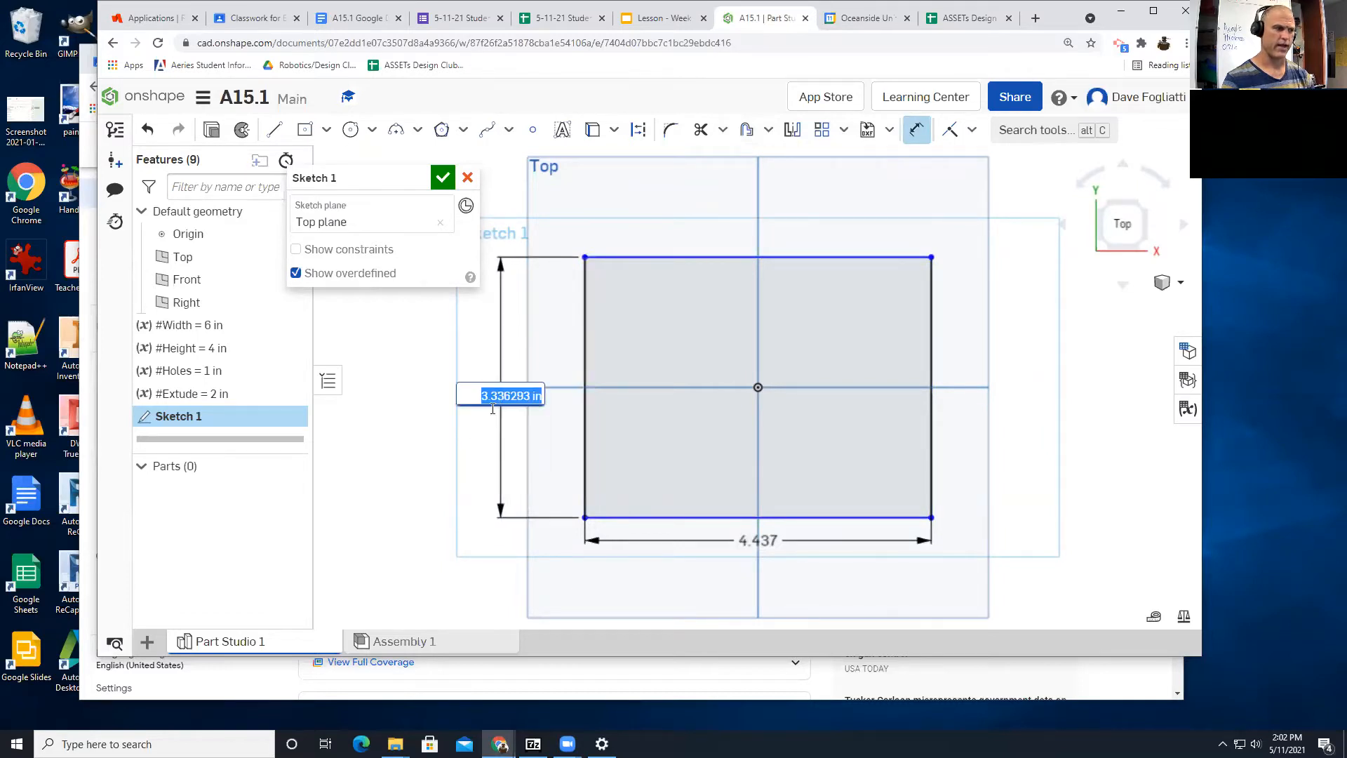
pyautogui.write('#')
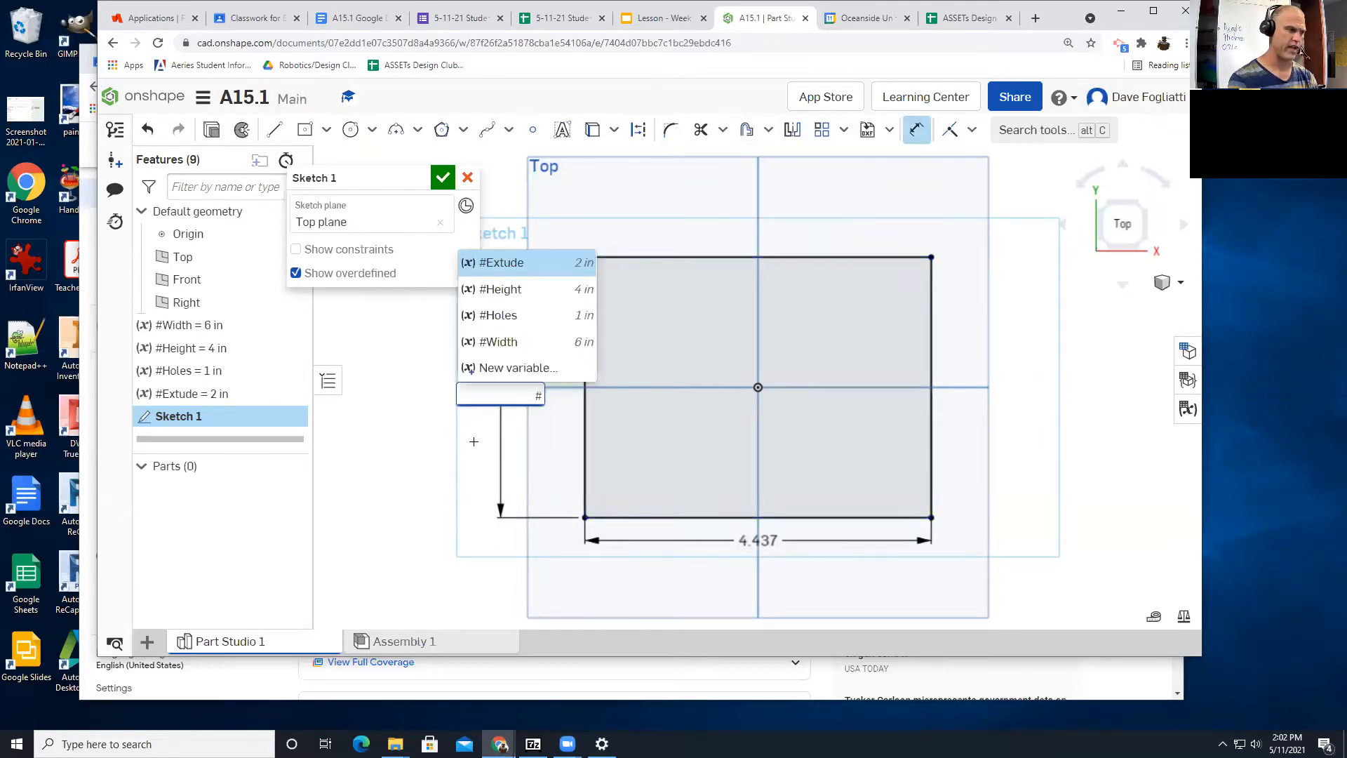
pyautogui.write('h')
pyautogui.click(500, 316)
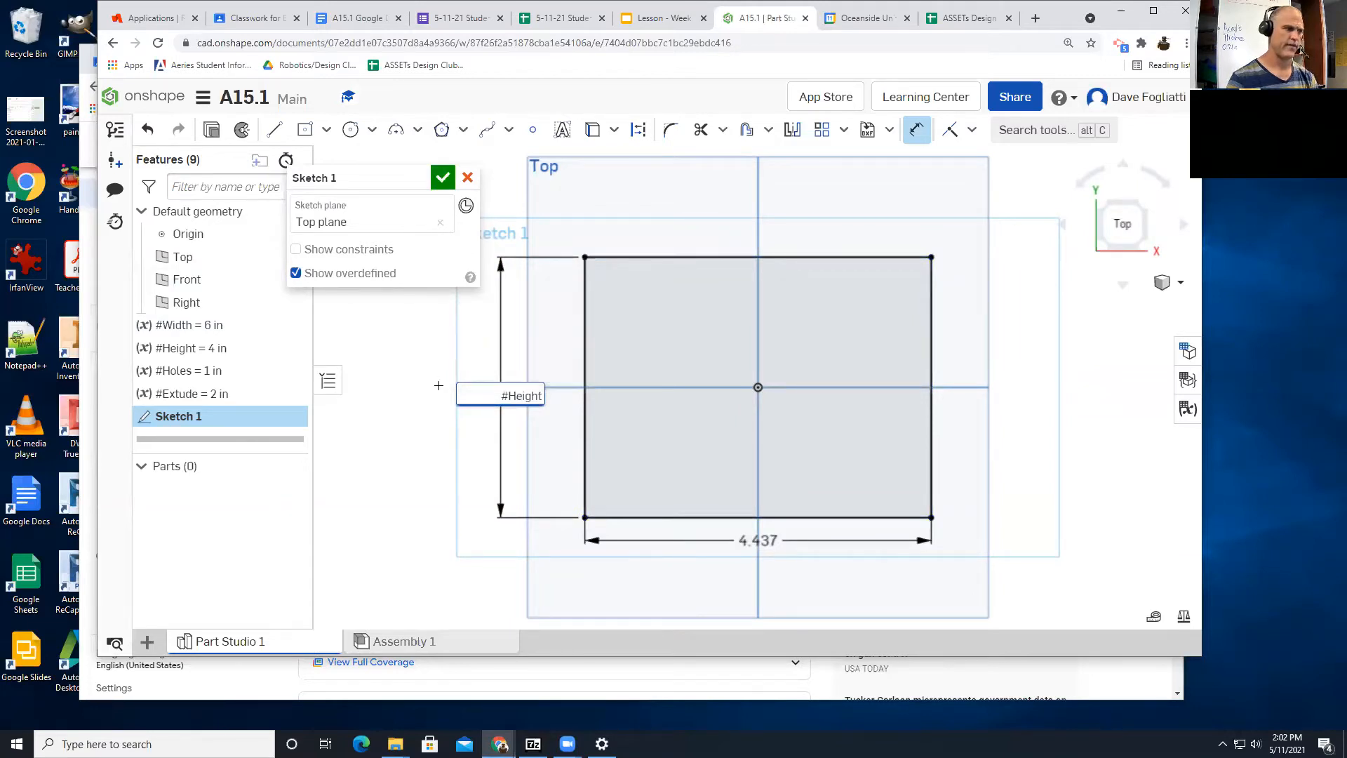
pyautogui.press('Return')
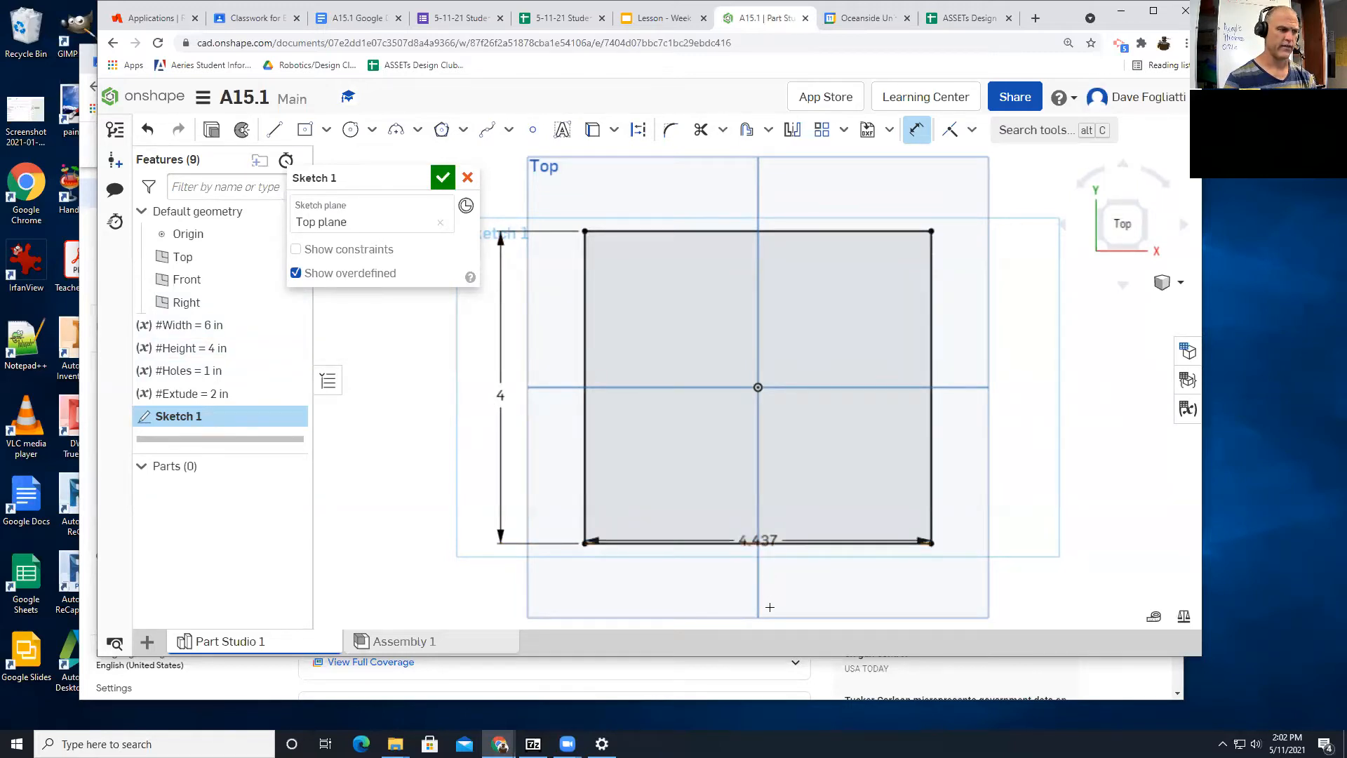
# Step: Move the rectangle's width dimension below its lower edge and set it to the #Width variable
pyautogui.moveTo(762, 542); pyautogui.dragTo(765, 598)
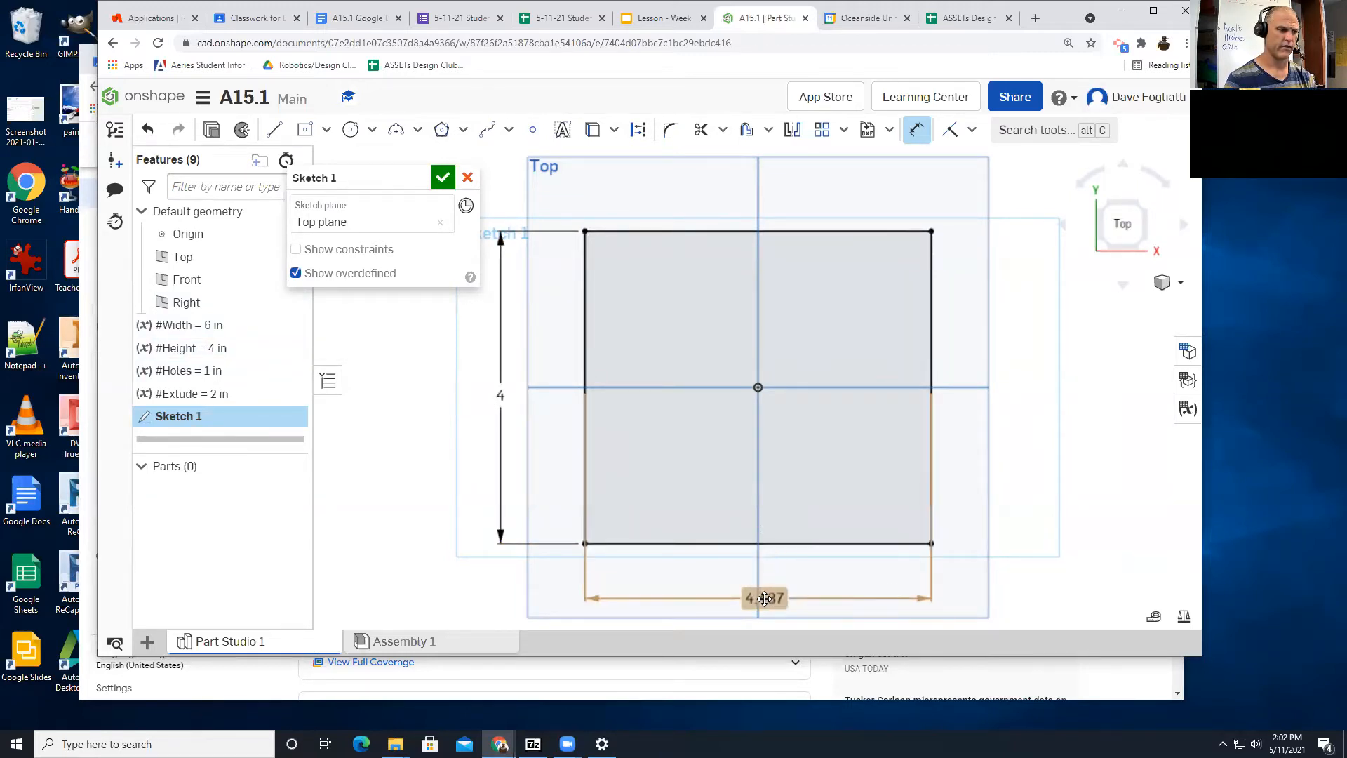
pyautogui.doubleClick(765, 598)
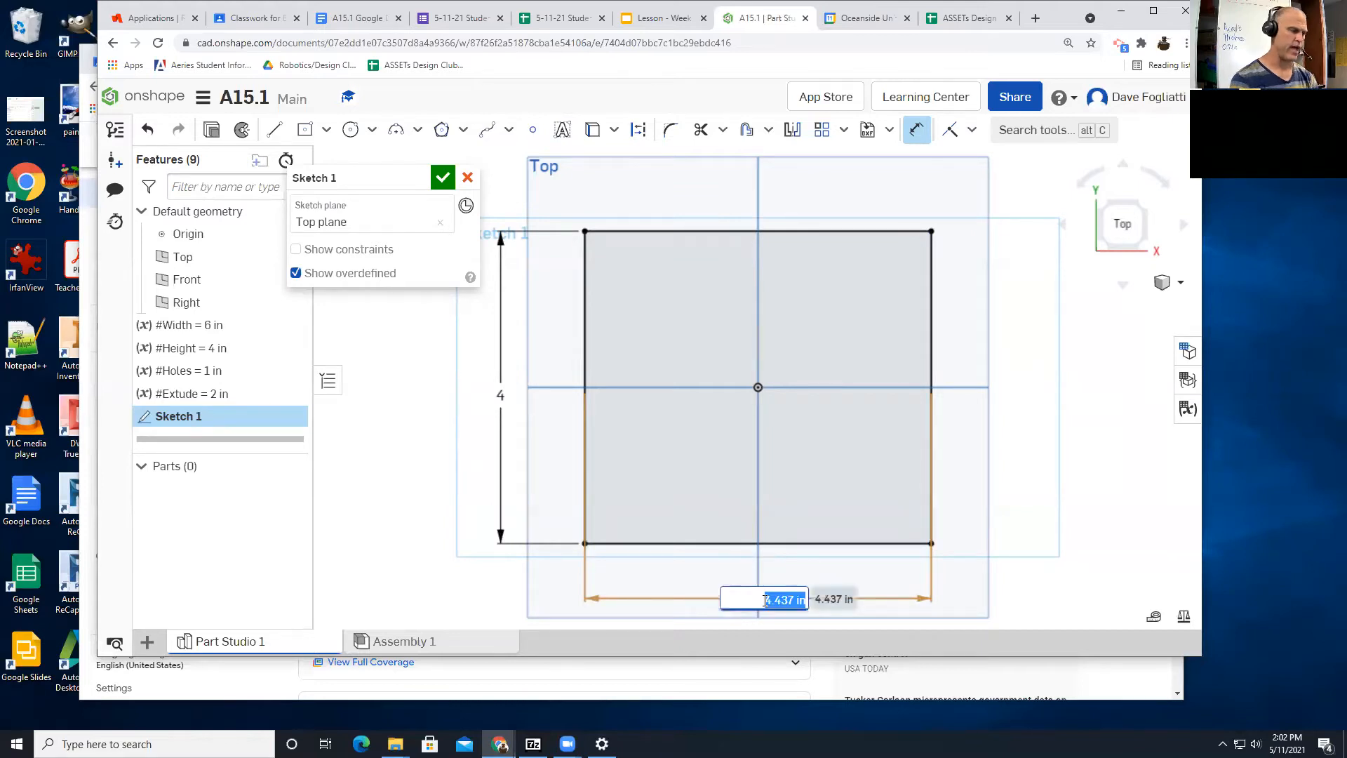
pyautogui.write('#wif')
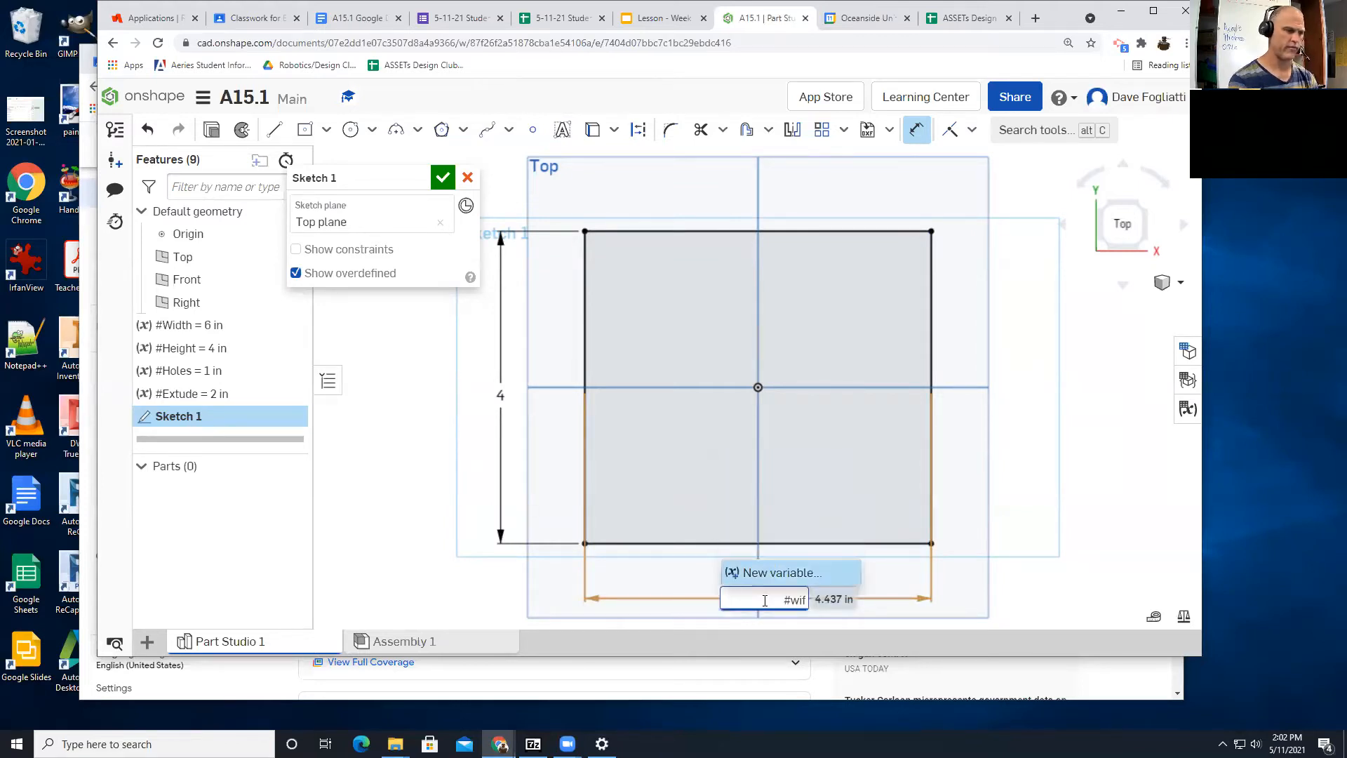
pyautogui.press('BackSpace')
pyautogui.write('dth')
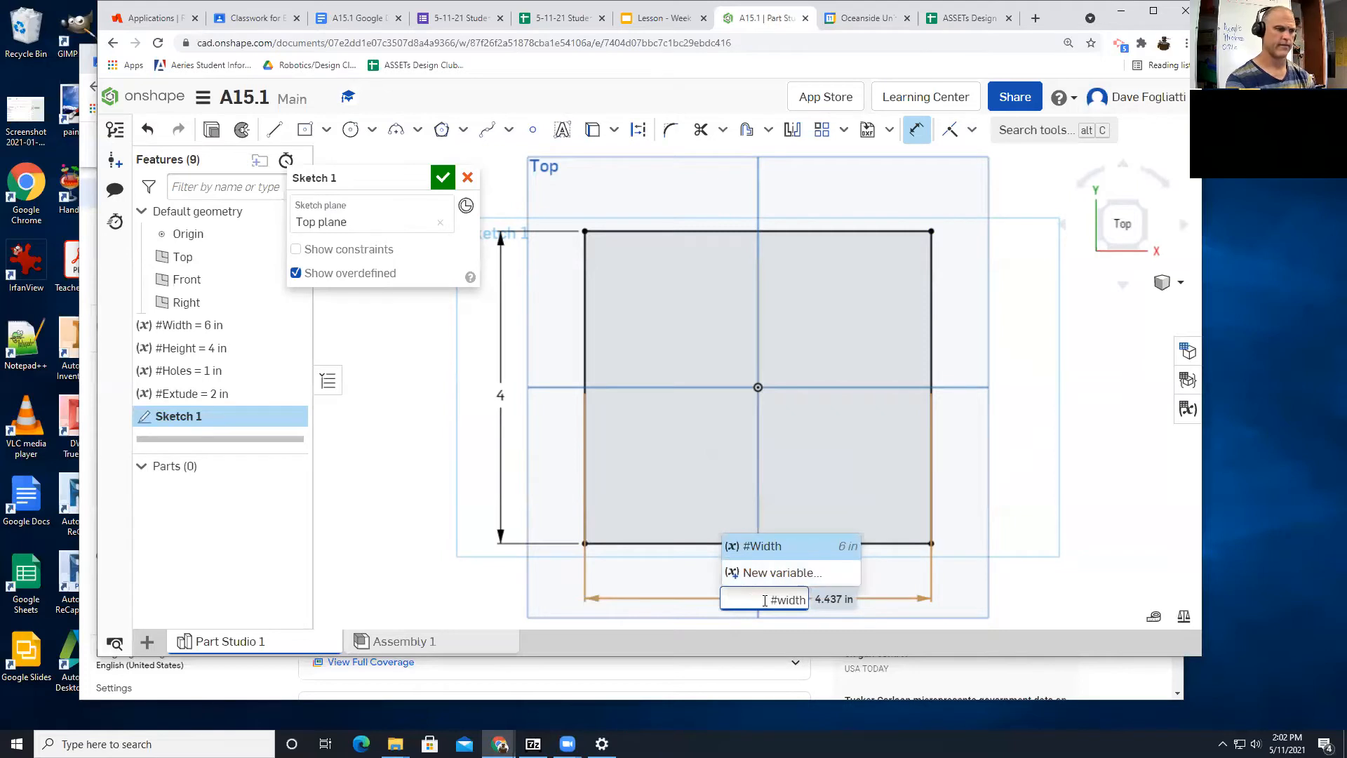
pyautogui.press('Return')
pyautogui.press('Return')
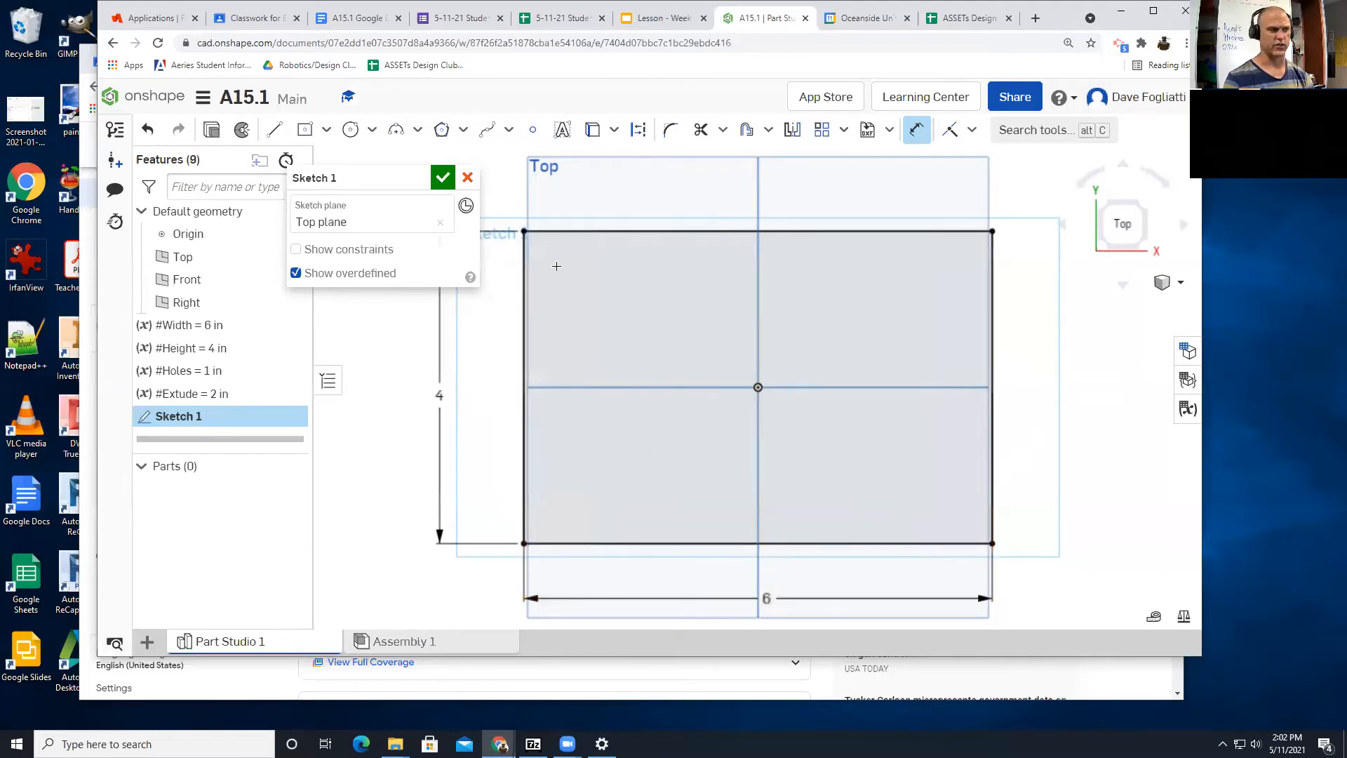
# Step: Move the sketch dialog clear of the drawing and sketch a center point circle about 1.18 in in diameter, level with and left of the origin
pyautogui.moveTo(386, 177)
pyautogui.mouseDown()
pyautogui.moveTo(363, 351)
pyautogui.moveTo(267, 504)
pyautogui.moveTo(266, 479)
pyautogui.mouseUp()
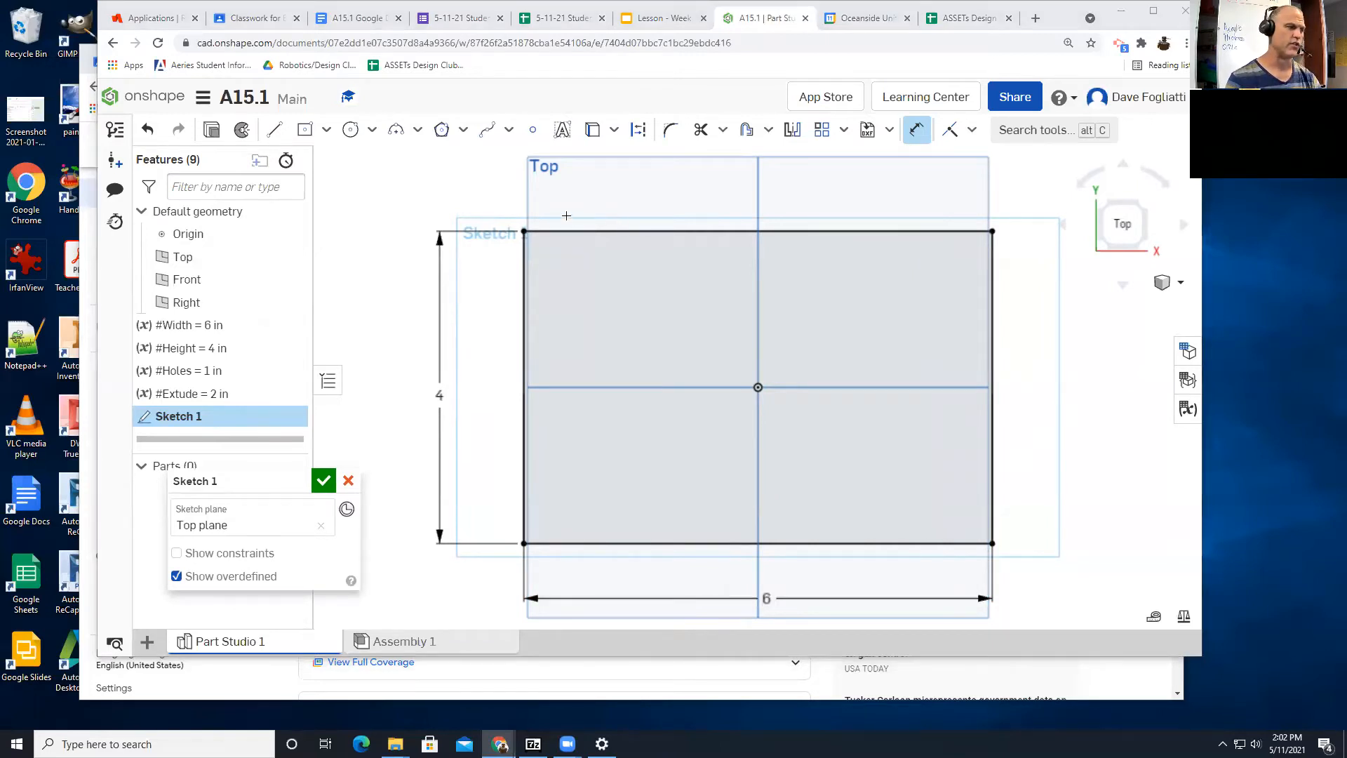
pyautogui.click(369, 132)
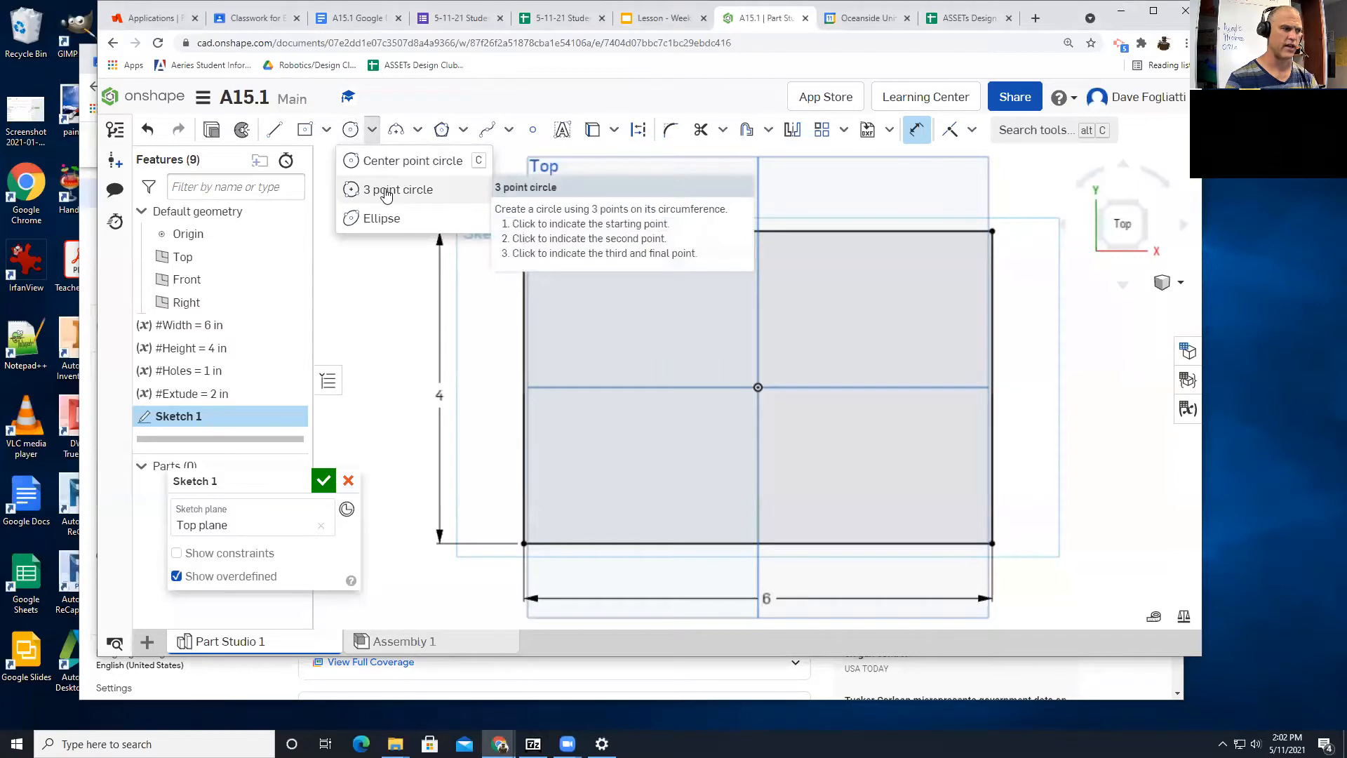
pyautogui.click(388, 164)
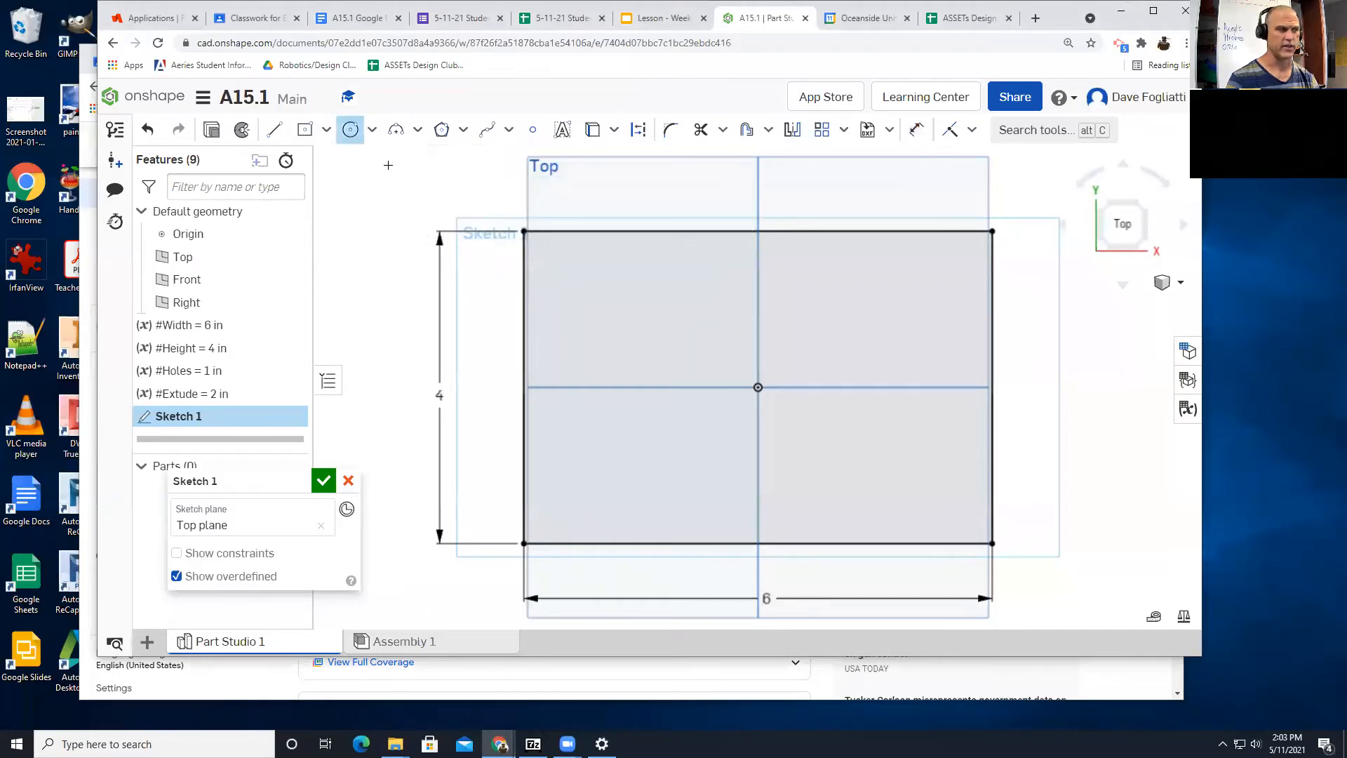
pyautogui.click(618, 387)
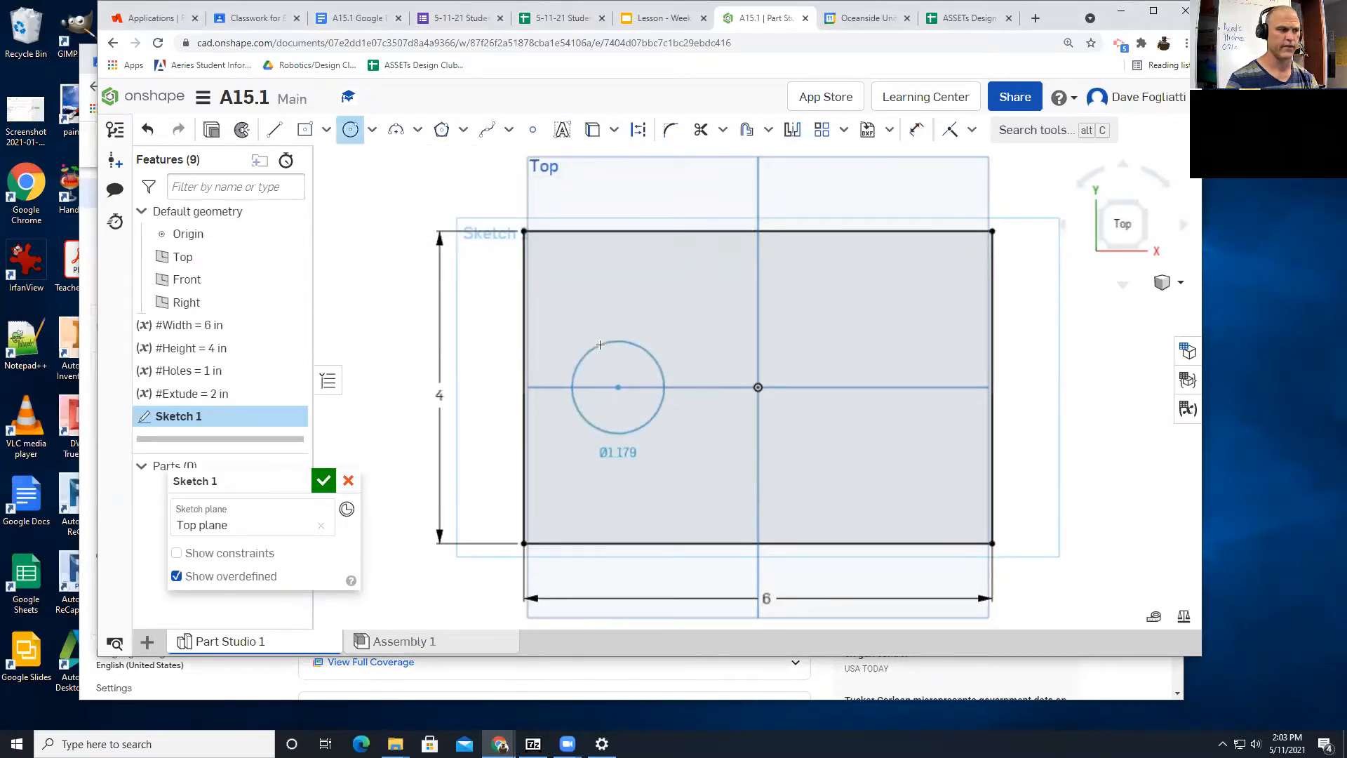
pyautogui.click(600, 344)
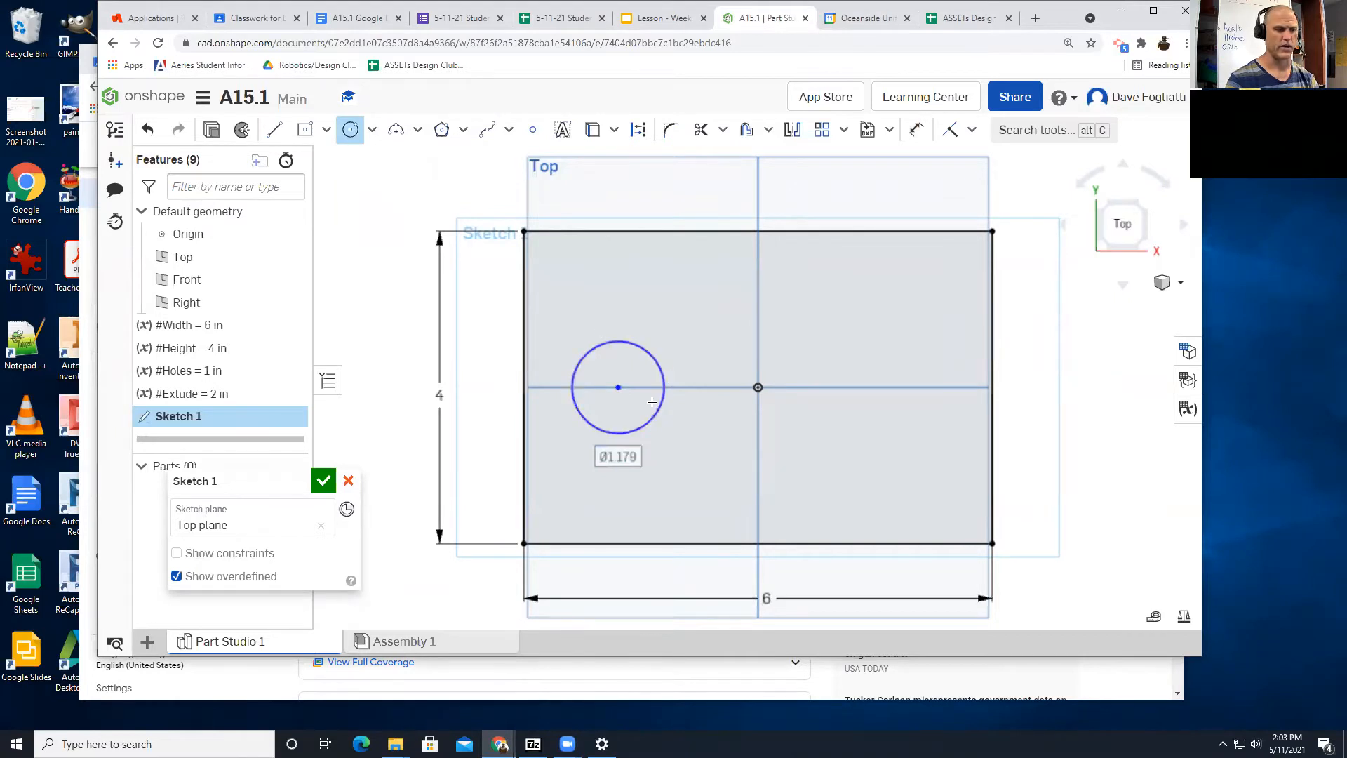
# Step: Sketch a center point rectangle about 1.21 in wide and 1.05 in high, level with and right of the origin
pyautogui.click(326, 129)
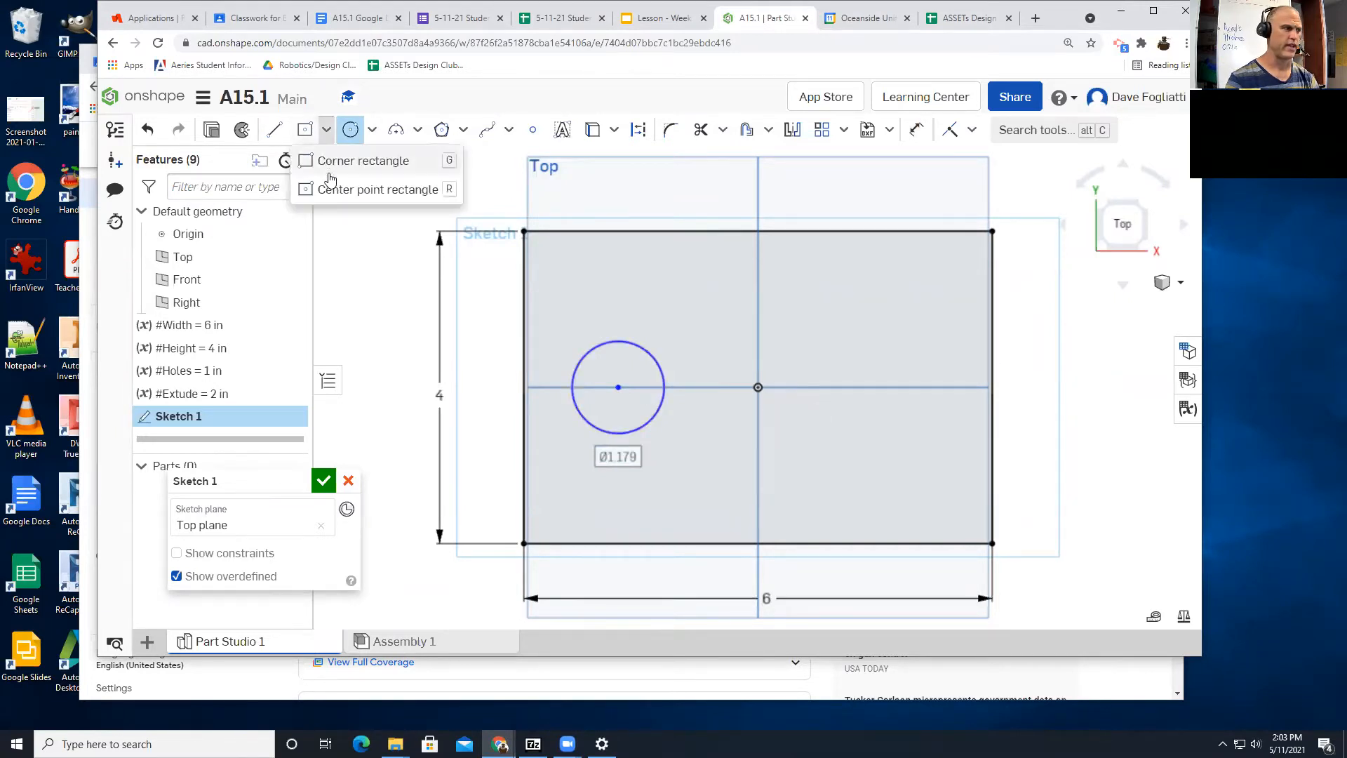
pyautogui.click(330, 189)
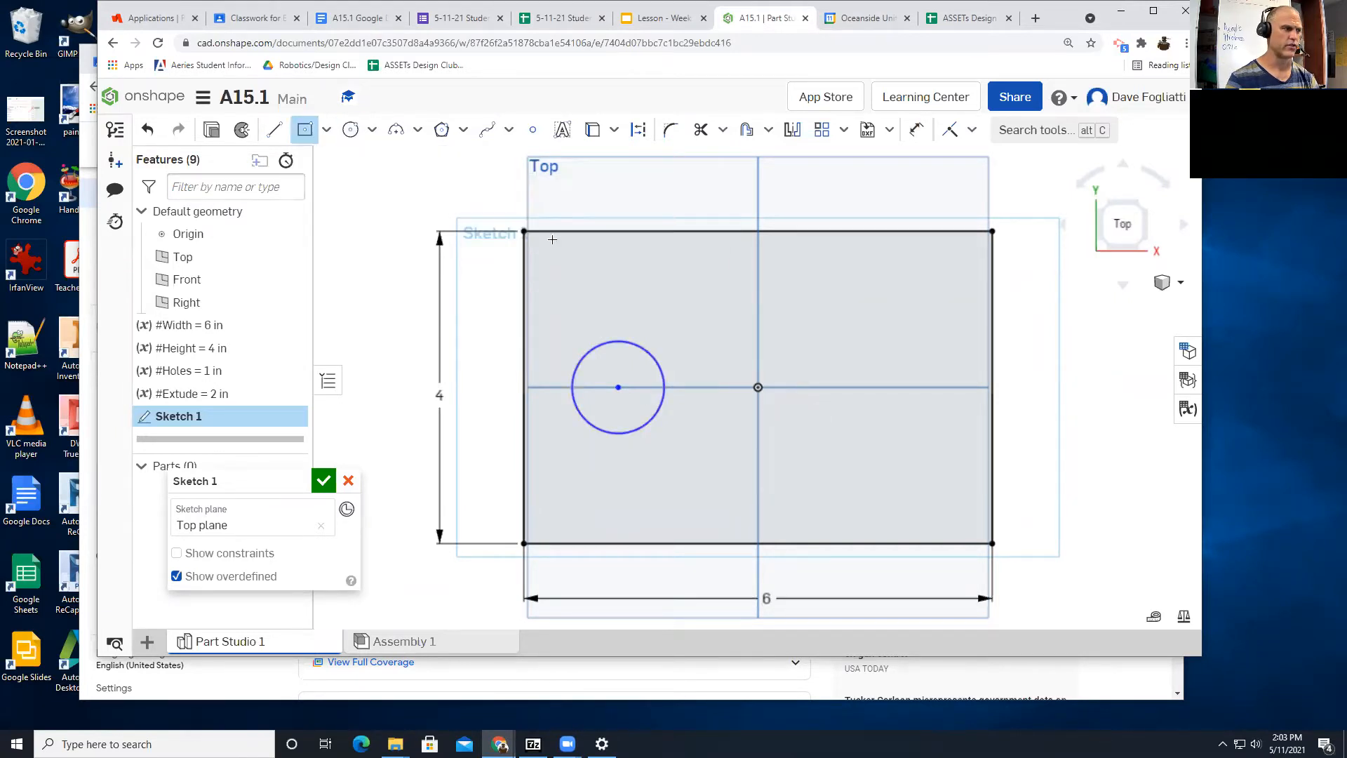
pyautogui.click(872, 387)
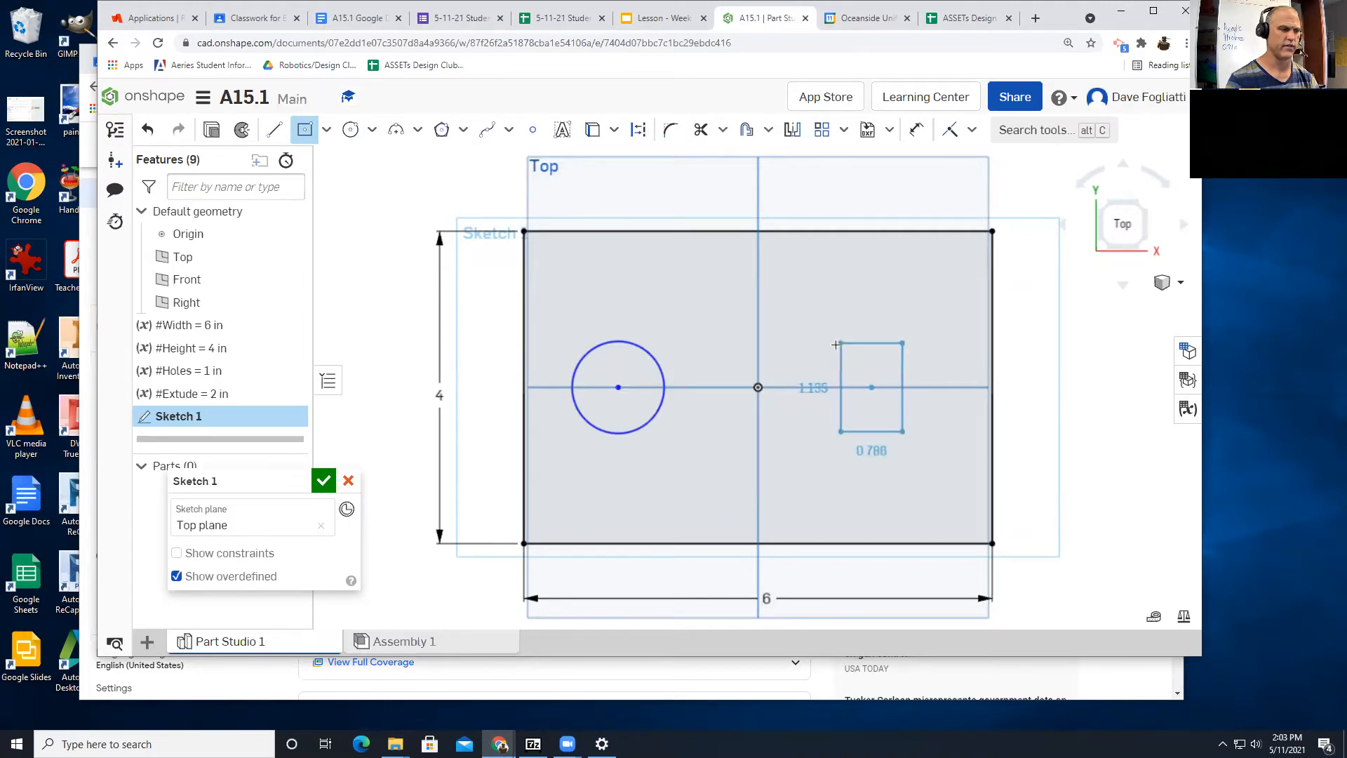
pyautogui.click(824, 346)
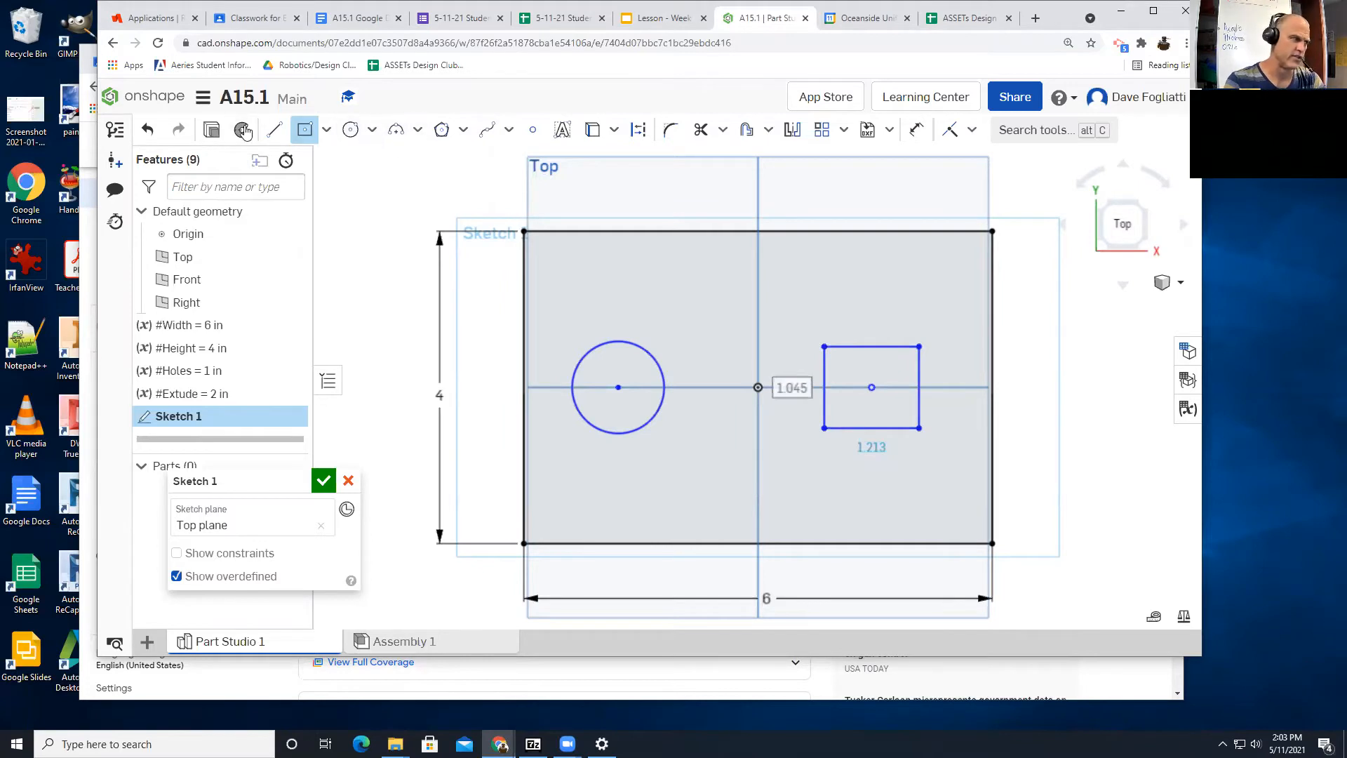
# Step: Draw a vertical construction line about 1.41 in long from the large rectangle's upper edge to the top of the circle
pyautogui.click(270, 131)
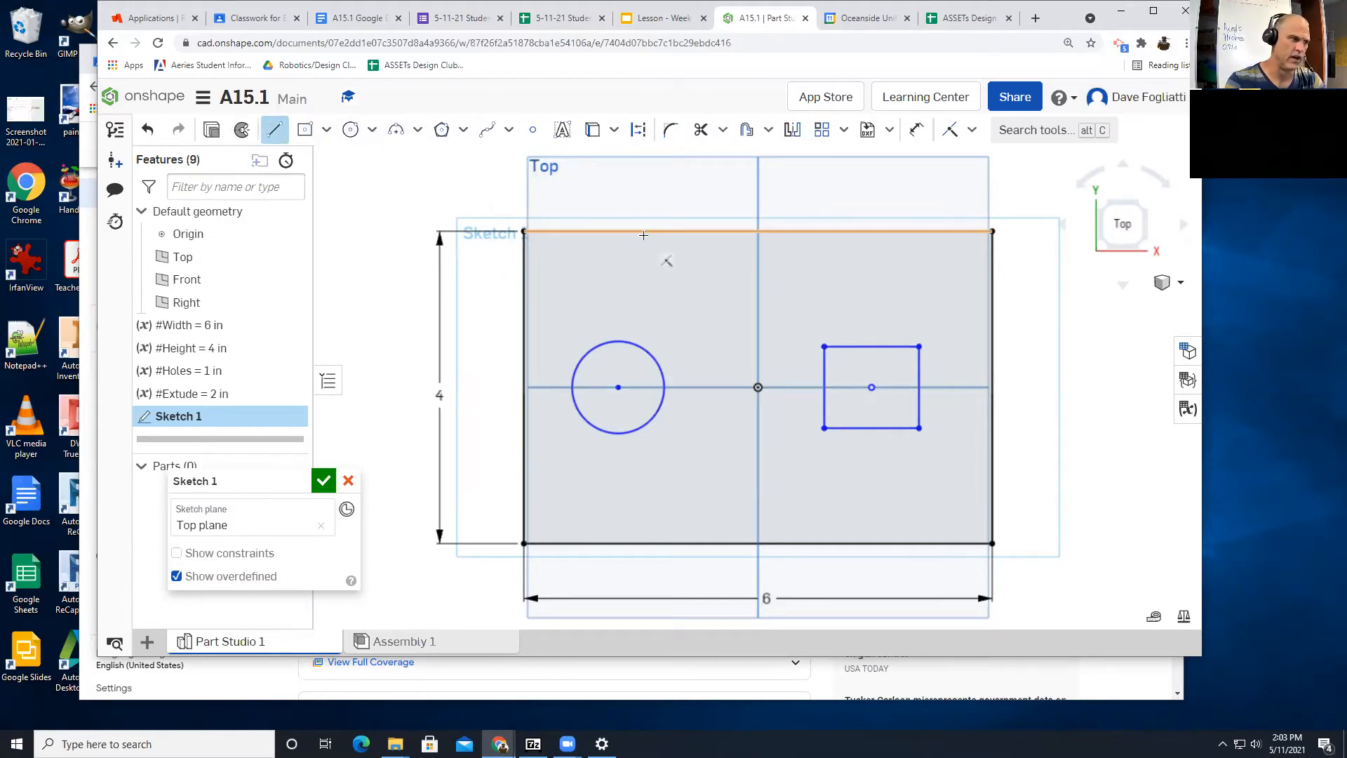
pyautogui.click(650, 132)
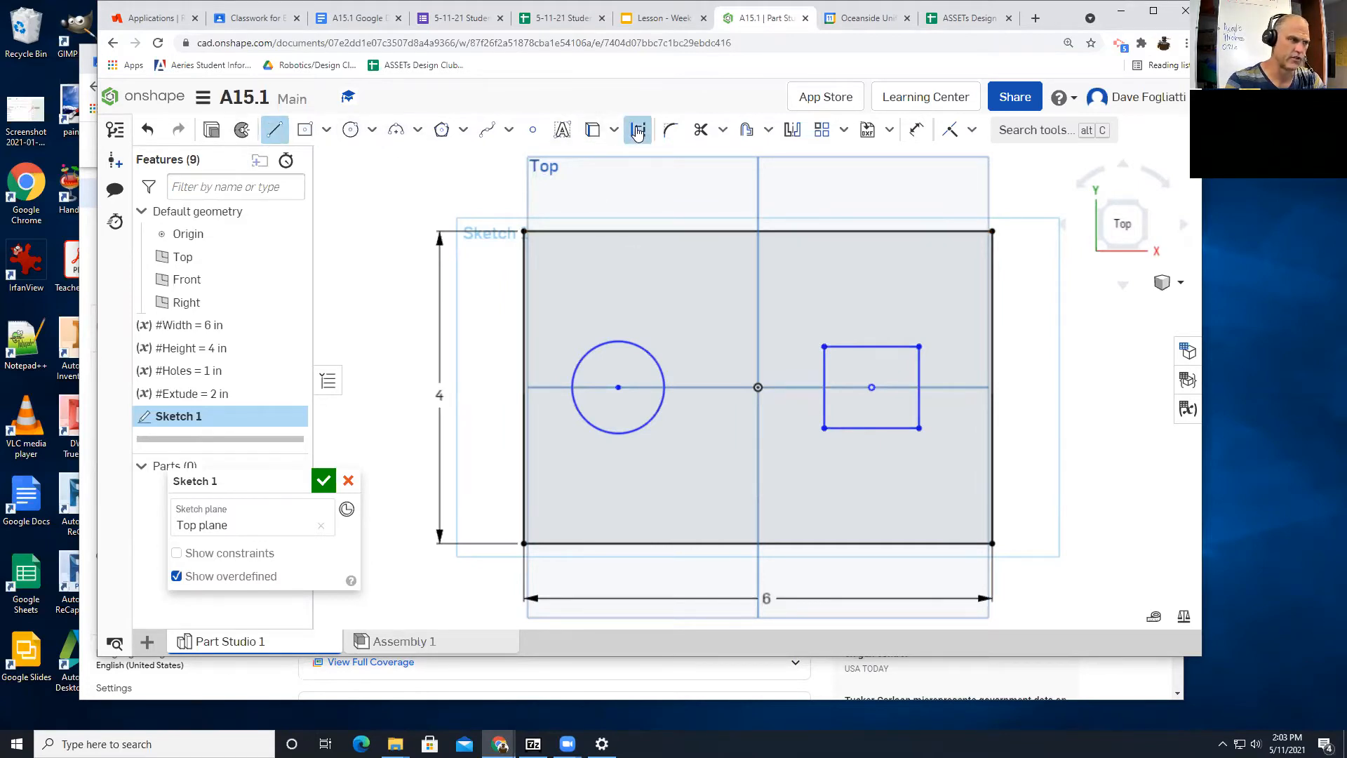
pyautogui.click(619, 231)
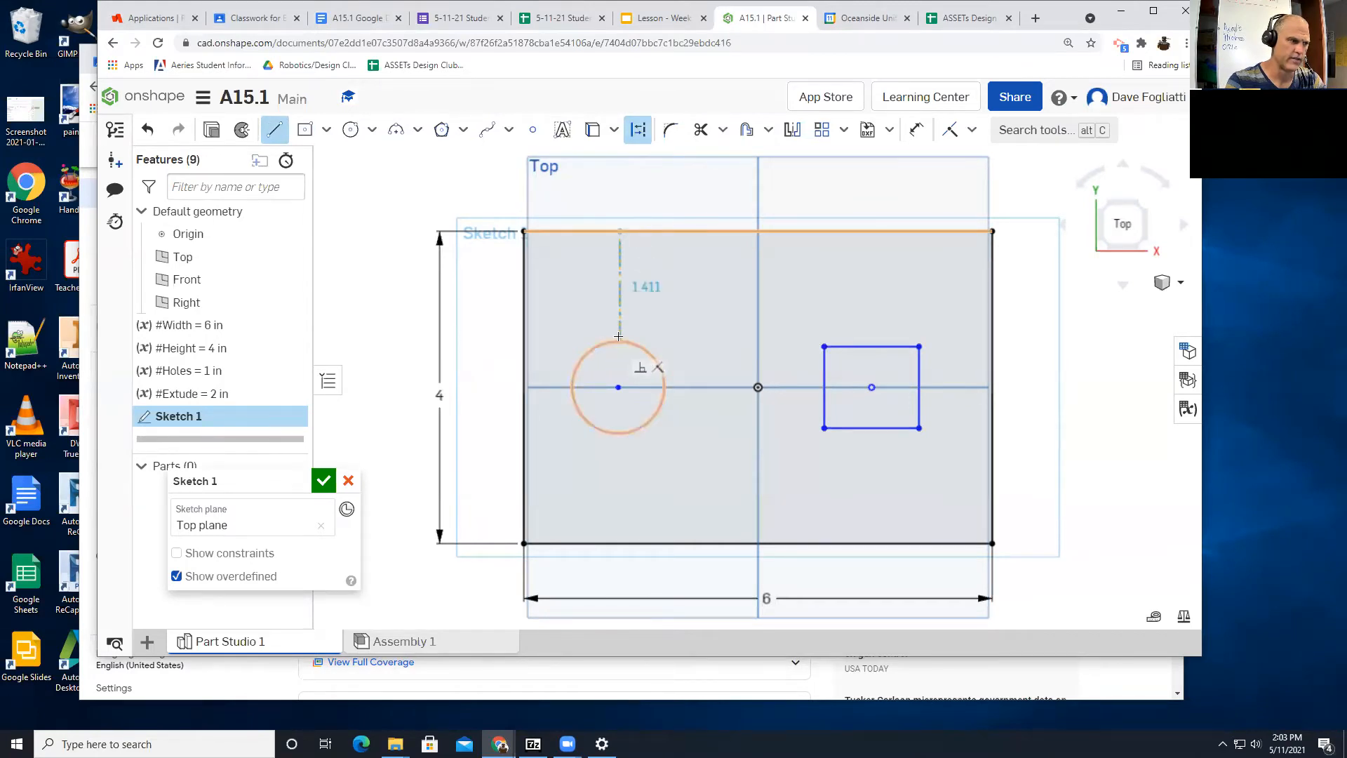
pyautogui.click(620, 342)
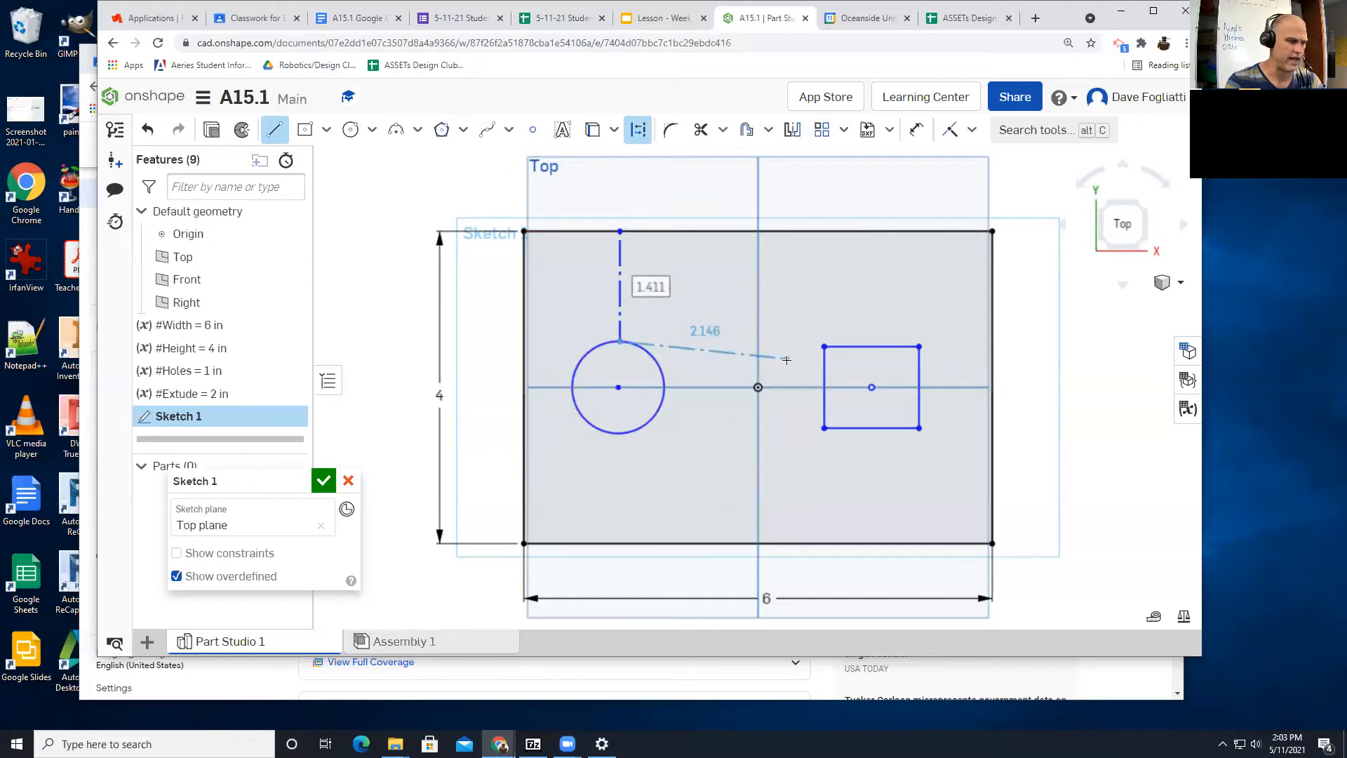
pyautogui.press('Escape')
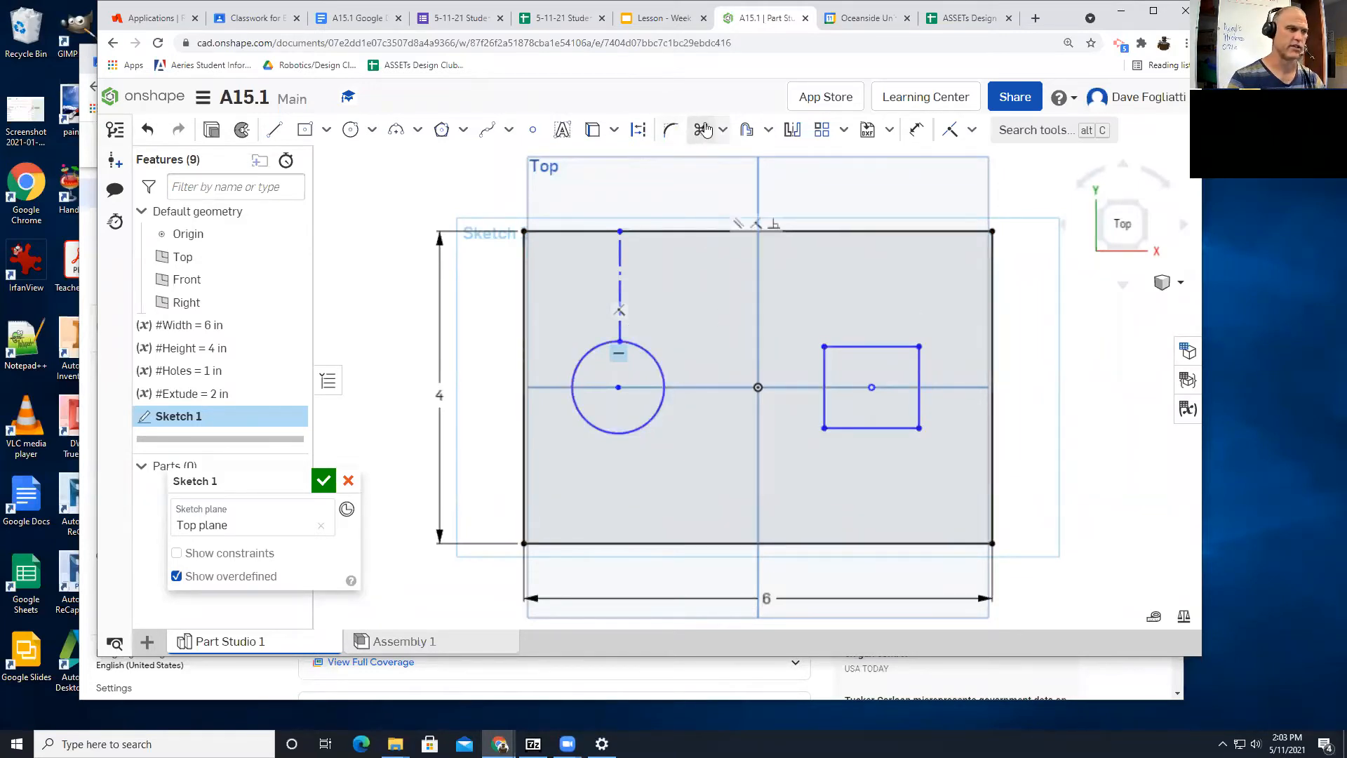
# Step: Dimension the circle's diameter and set it to the #Holes variable
pyautogui.click(915, 132)
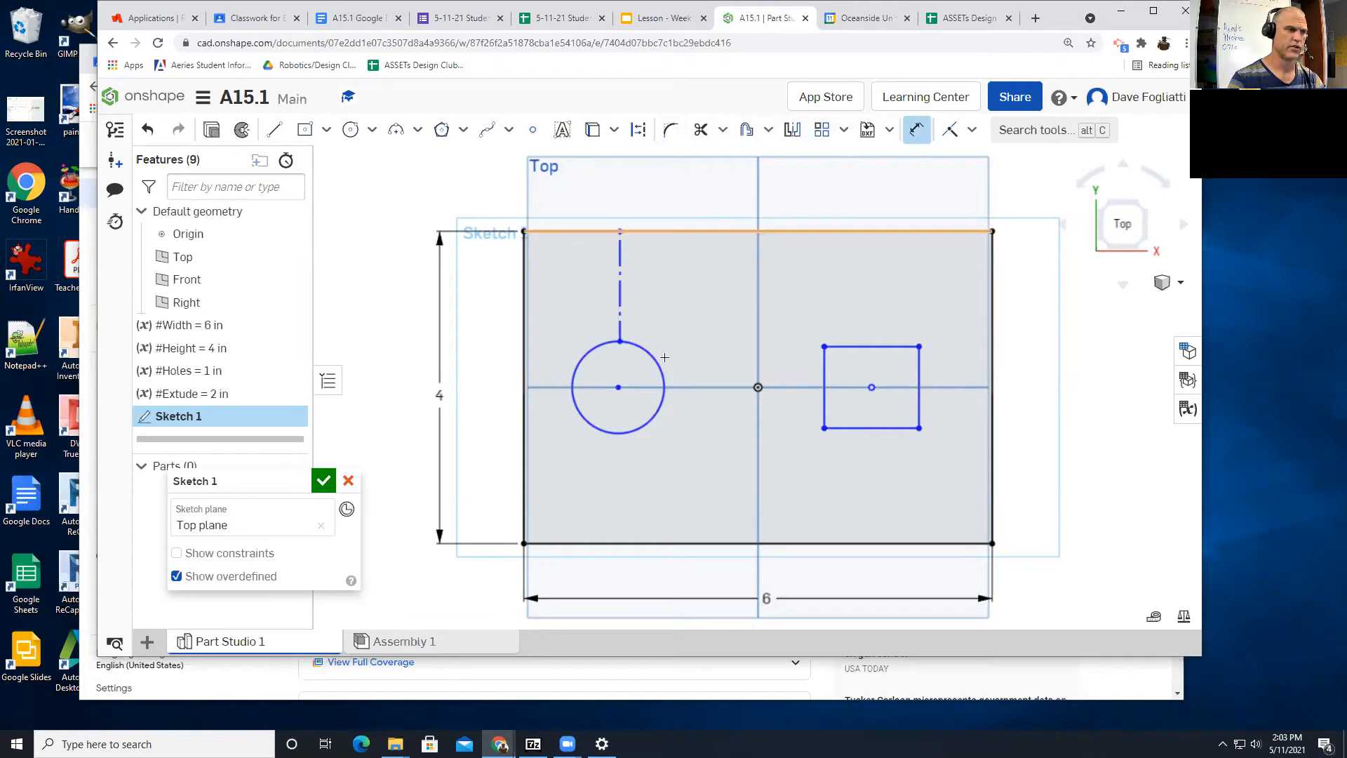
pyautogui.click(641, 428)
pyautogui.click(654, 510)
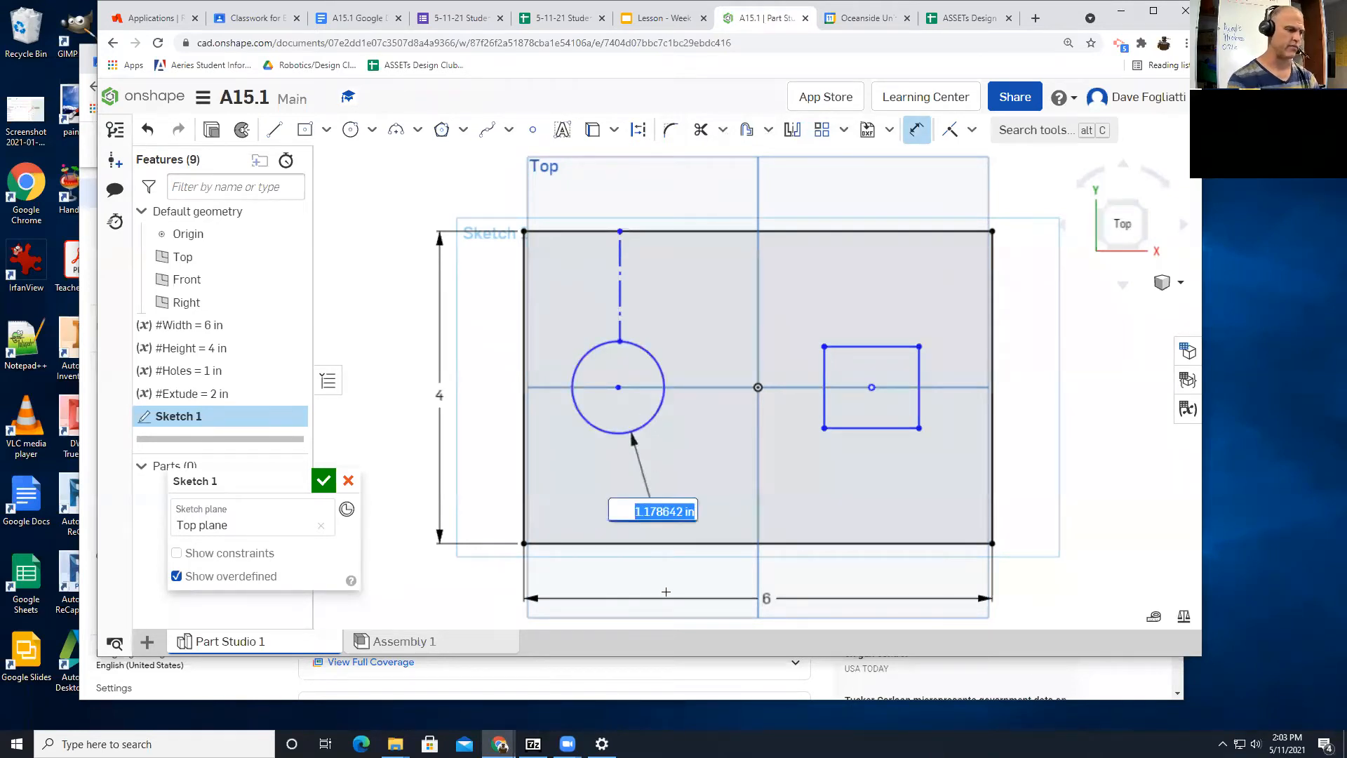
pyautogui.write('#')
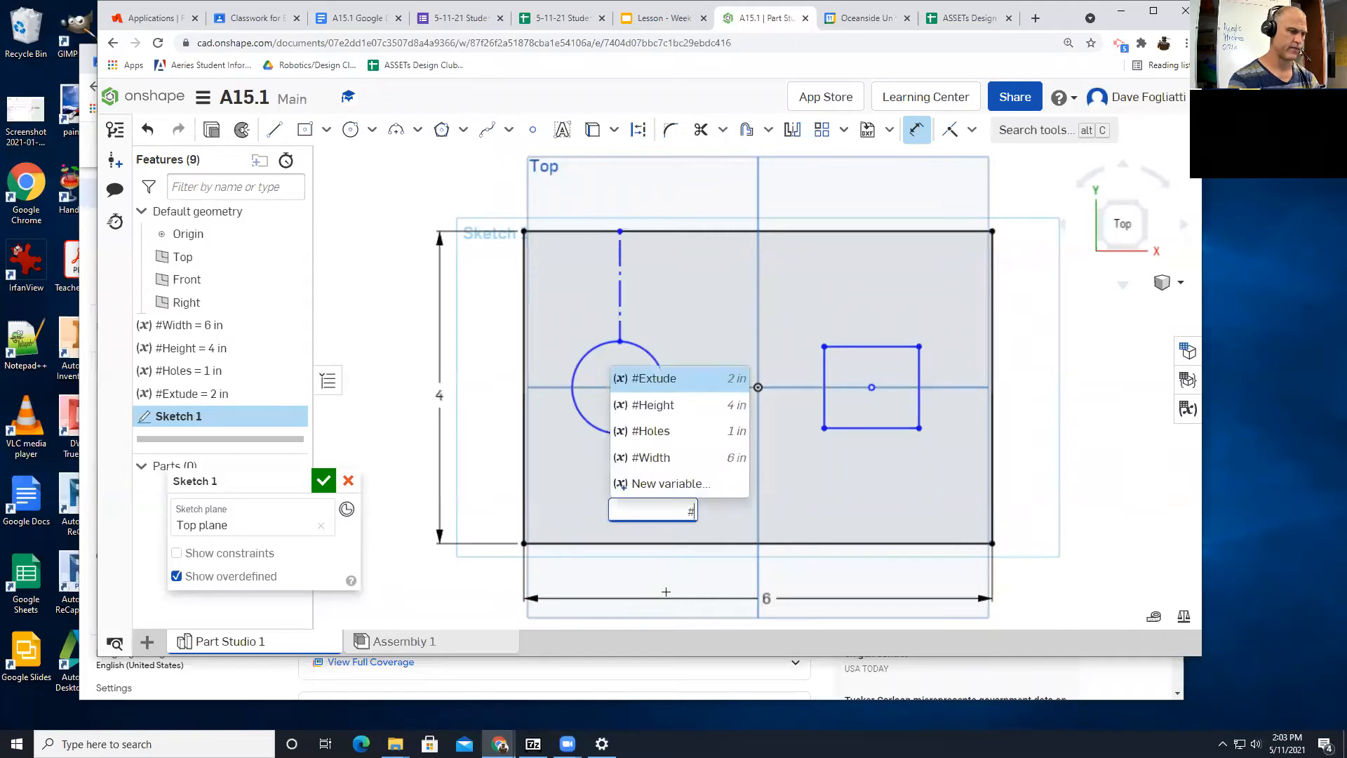
pyautogui.write('holes')
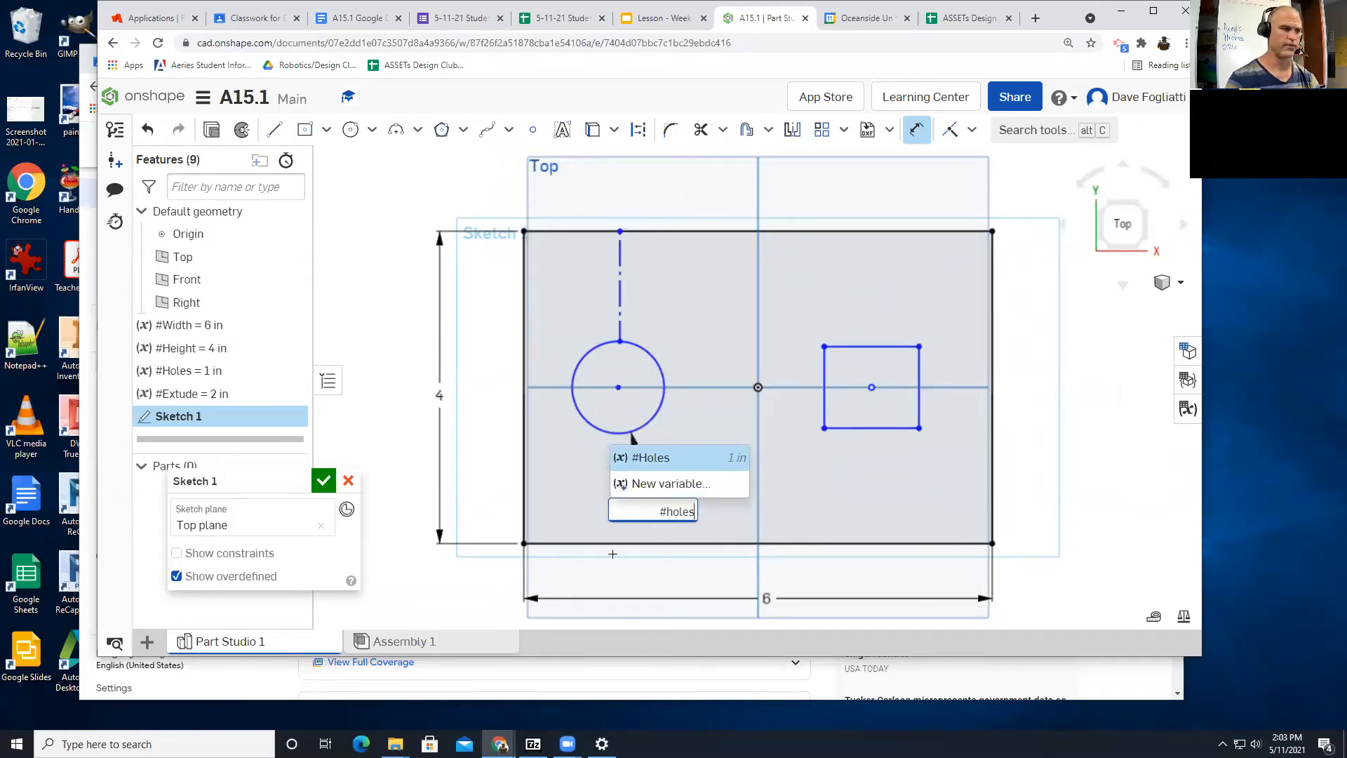
pyautogui.click(649, 458)
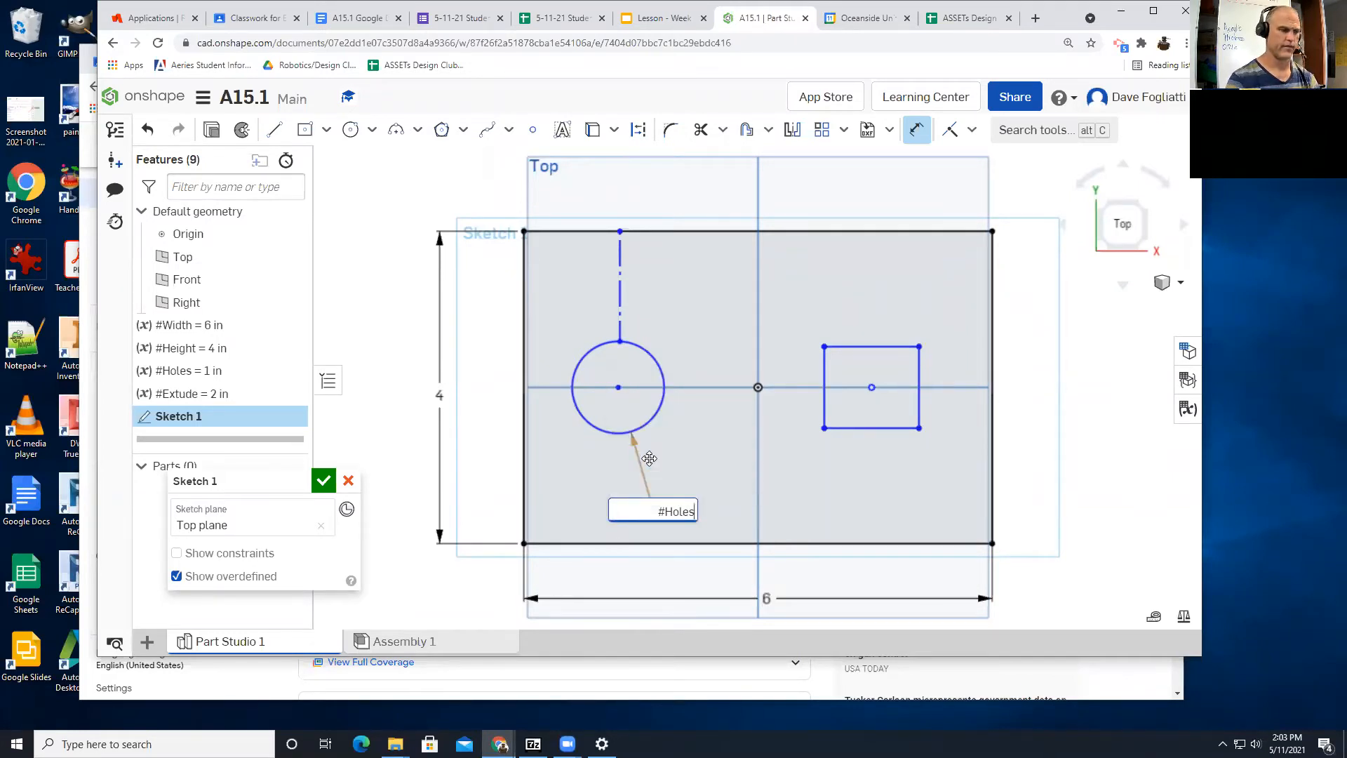
pyautogui.press('Return')
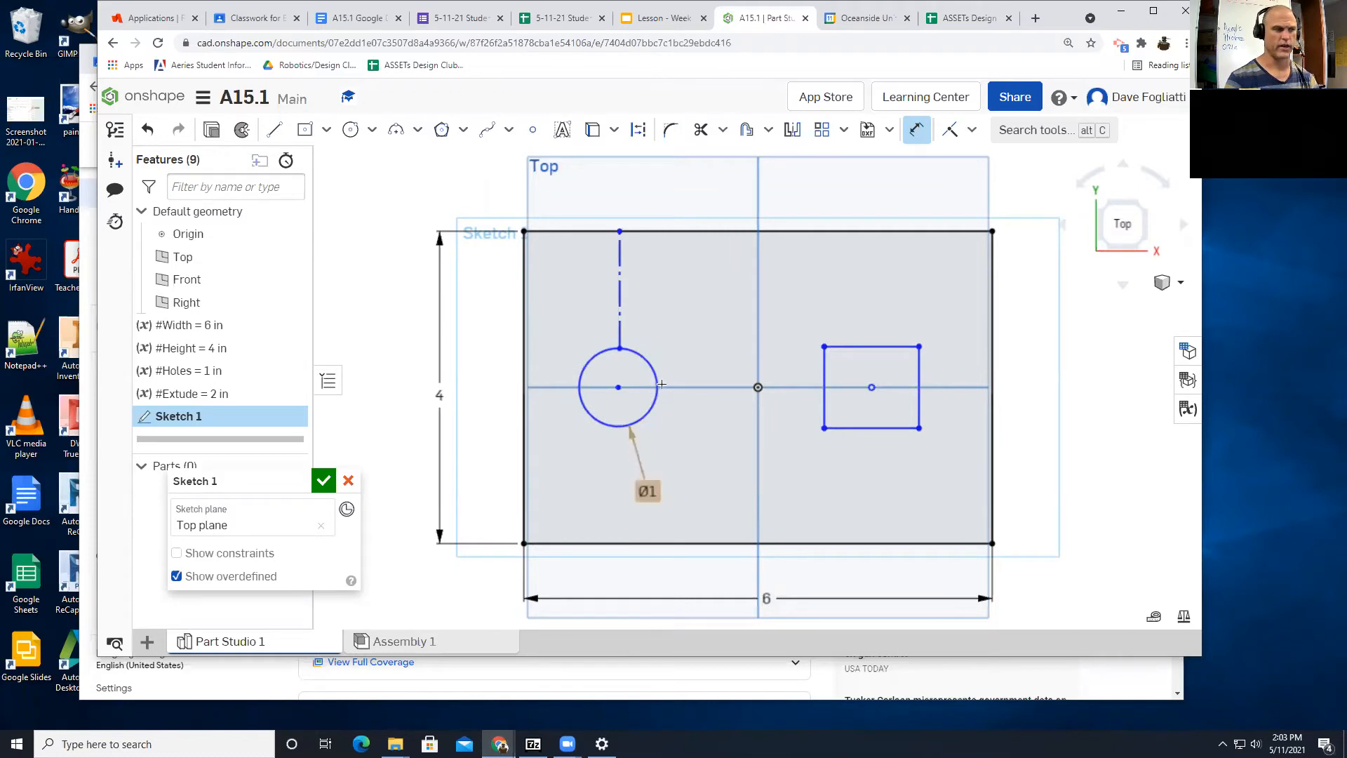
# Step: Dimension the small rectangle's height along its right edge and set it to the #Holes variable
pyautogui.click(917, 372)
pyautogui.click(965, 417)
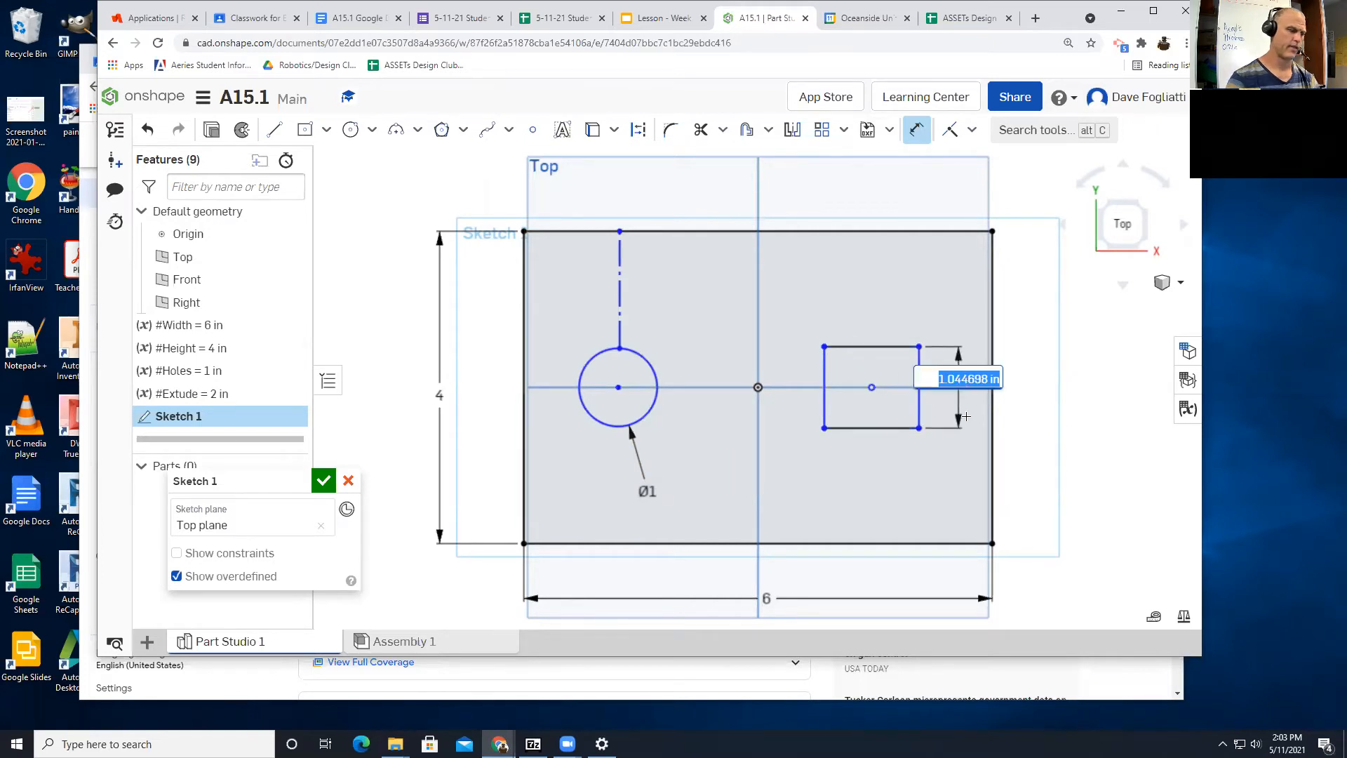
pyautogui.write('#hole')
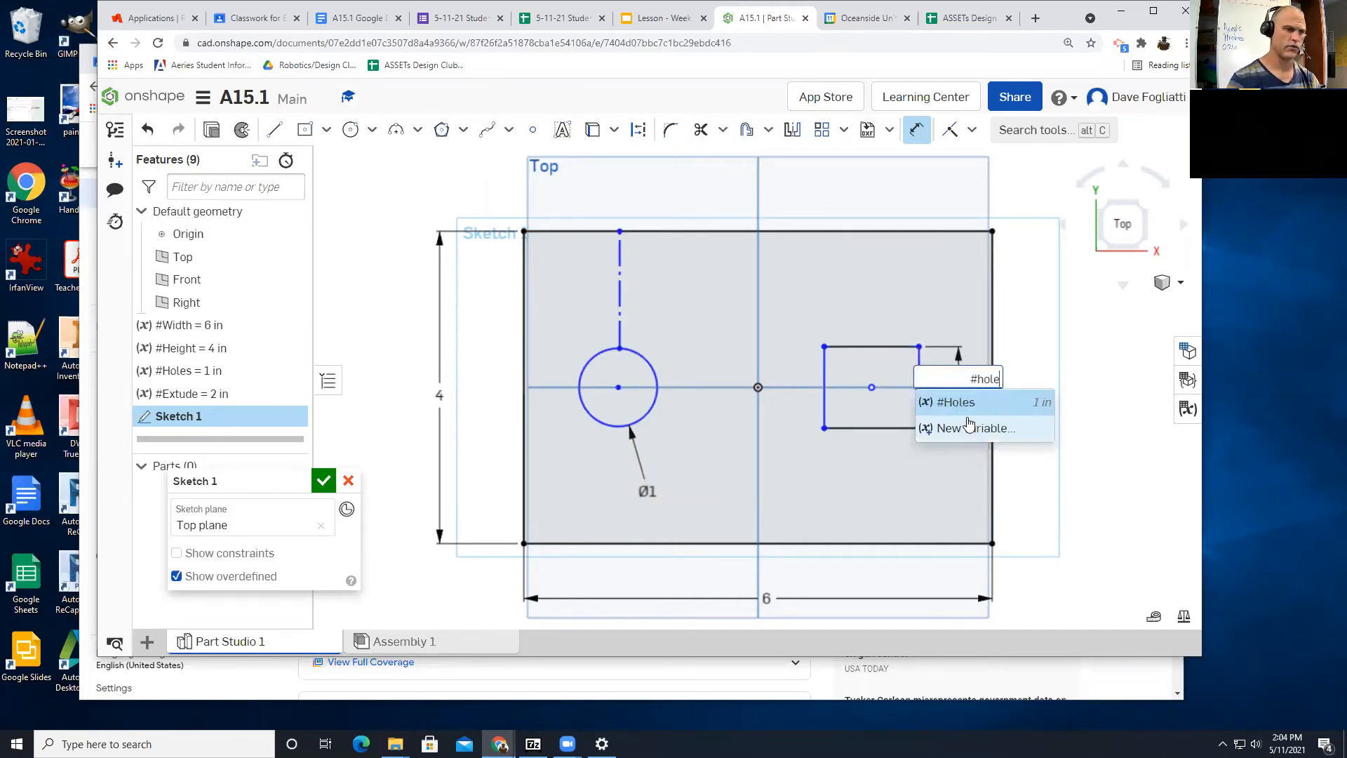
pyautogui.click(972, 402)
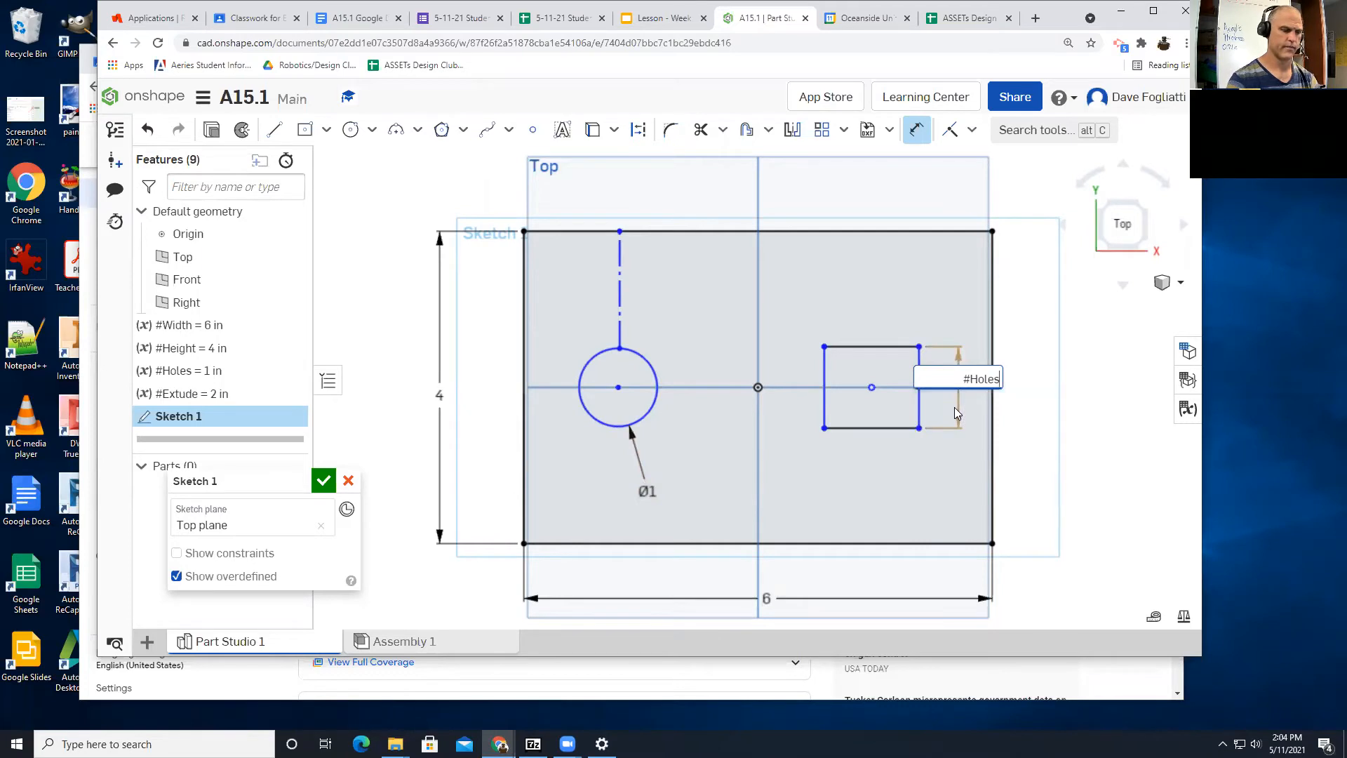
pyautogui.press('Return')
# Step: Dimension the small rectangle's width below its lower edge and set it to the #Holes variable
pyautogui.click(872, 426)
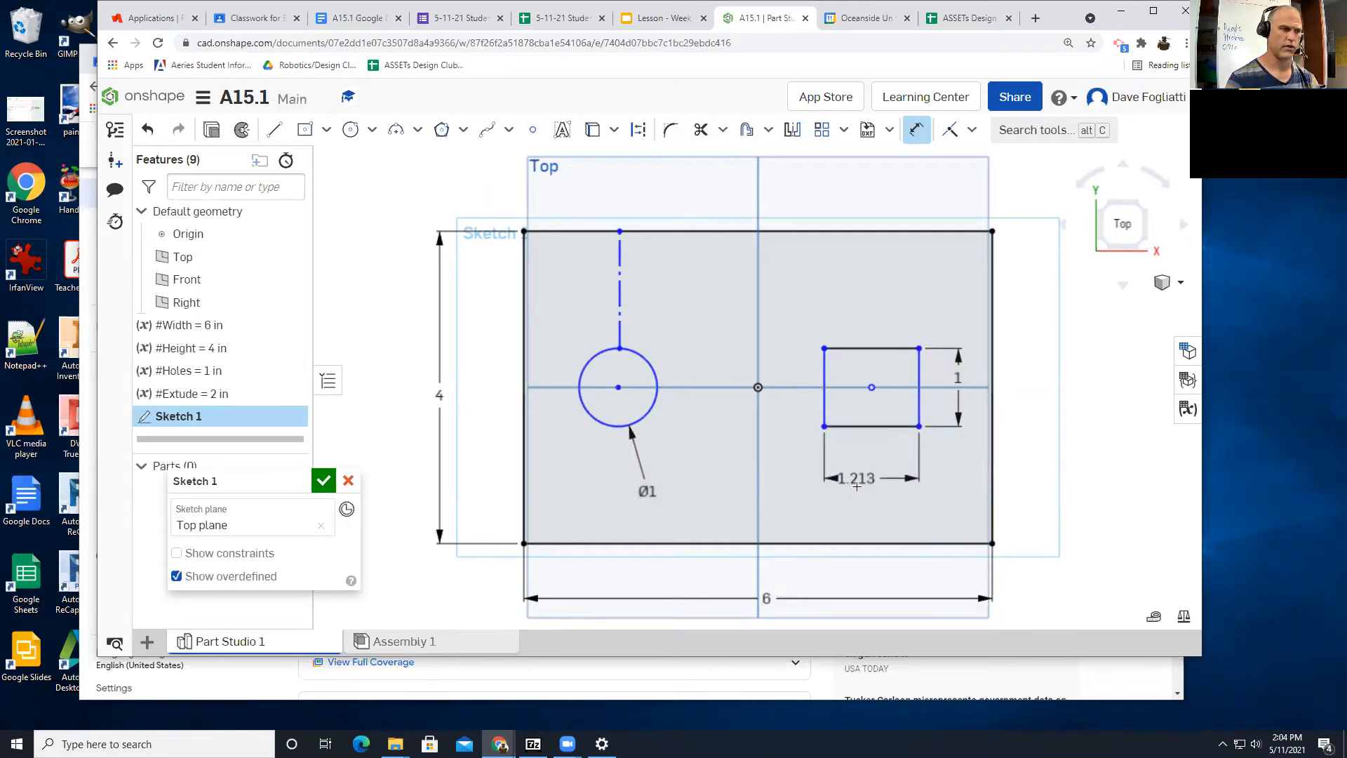
pyautogui.click(858, 487)
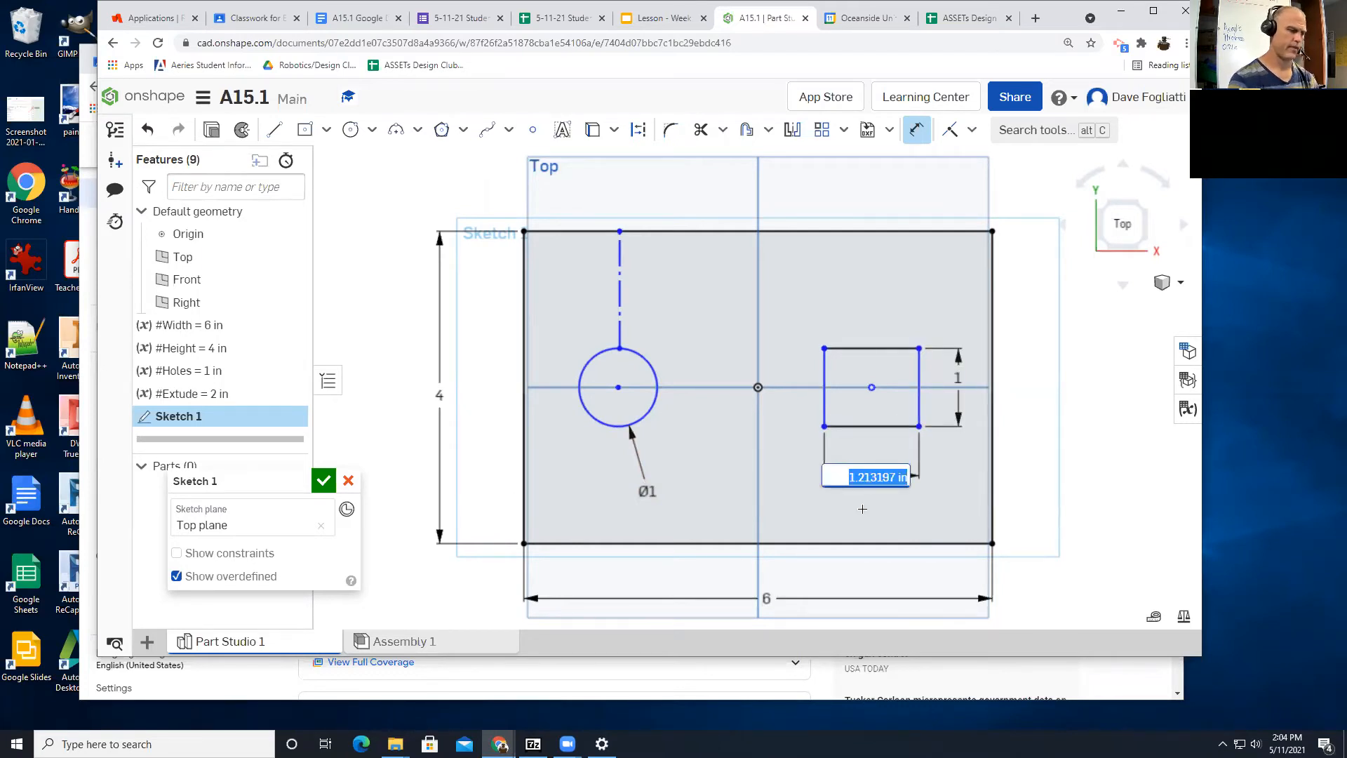
pyautogui.write('#h')
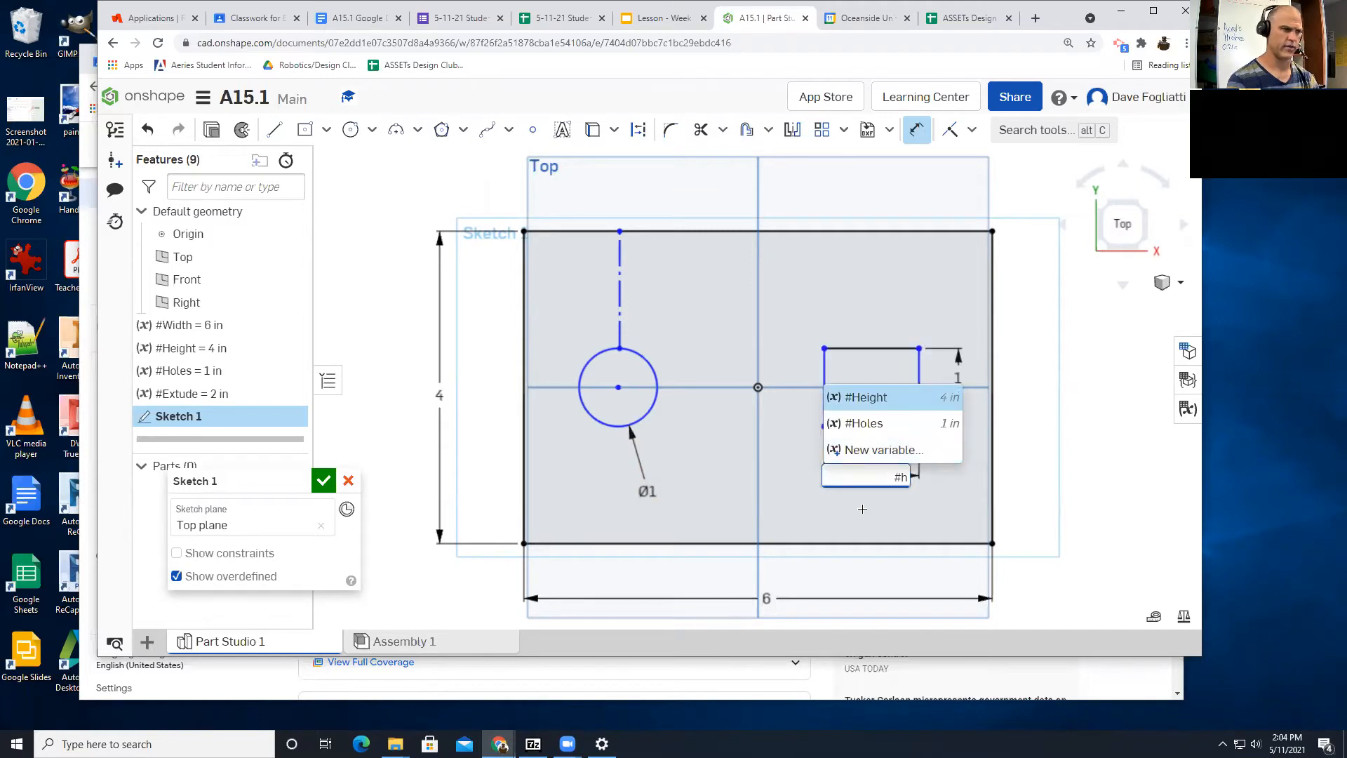
pyautogui.click(870, 423)
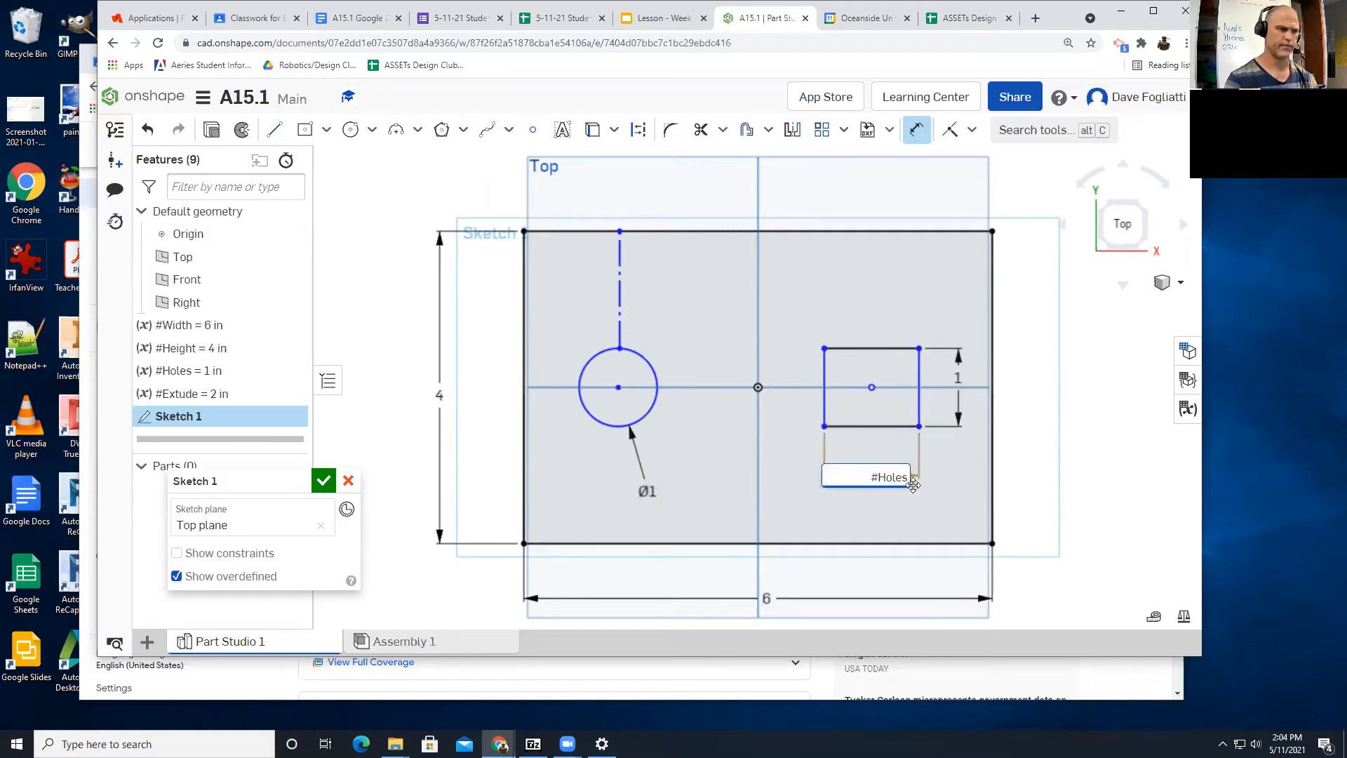
pyautogui.press('Return')
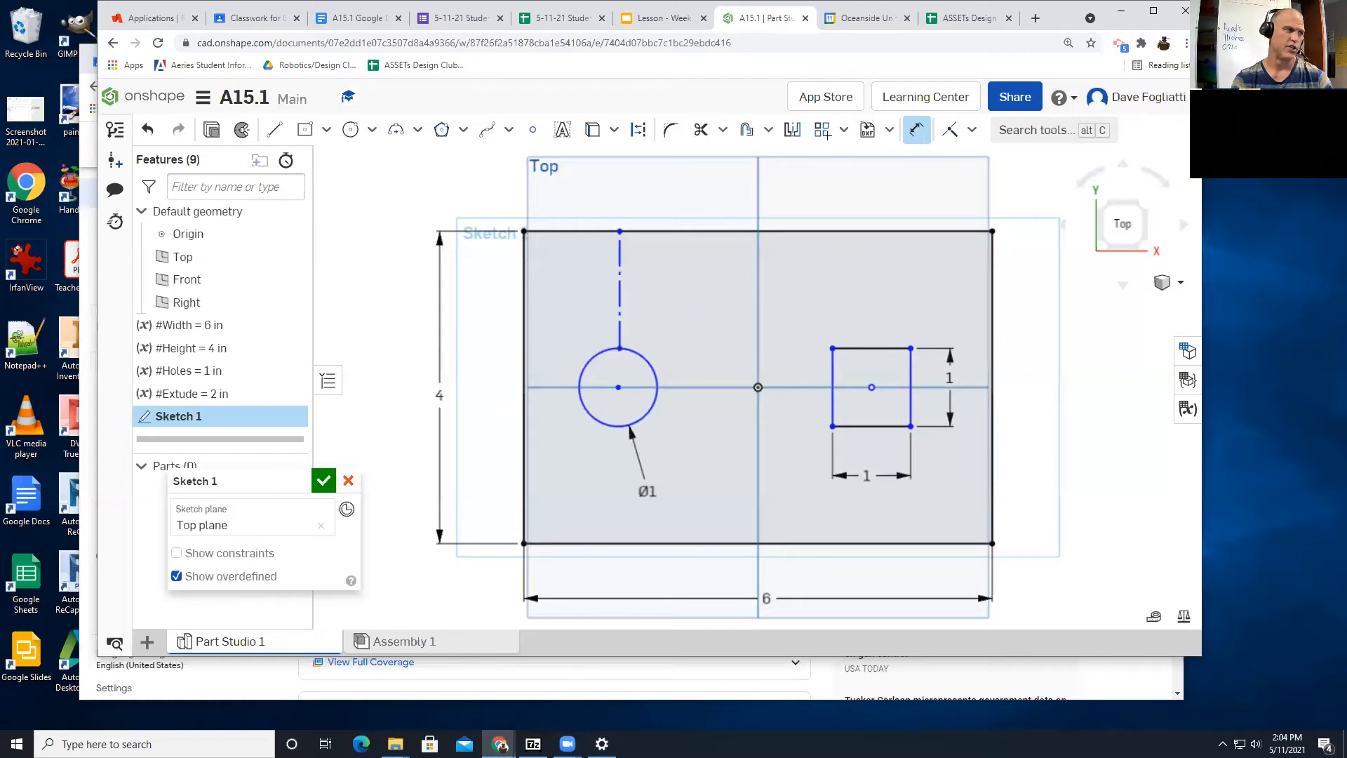
# Step: Switch to the A15.1 Google Doc and highlight the spacing formula (#Width-2*#Hole)/3 in instruction 2
pyautogui.click(354, 17)
pyautogui.scroll(-3, 635, 483)
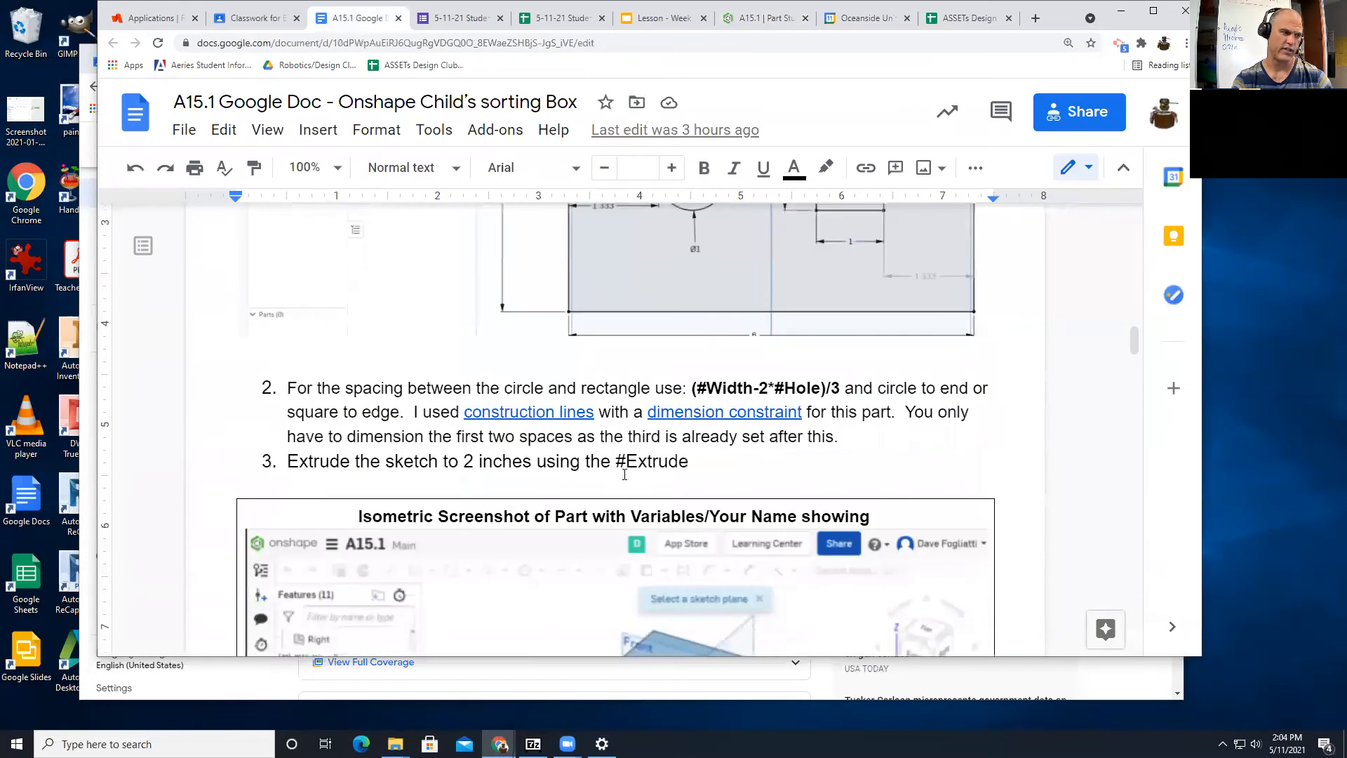
pyautogui.moveTo(692, 388); pyautogui.dragTo(846, 388)
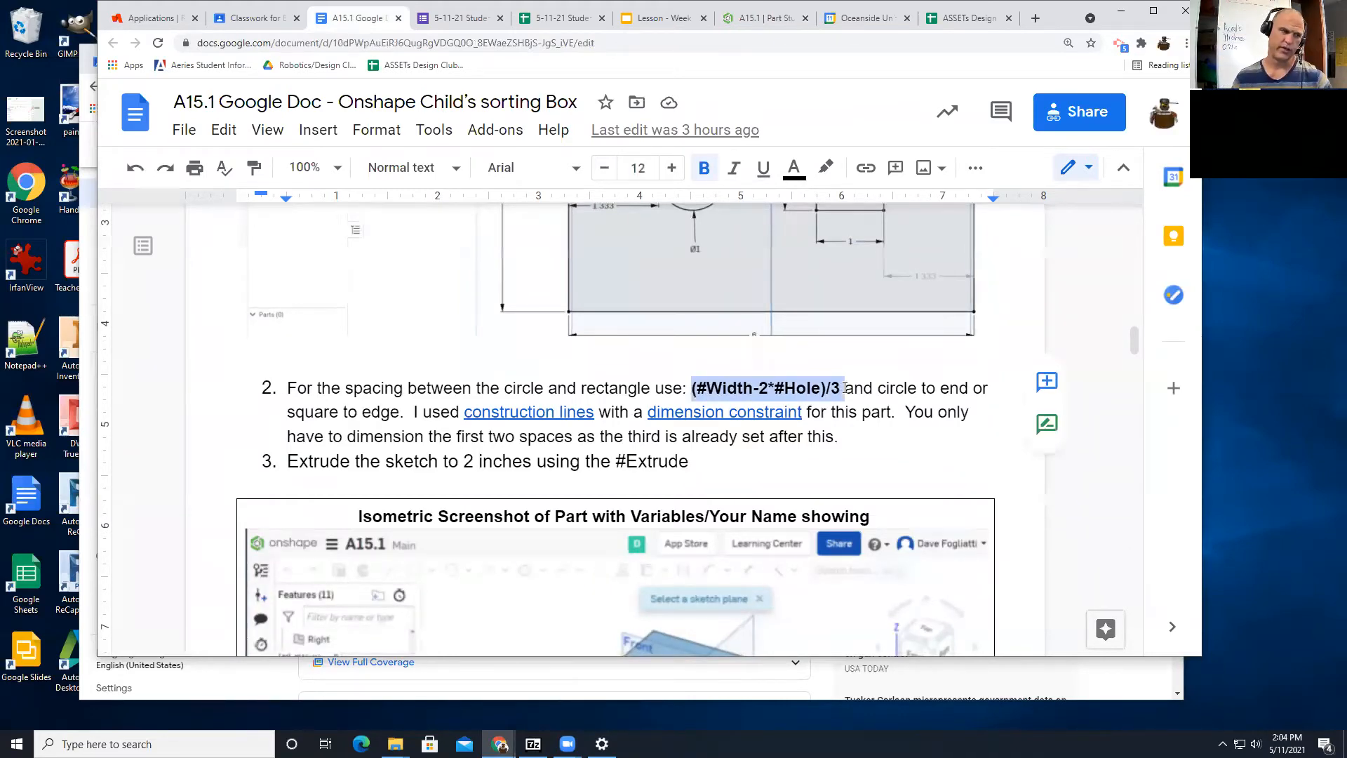
# Step: Switch to the Onshape sketch and draw a horizontal construction line about 0.708 in long from the circle's left side to the outer rectangle's left edge
pyautogui.scroll(2, 851, 288)
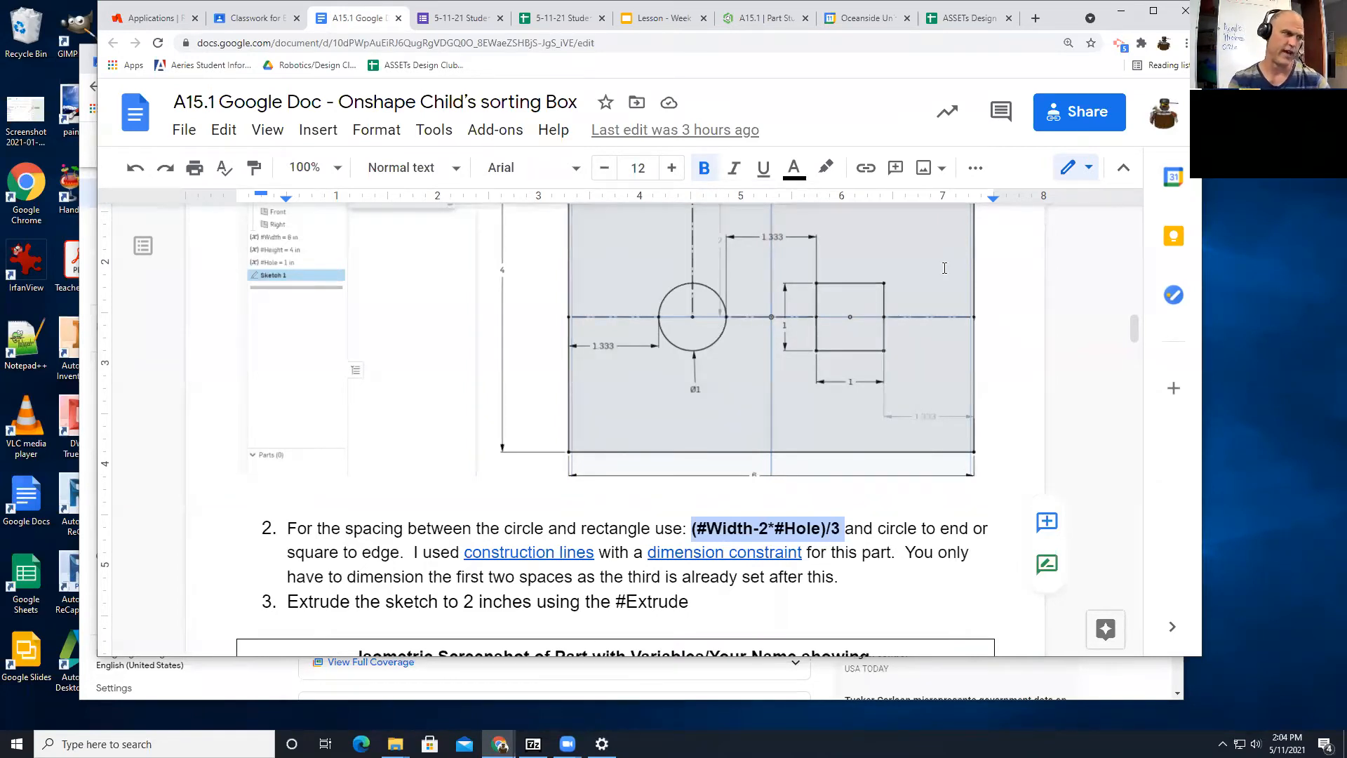
pyautogui.click(741, 23)
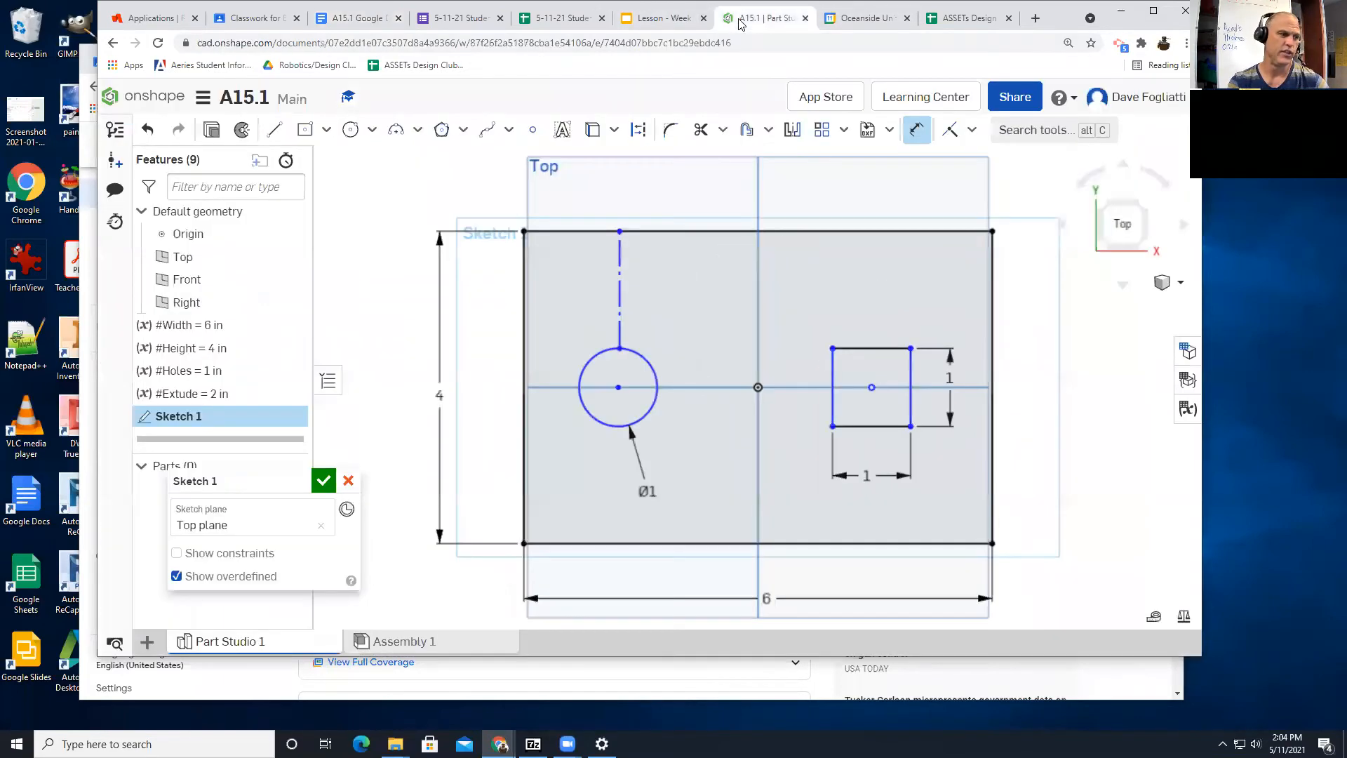
pyautogui.click(274, 129)
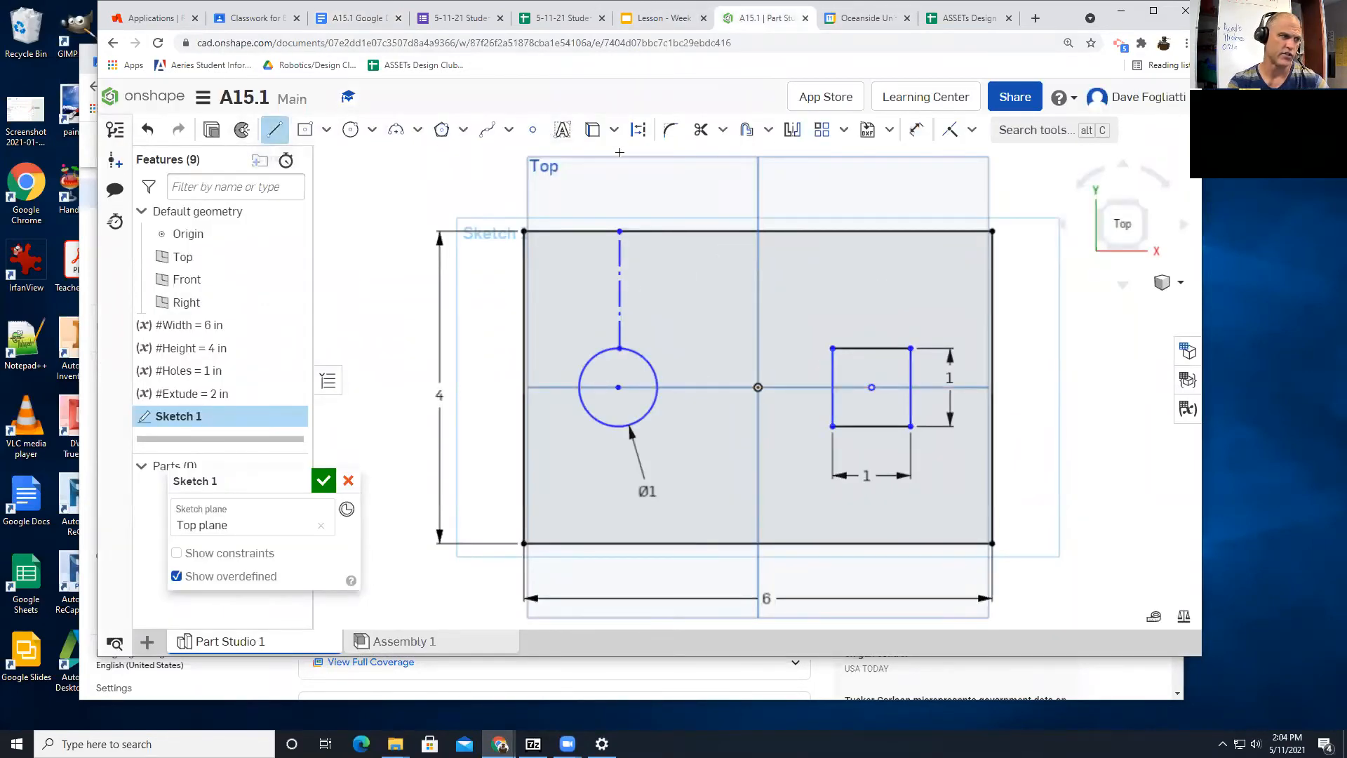
pyautogui.click(578, 386)
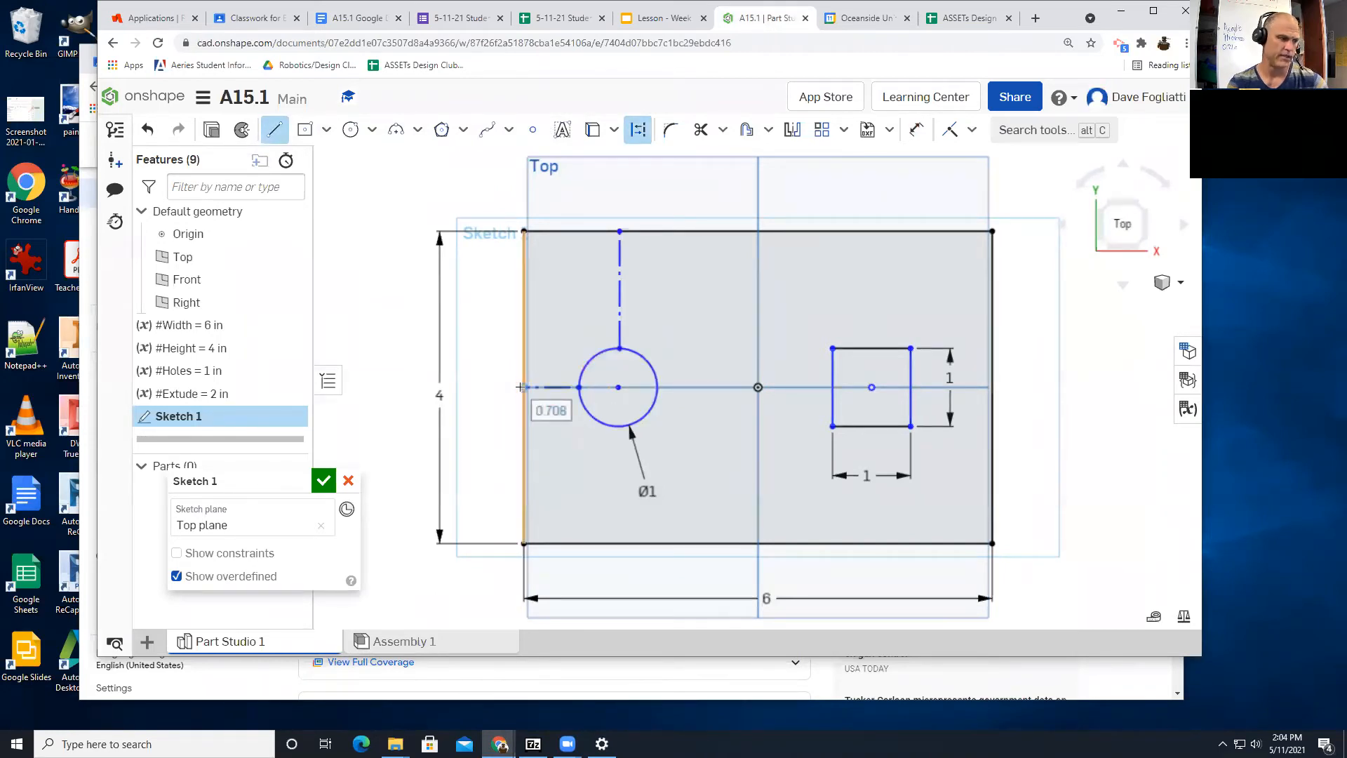
pyautogui.click(521, 387)
pyautogui.press('Escape')
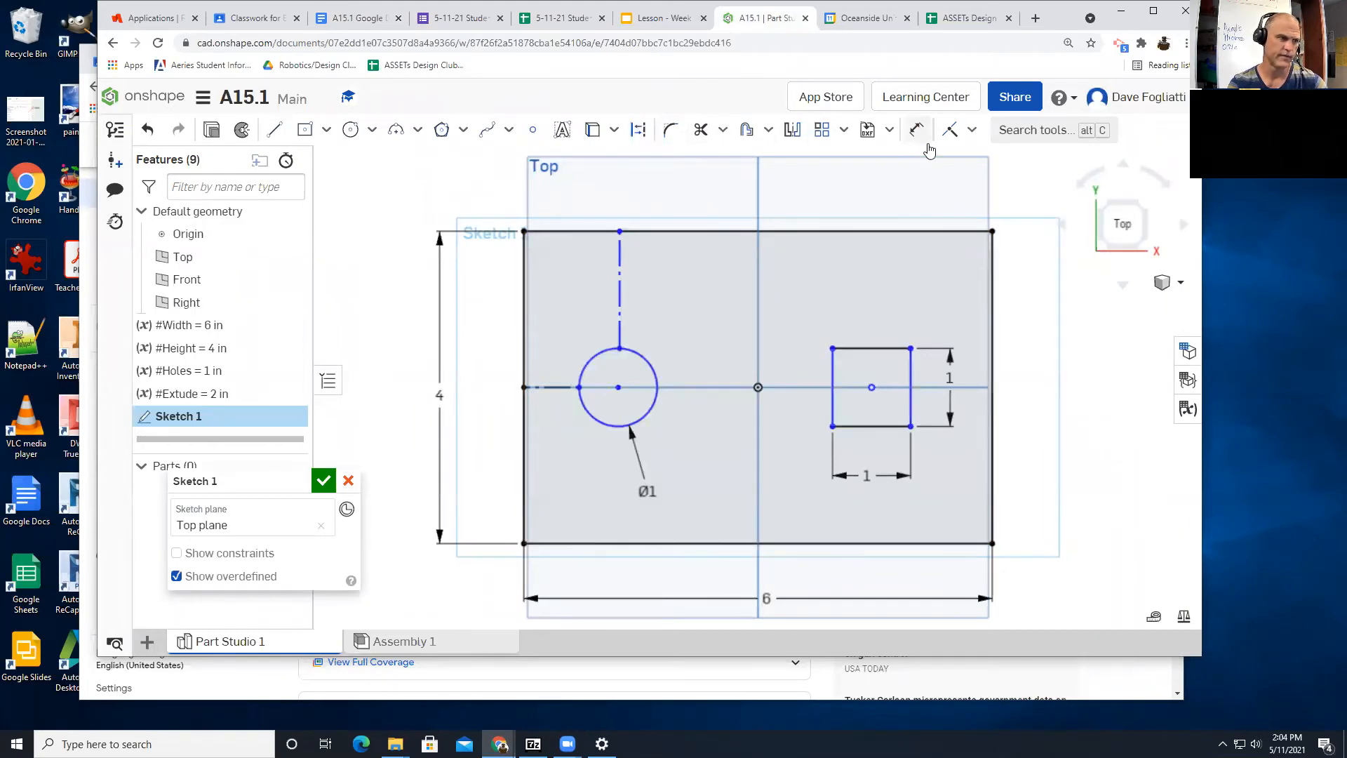
# Step: Dimension the horizontal construction line between the circle and the outer rectangle's left edge, placing the dimension below it
pyautogui.click(917, 129)
pyautogui.click(554, 387)
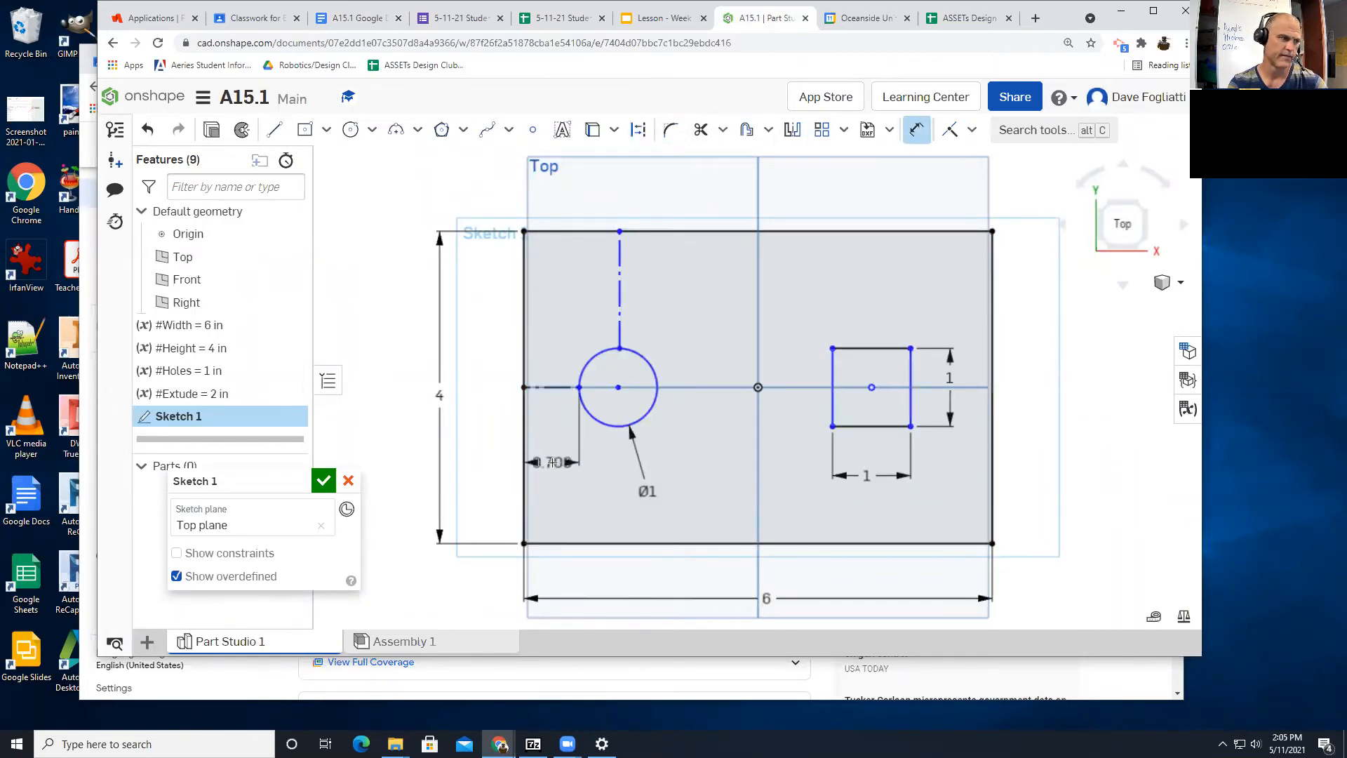
pyautogui.click(551, 463)
pyautogui.hotkey('ctrl', 'v')
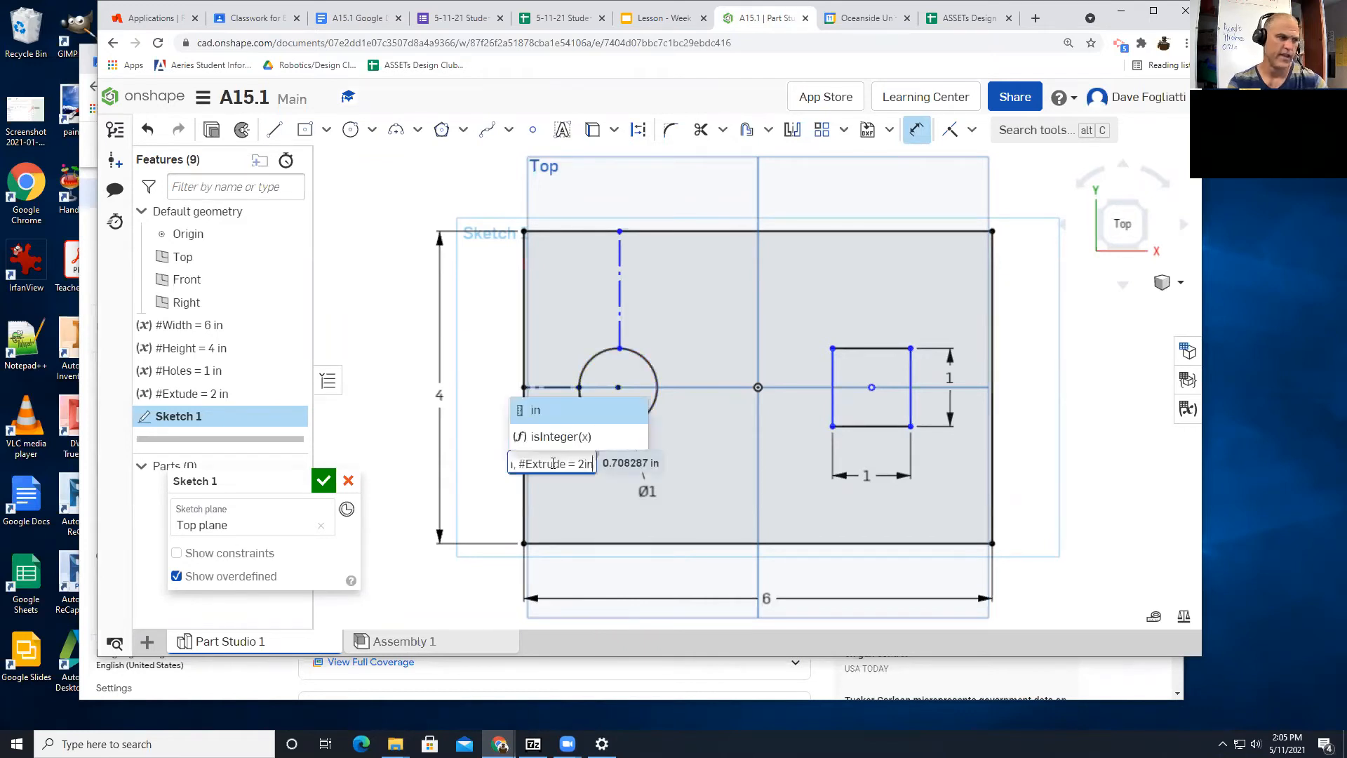
pyautogui.press('Left')
pyautogui.press('Left')
pyautogui.press('Left')
pyautogui.press('Left')
pyautogui.press('Left')
pyautogui.press('Left')
pyautogui.press('Left')
pyautogui.press('Left')
pyautogui.press('Left')
pyautogui.press('Left')
pyautogui.press('Left')
pyautogui.press('Left')
pyautogui.press('Left')
pyautogui.press('Left')
pyautogui.press('Left')
pyautogui.press('Left')
pyautogui.press('Left')
pyautogui.press('Left')
pyautogui.press('Left')
pyautogui.press('Left')
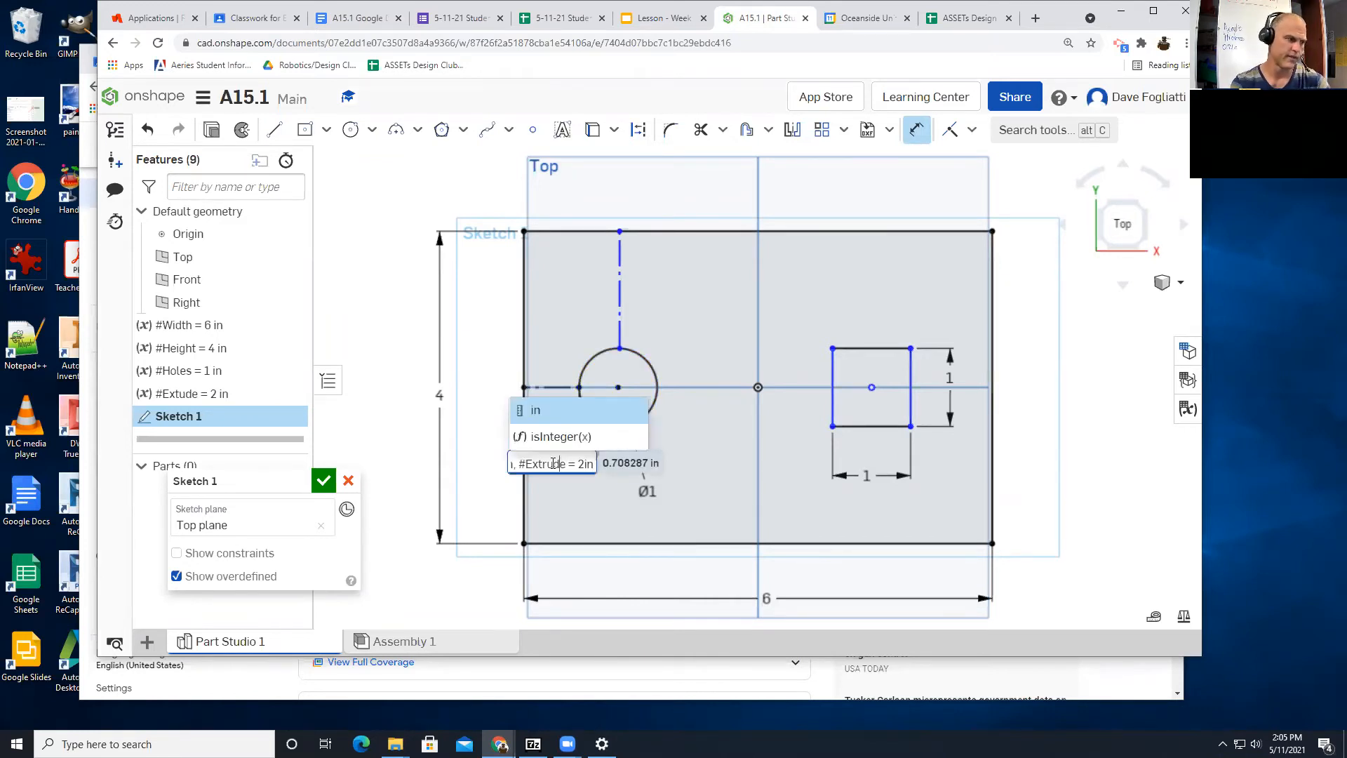
pyautogui.press('Left')
pyautogui.press('Left')
pyautogui.press('Left')
pyautogui.press('Left')
pyautogui.press('Left')
pyautogui.press('Left')
pyautogui.press('Left')
pyautogui.press('Left')
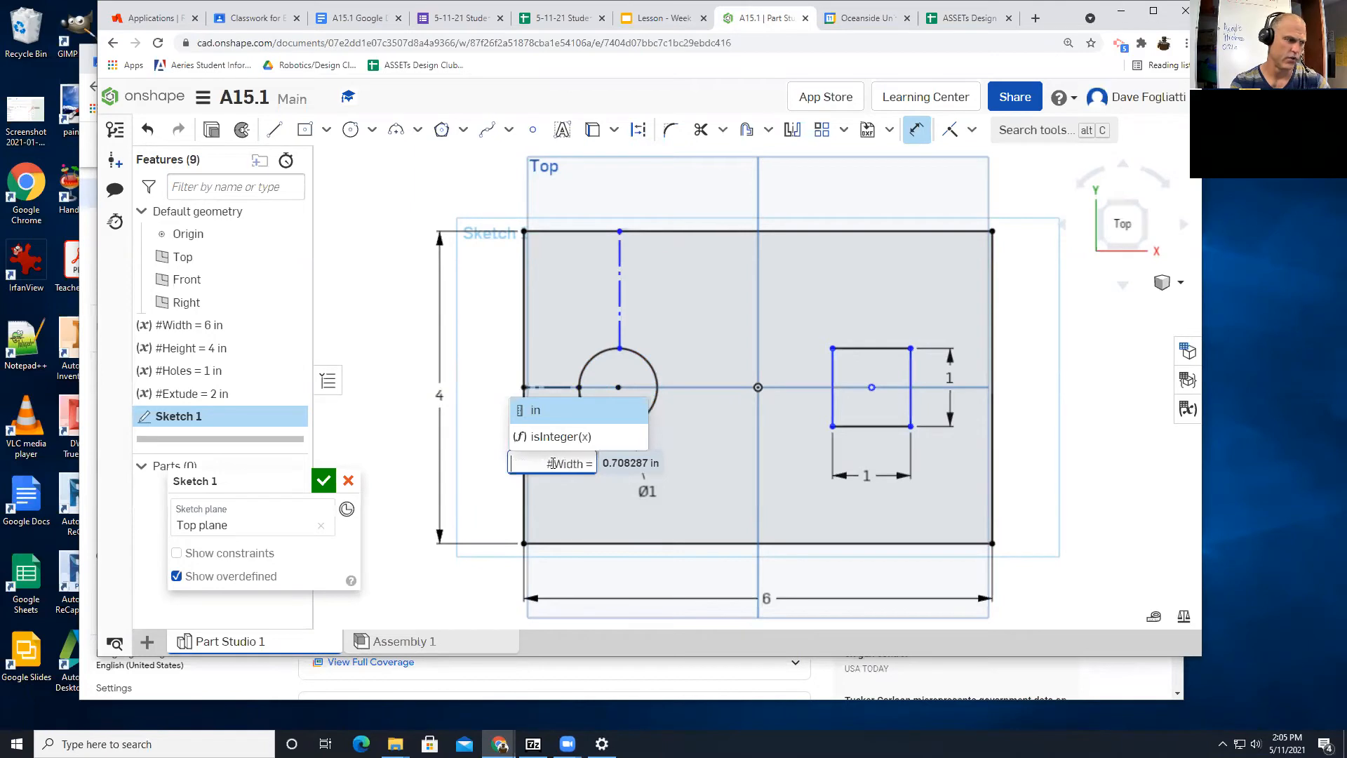
pyautogui.hotkey('ctrl', 'z')
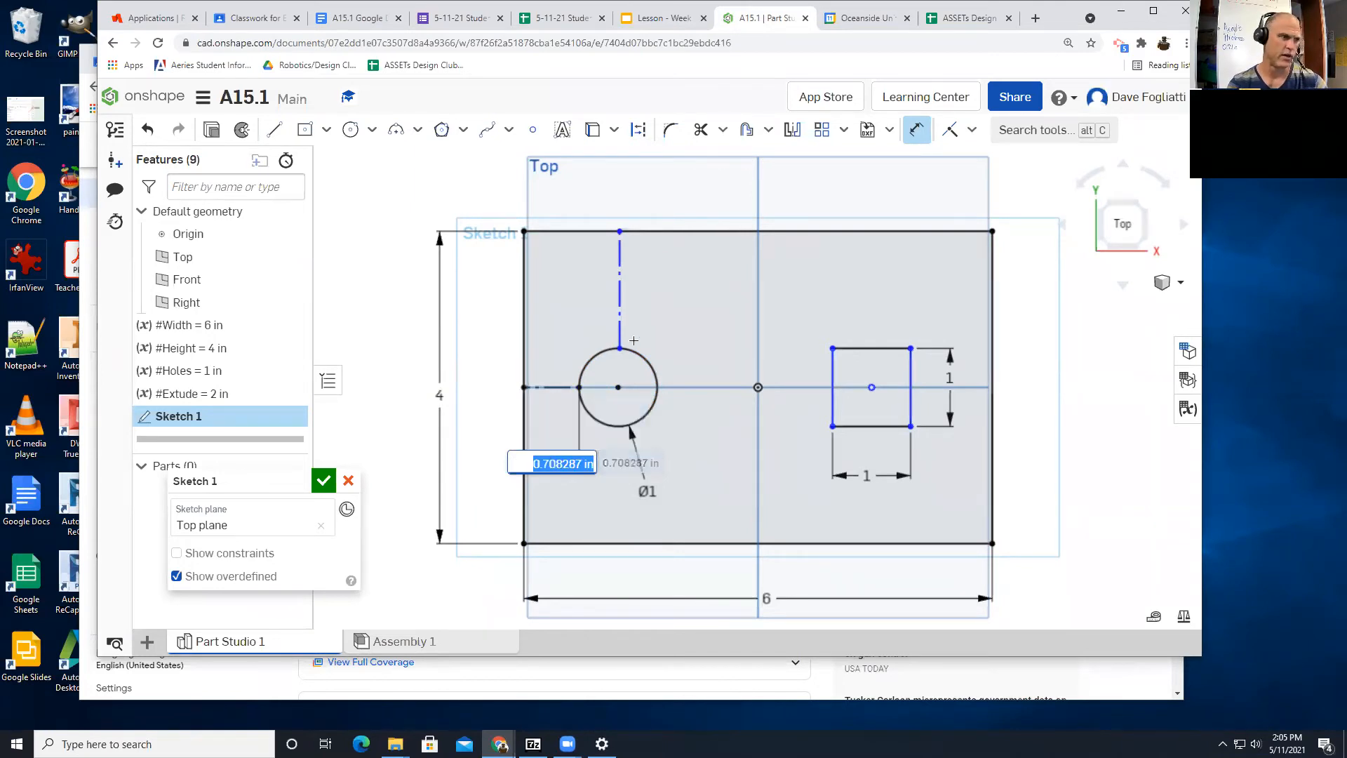
# Step: Switch to the A15.1 Google Doc and copy the spacing formula (#Width-2*#Hole)/3 from instruction 2
pyautogui.click(361, 18)
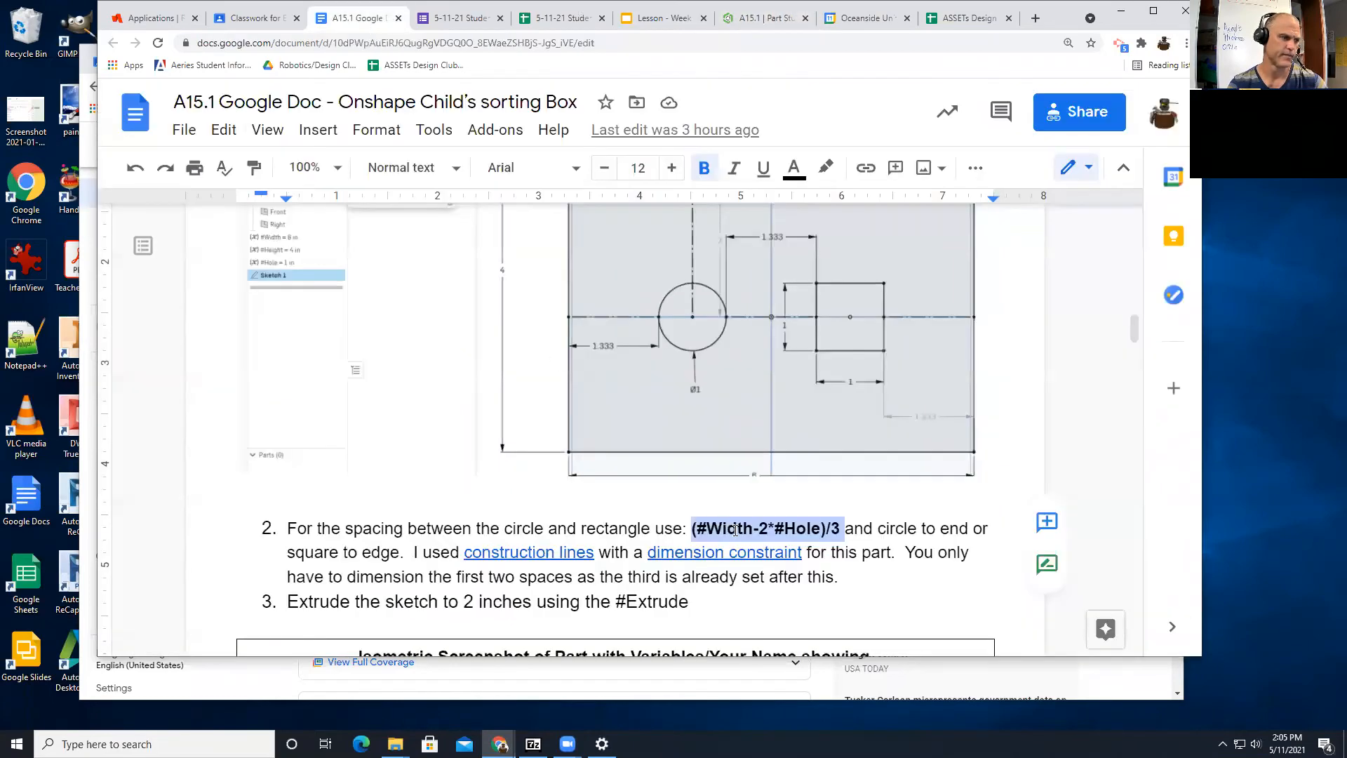
pyautogui.click(737, 530)
pyautogui.click(846, 528)
pyautogui.moveTo(839, 528); pyautogui.dragTo(688, 529)
pyautogui.hotkey('ctrl', 'c')
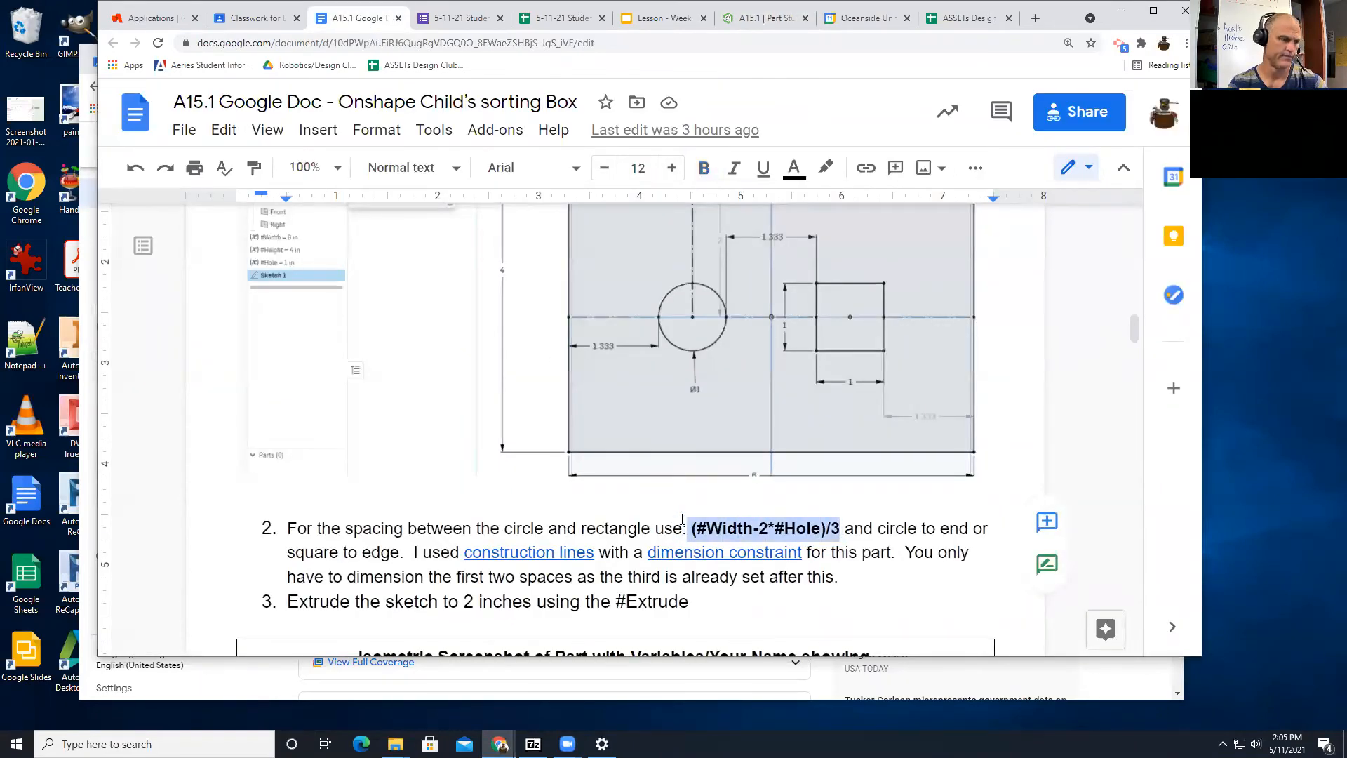
# Step: Back in Onshape, set the spacing dimension left of the circle to (#Width-2*#Holes)/3, correcting the copied variable name to #Holes
pyautogui.click(765, 17)
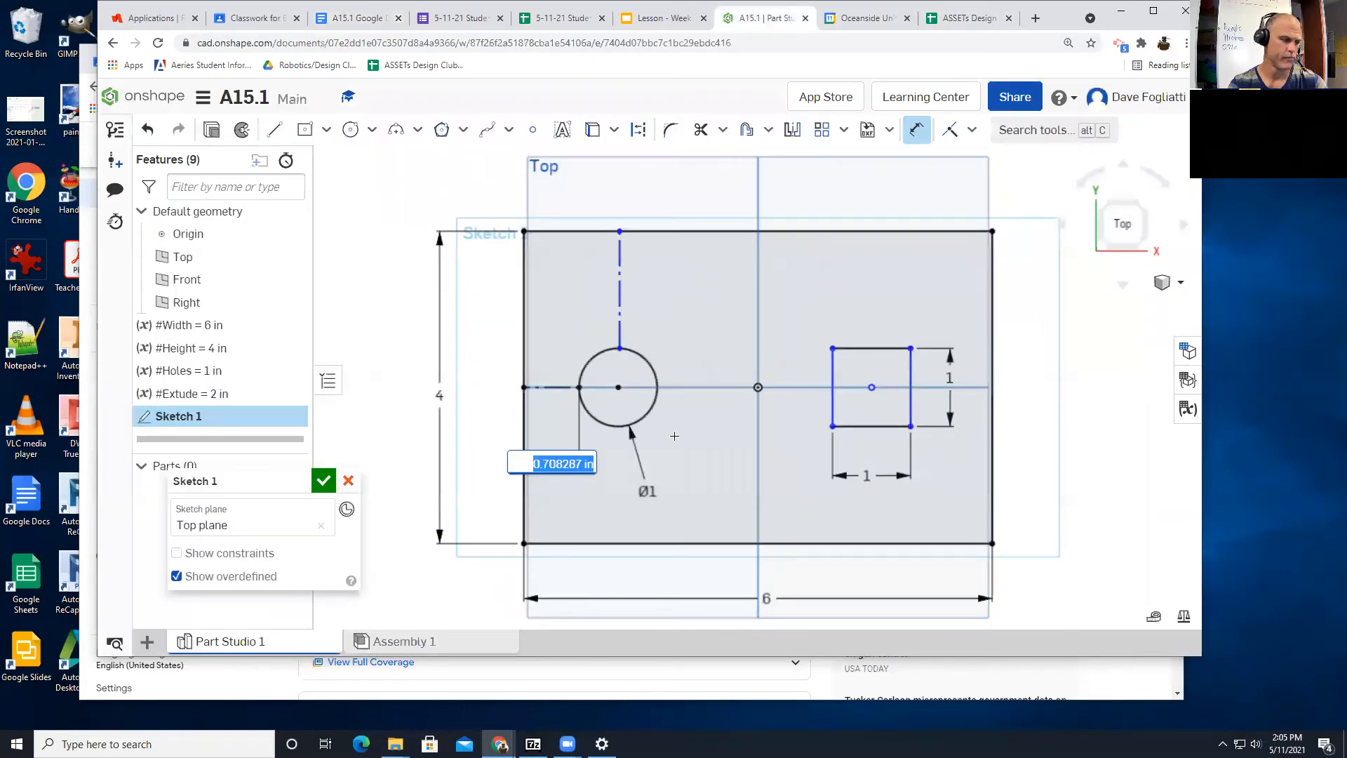
pyautogui.press('BackSpace')
pyautogui.rightClick(552, 463)
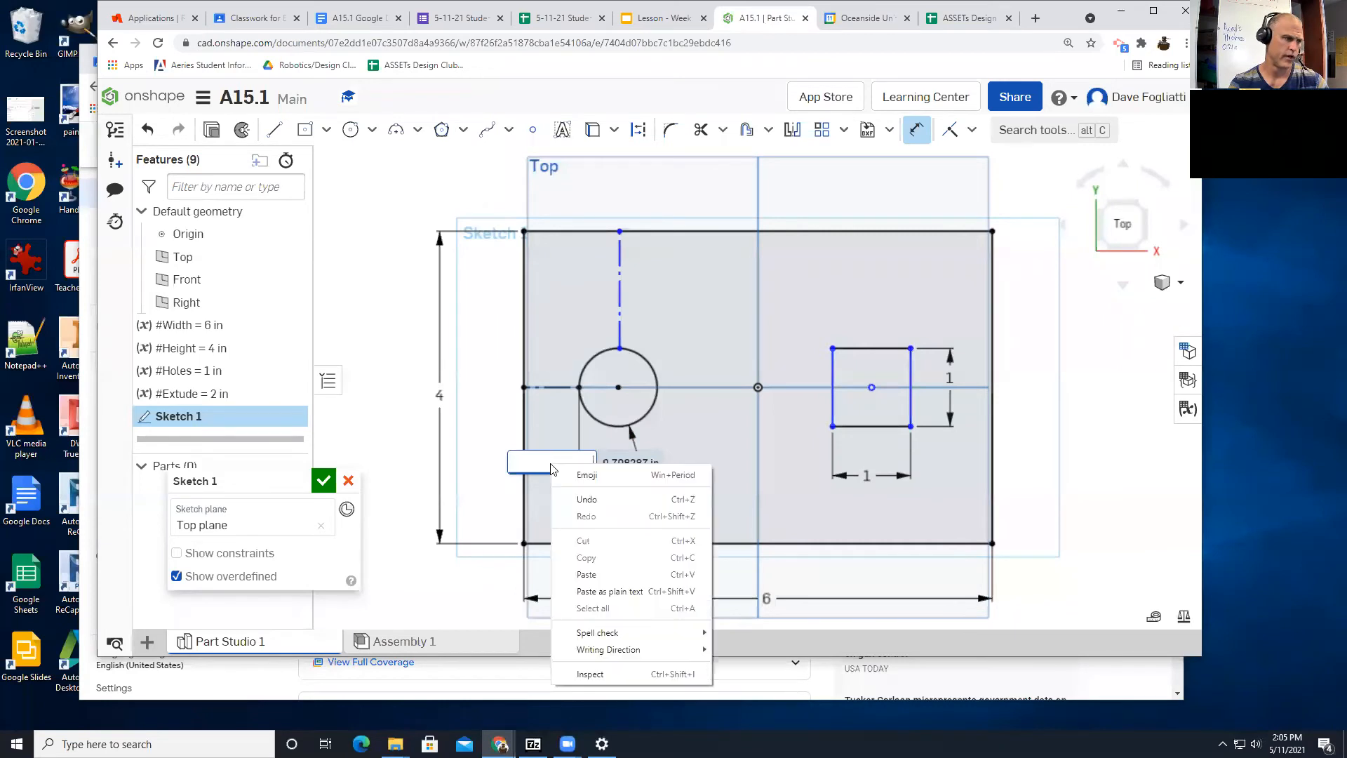
pyautogui.click(608, 588)
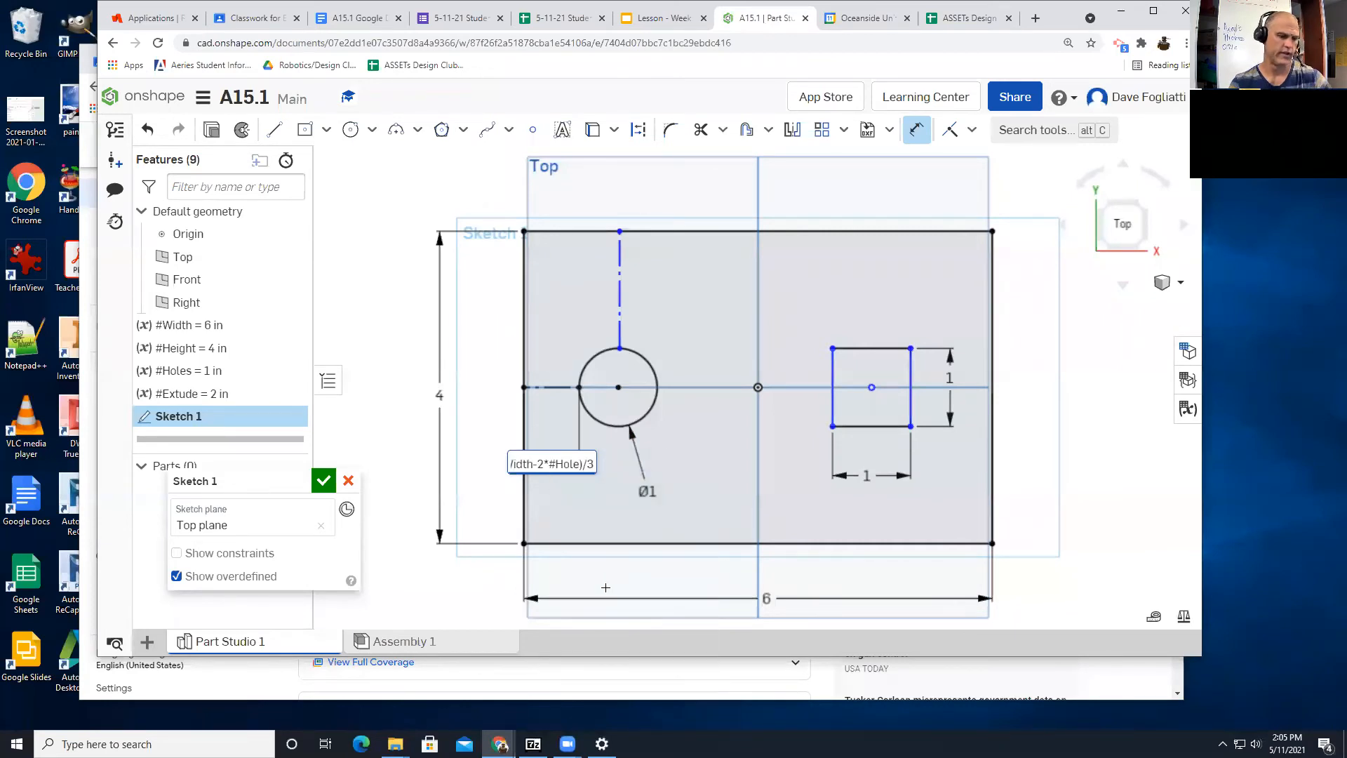
pyautogui.press('Home')
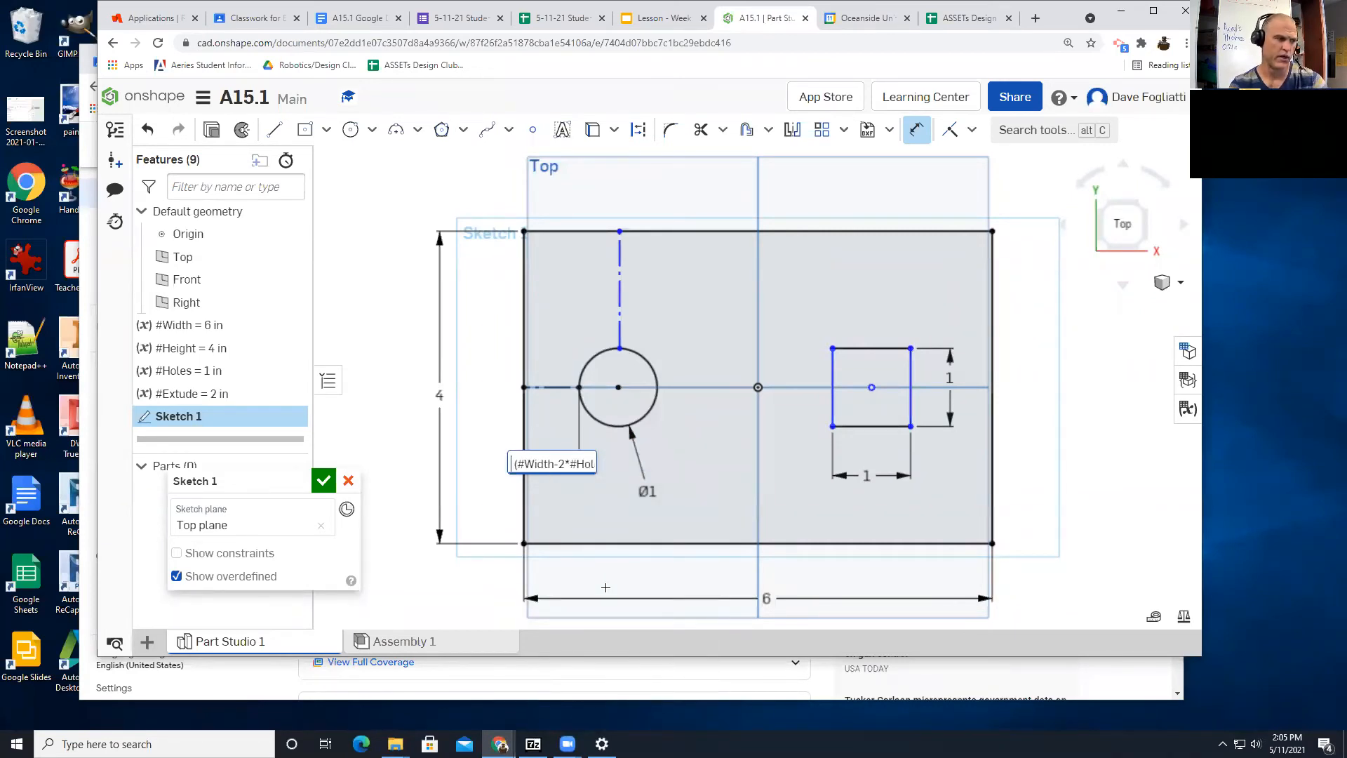
pyautogui.press('End')
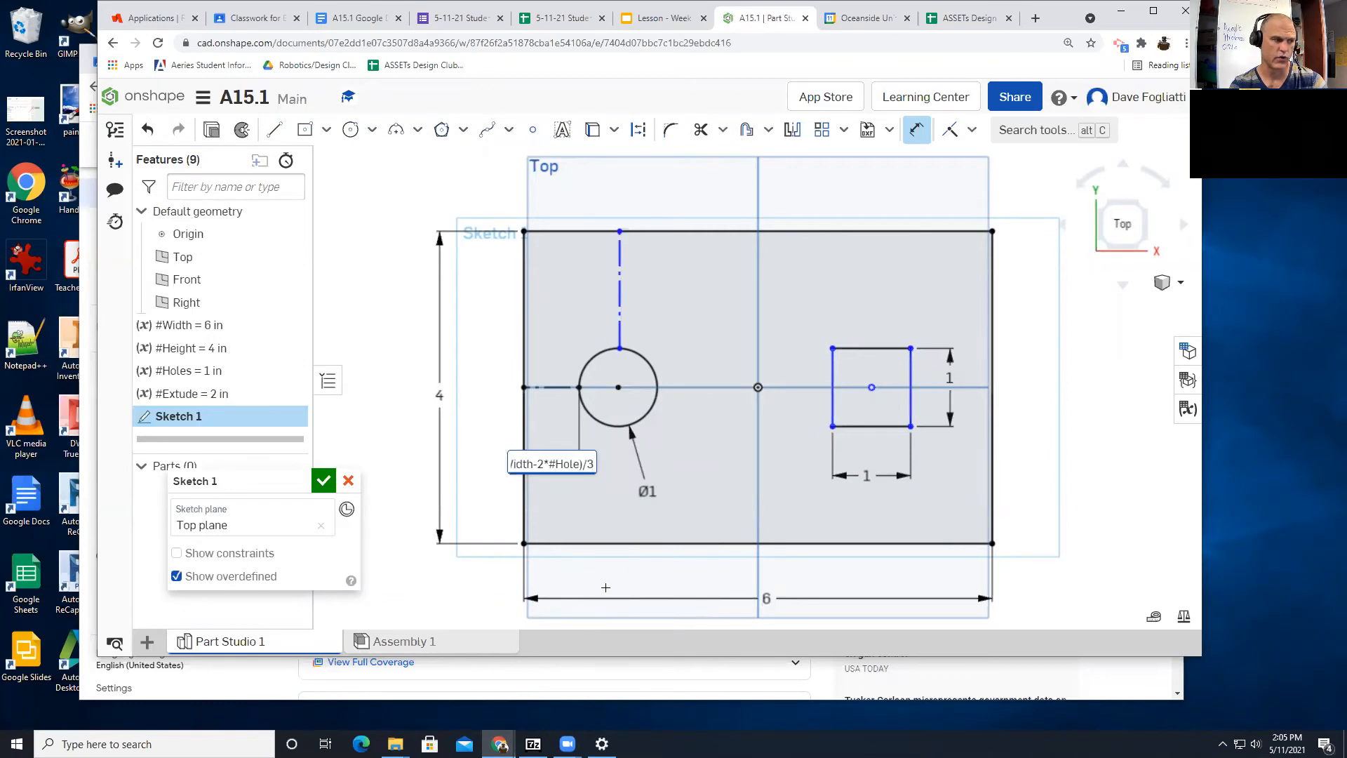
pyautogui.hotkey('ctrl', 'a')
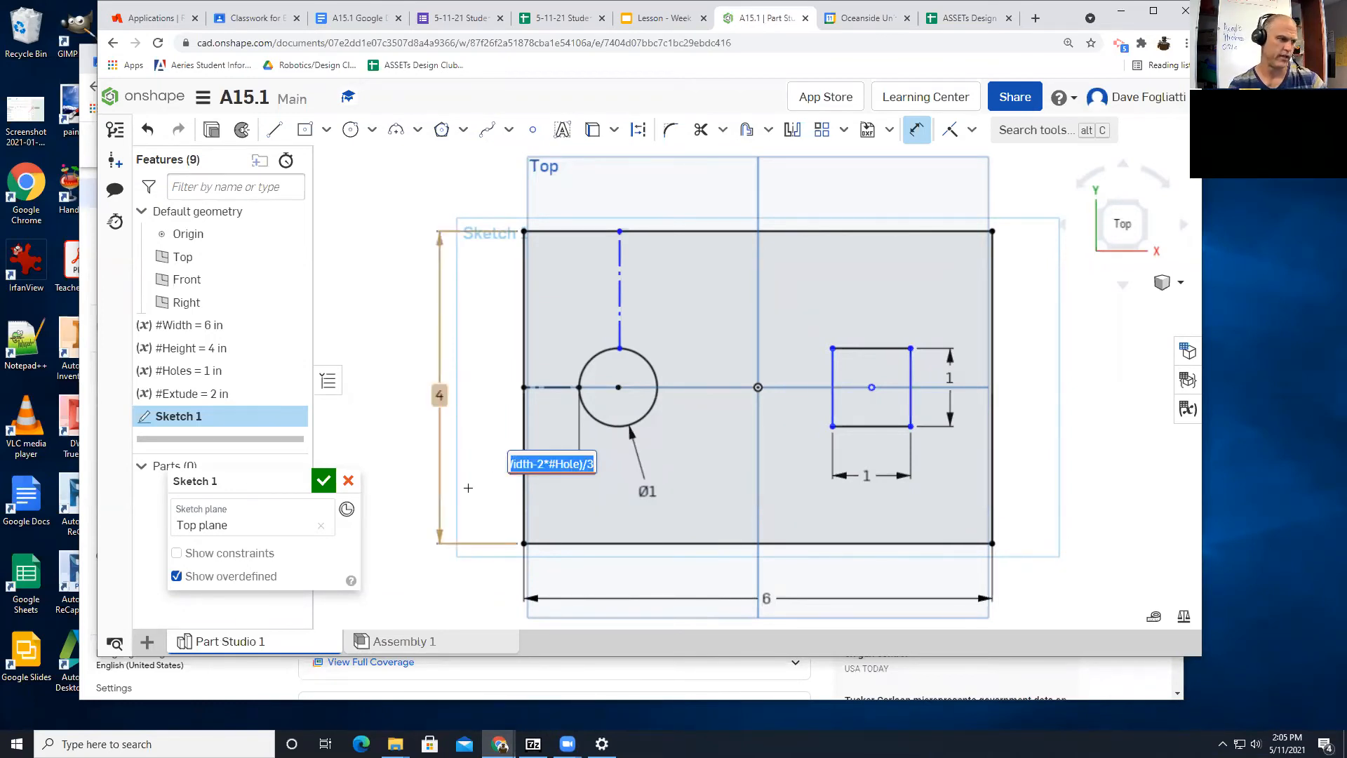
pyautogui.click(589, 463)
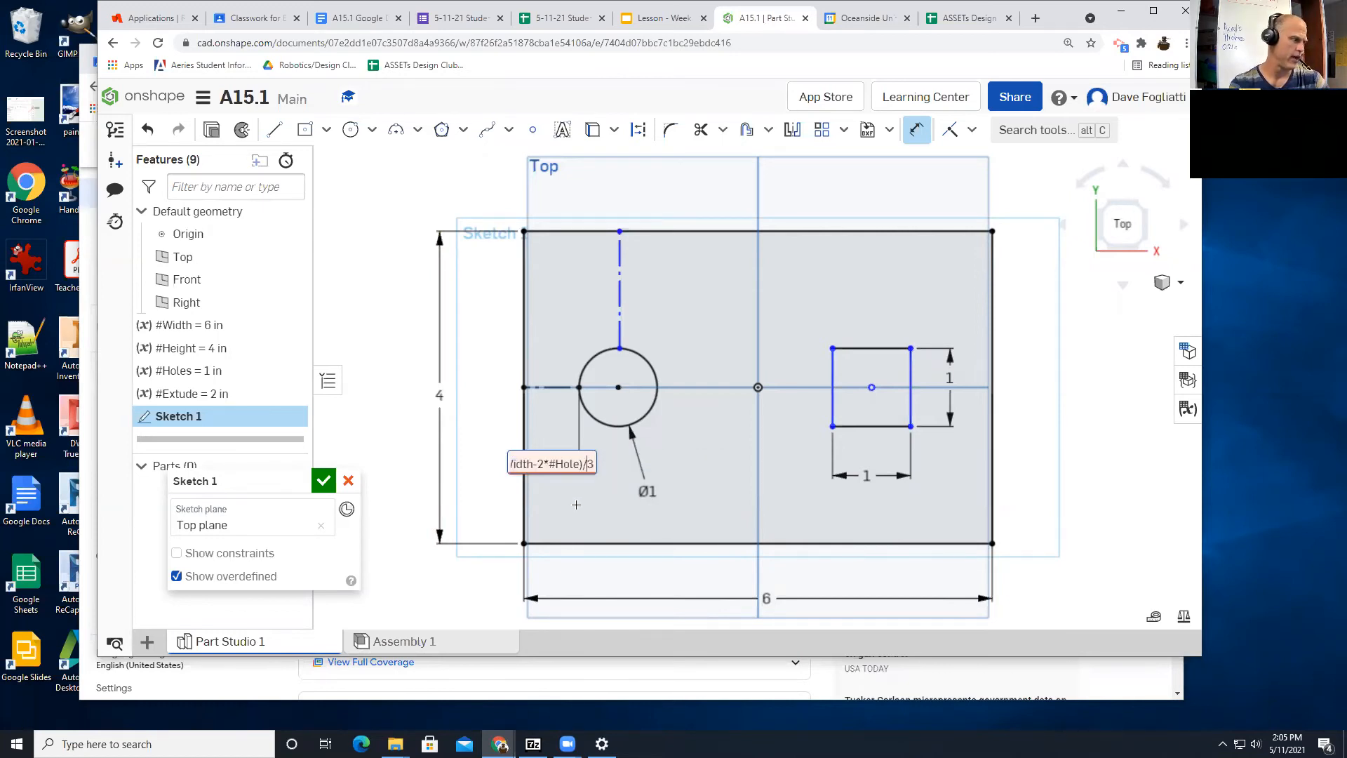
pyautogui.write('s')
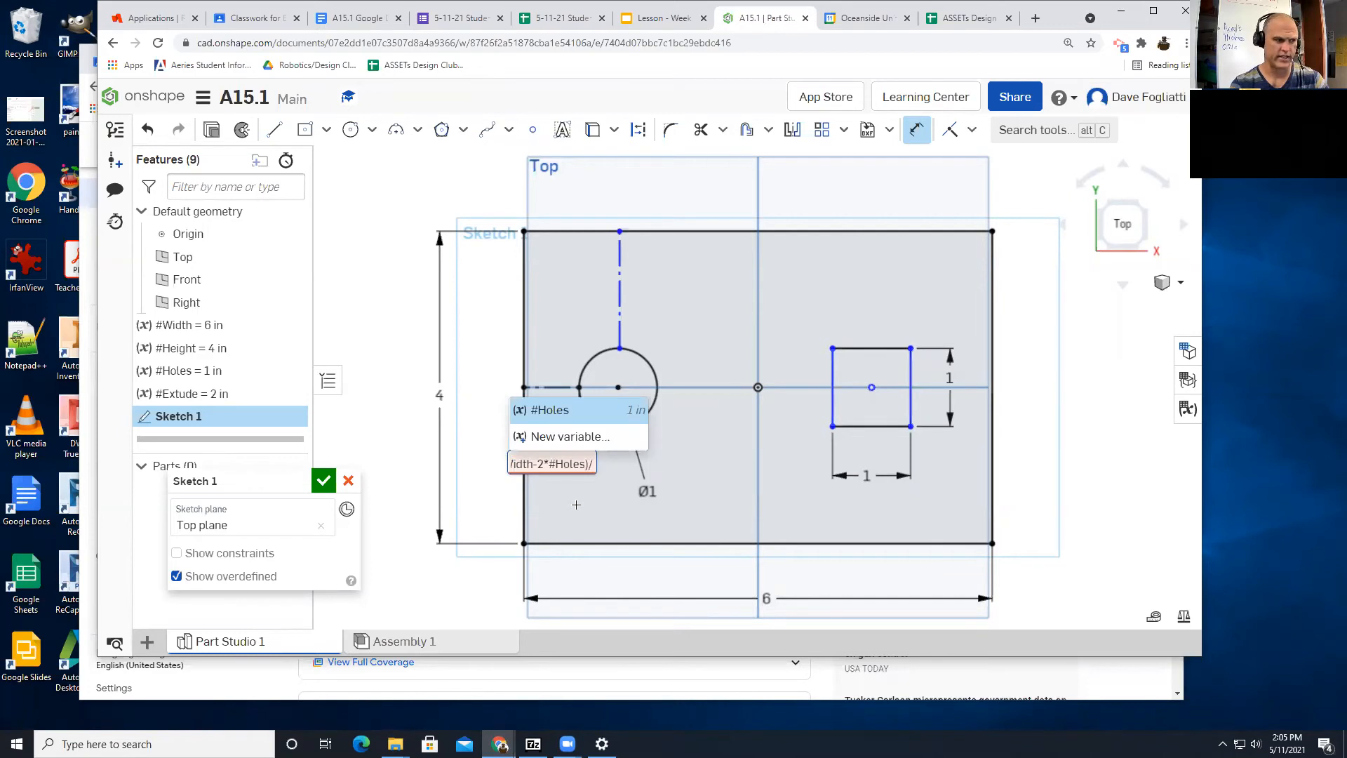
pyautogui.click(574, 412)
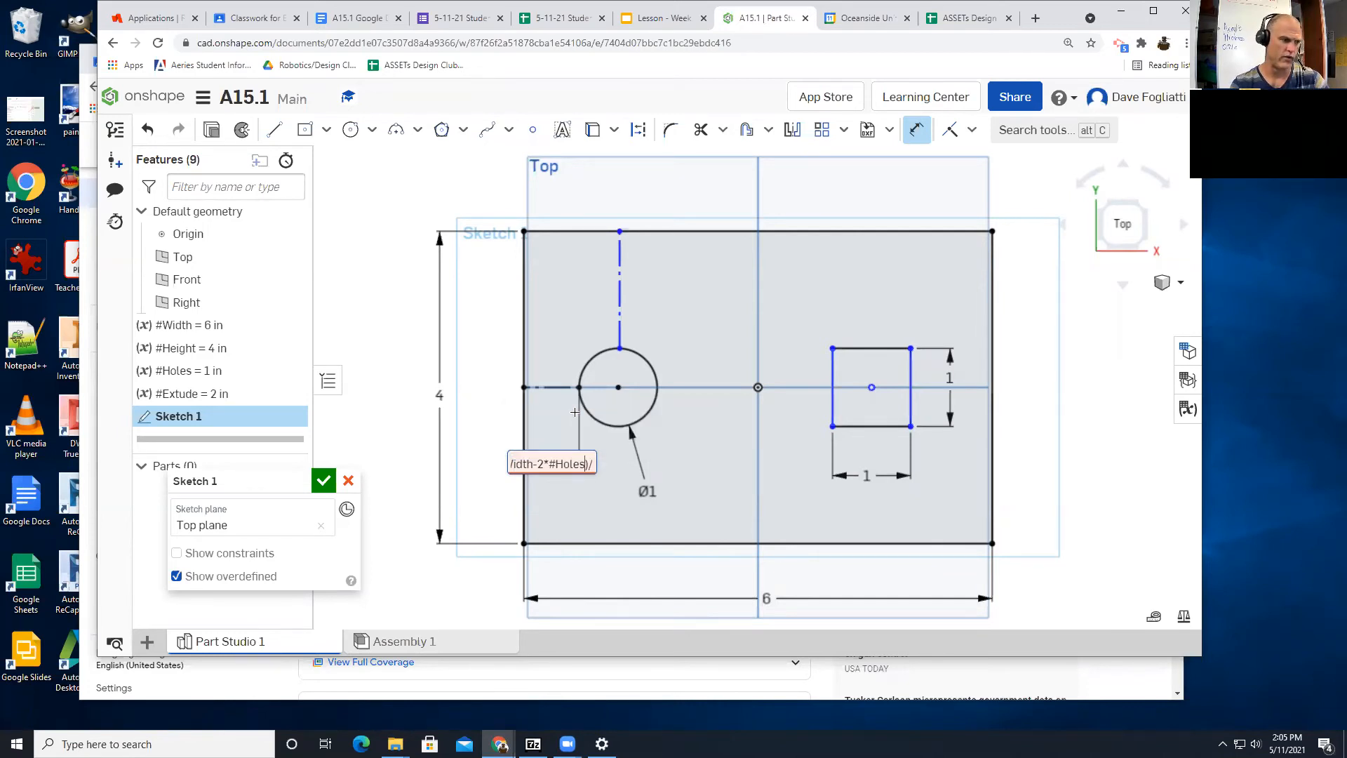
pyautogui.press('Return')
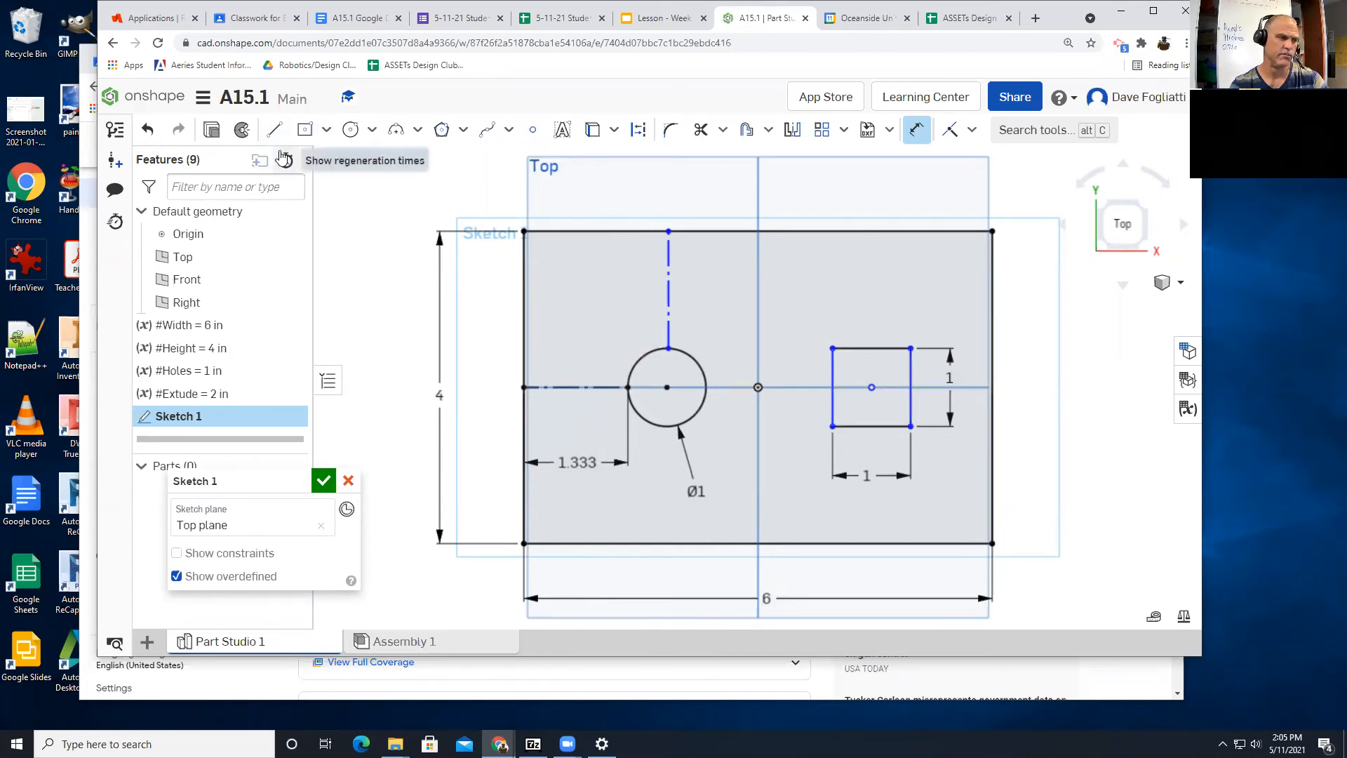
# Step: Dimension the gap between the small square's right edge and the outer rectangle's right edge and set it to (#Width-2*#Holes)/3
pyautogui.click(990, 385)
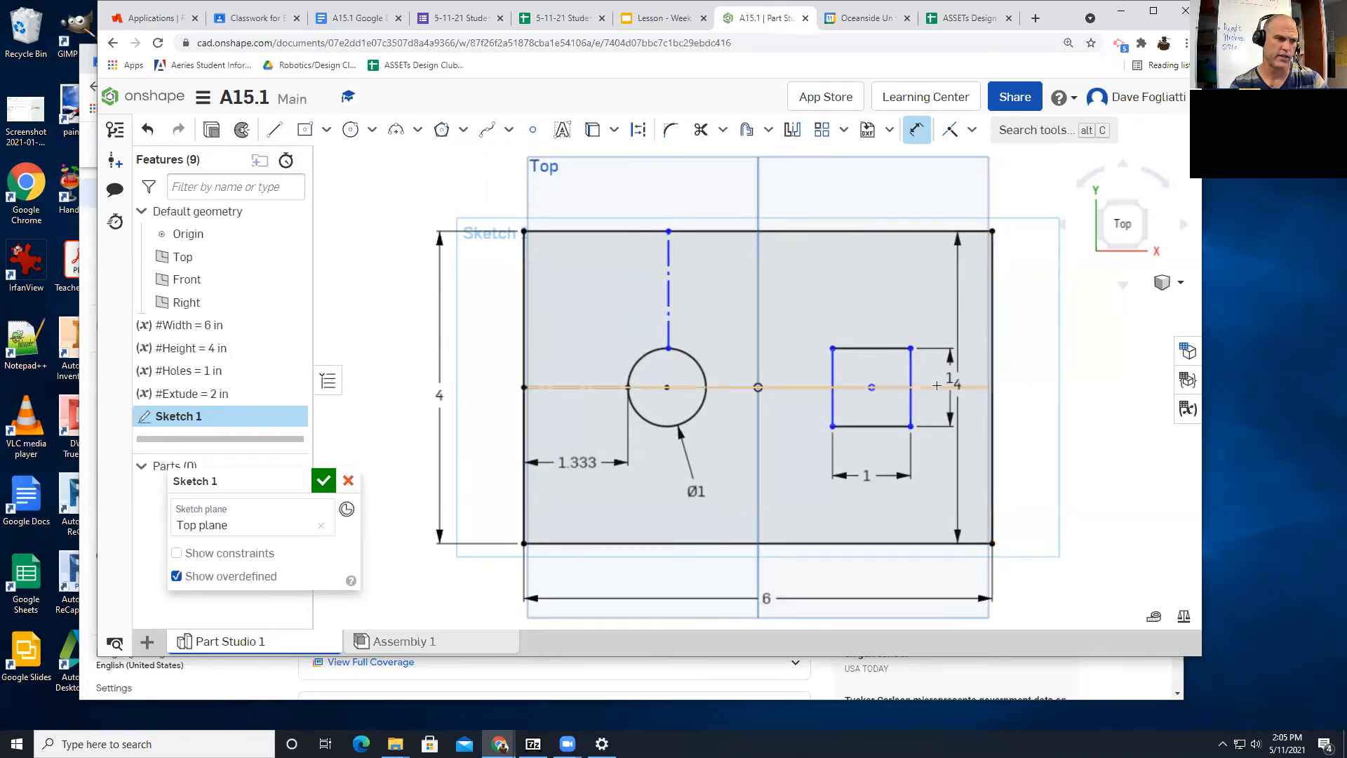
pyautogui.click(913, 387)
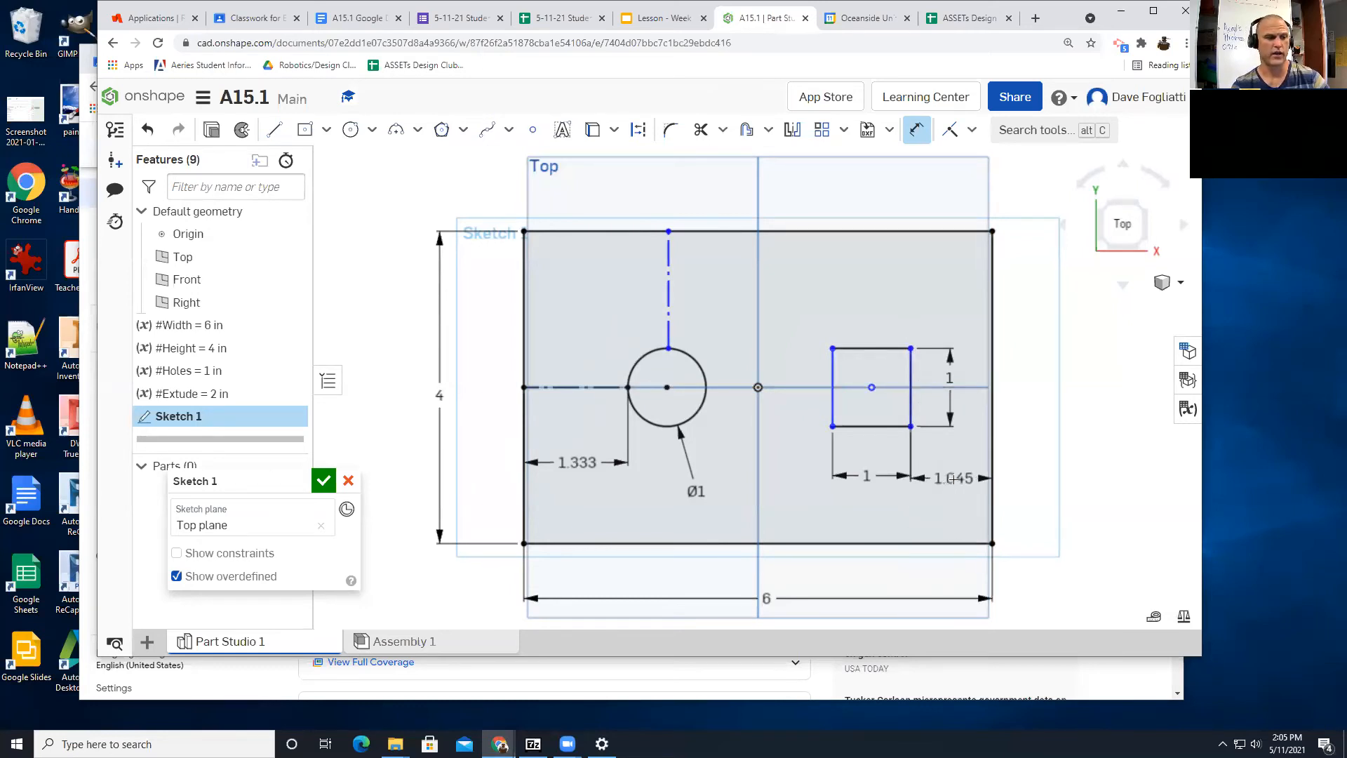
pyautogui.click(955, 480)
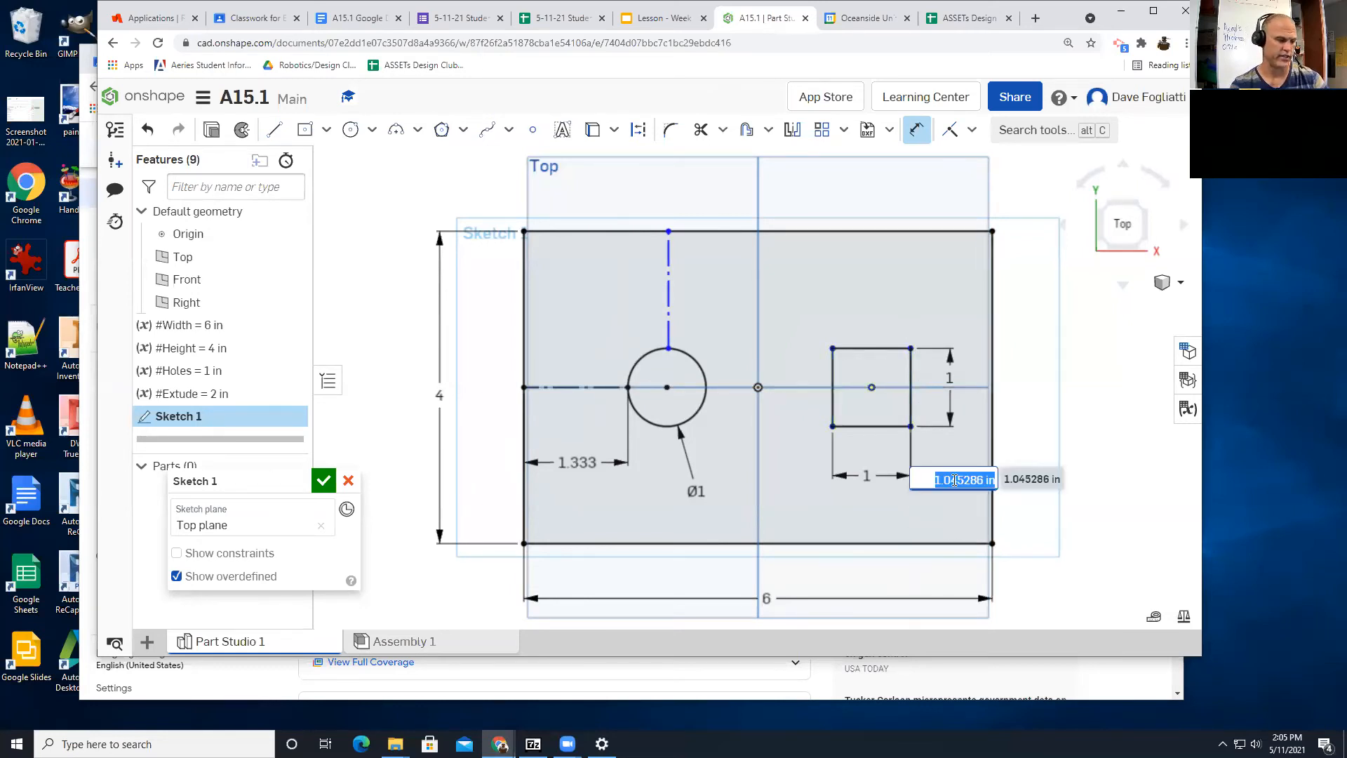
pyautogui.hotkey('ctrl', 'v')
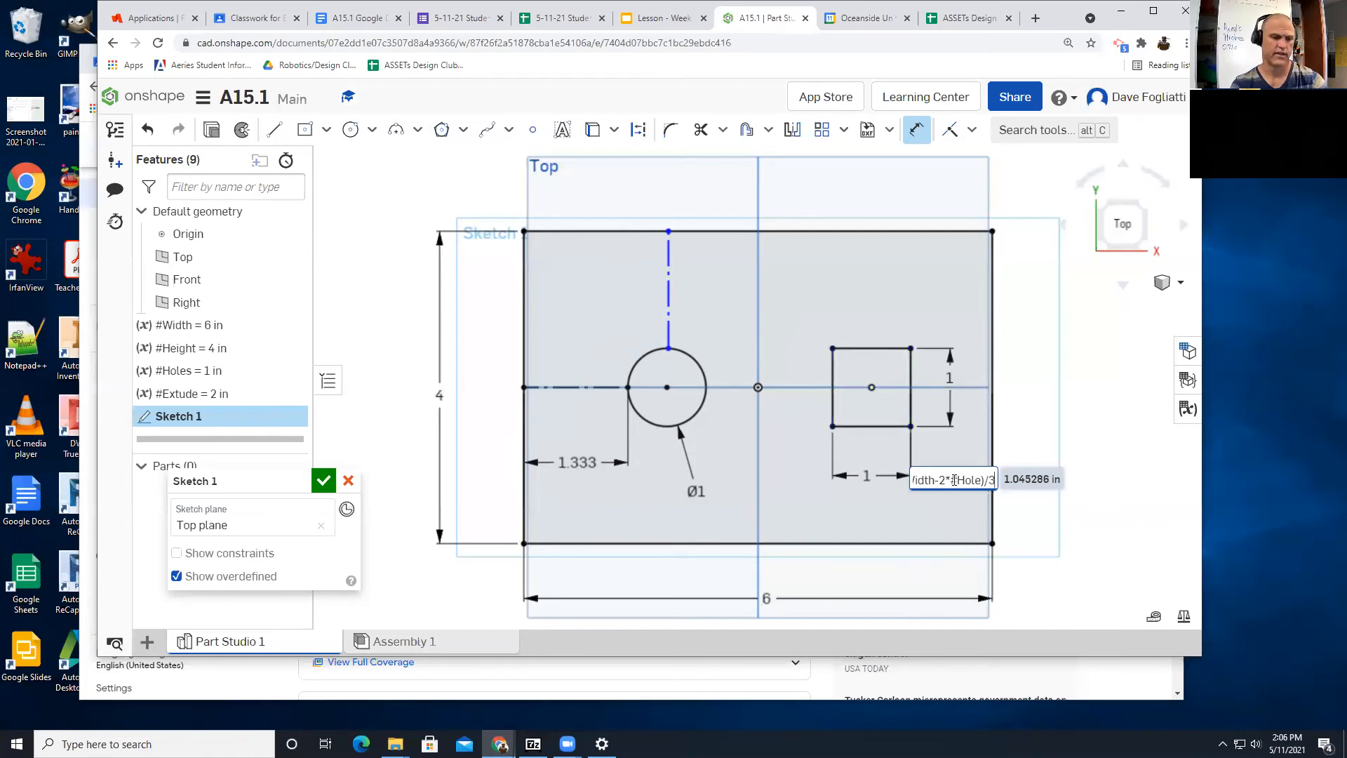
pyautogui.press('Home')
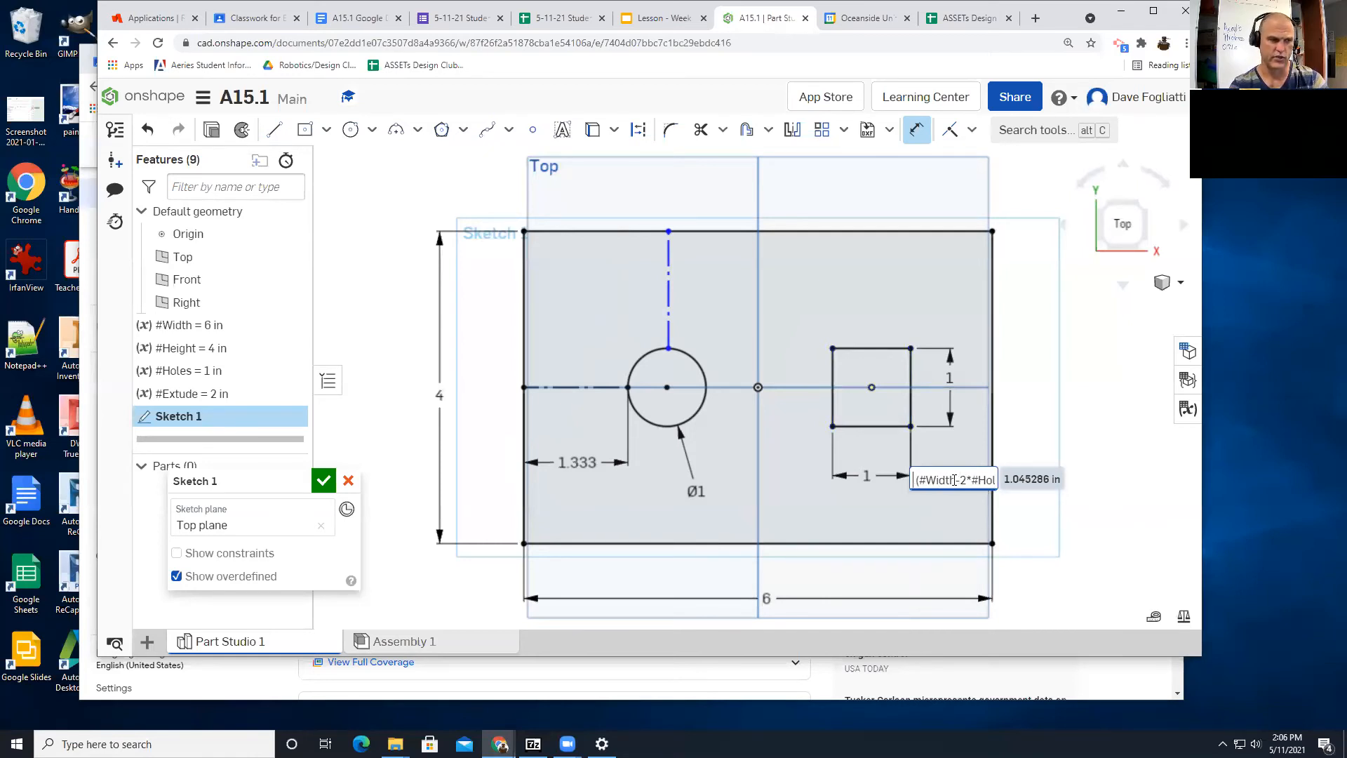
pyautogui.press('End')
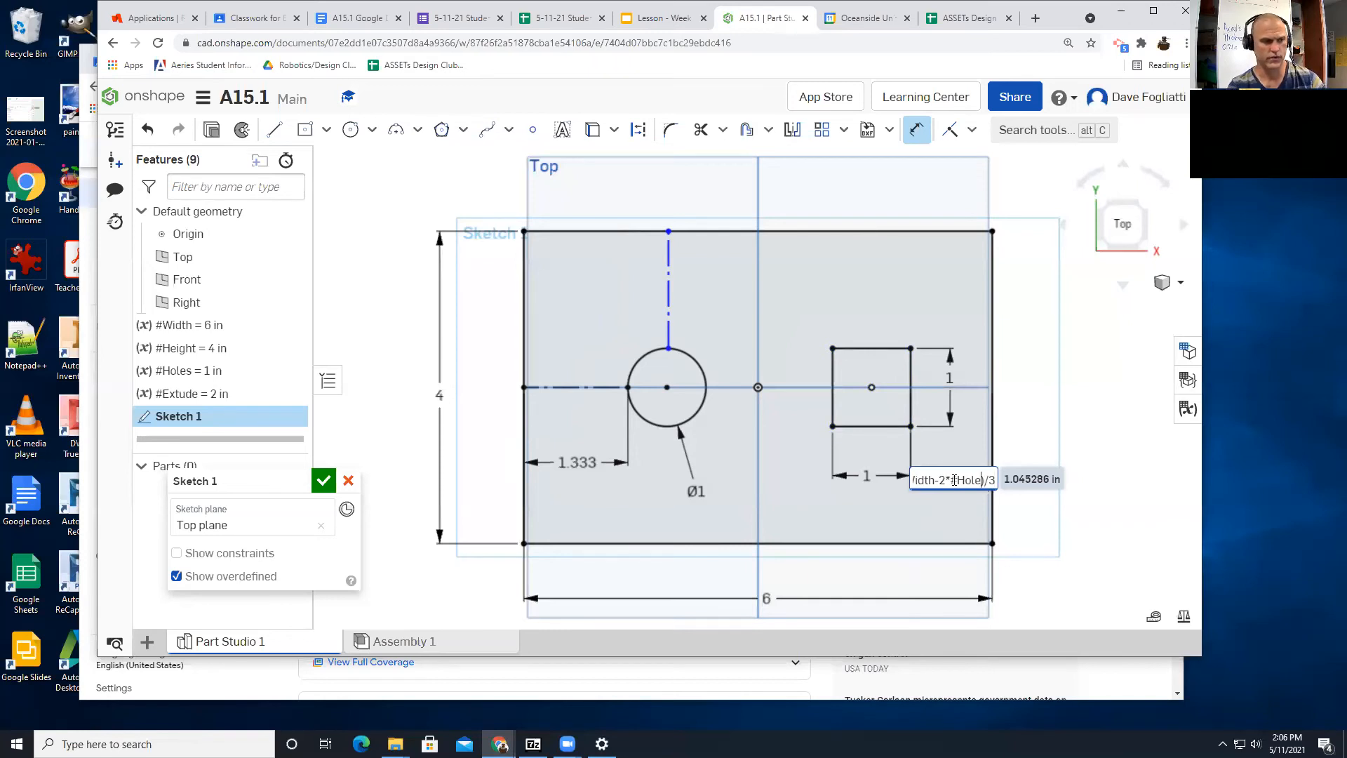
pyautogui.press('Left')
pyautogui.press('Left')
pyautogui.write('s')
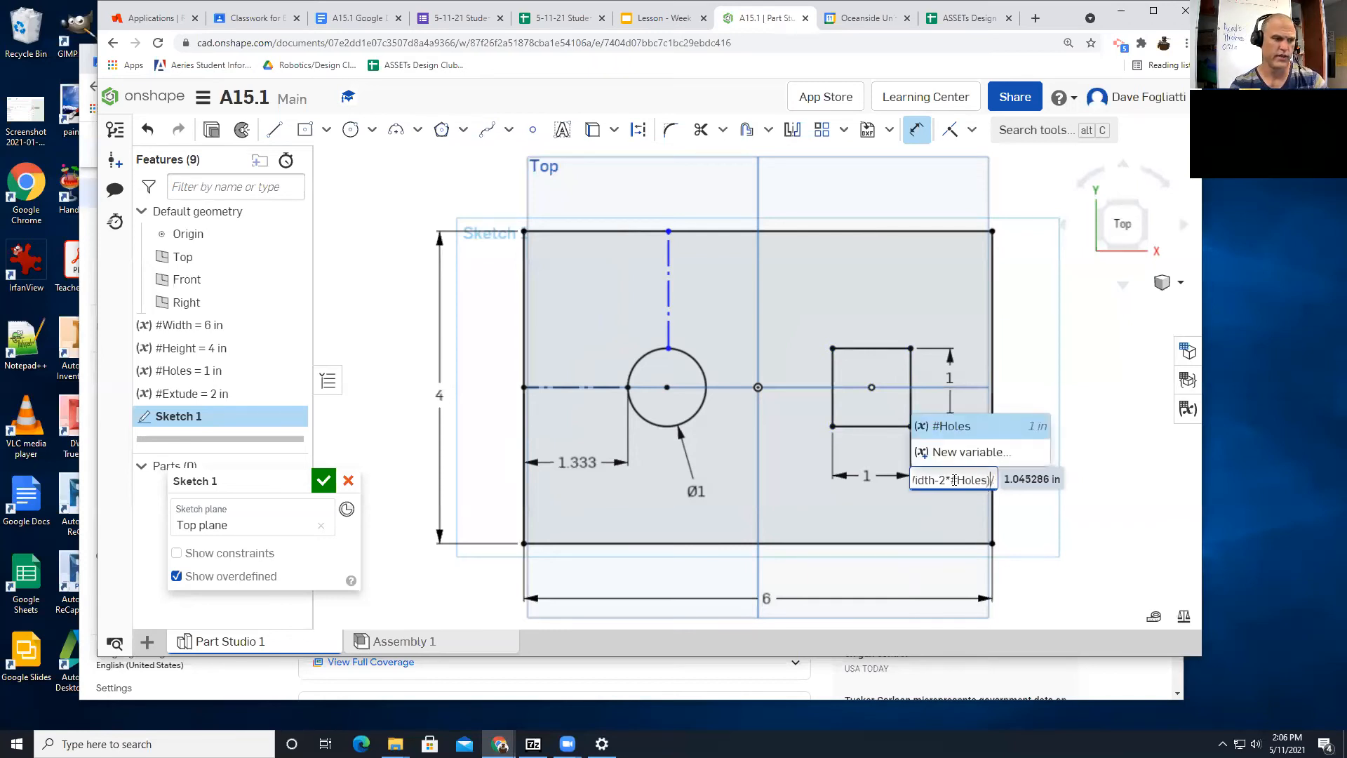
pyautogui.press('Right')
pyautogui.press('Right')
pyautogui.press('Return')
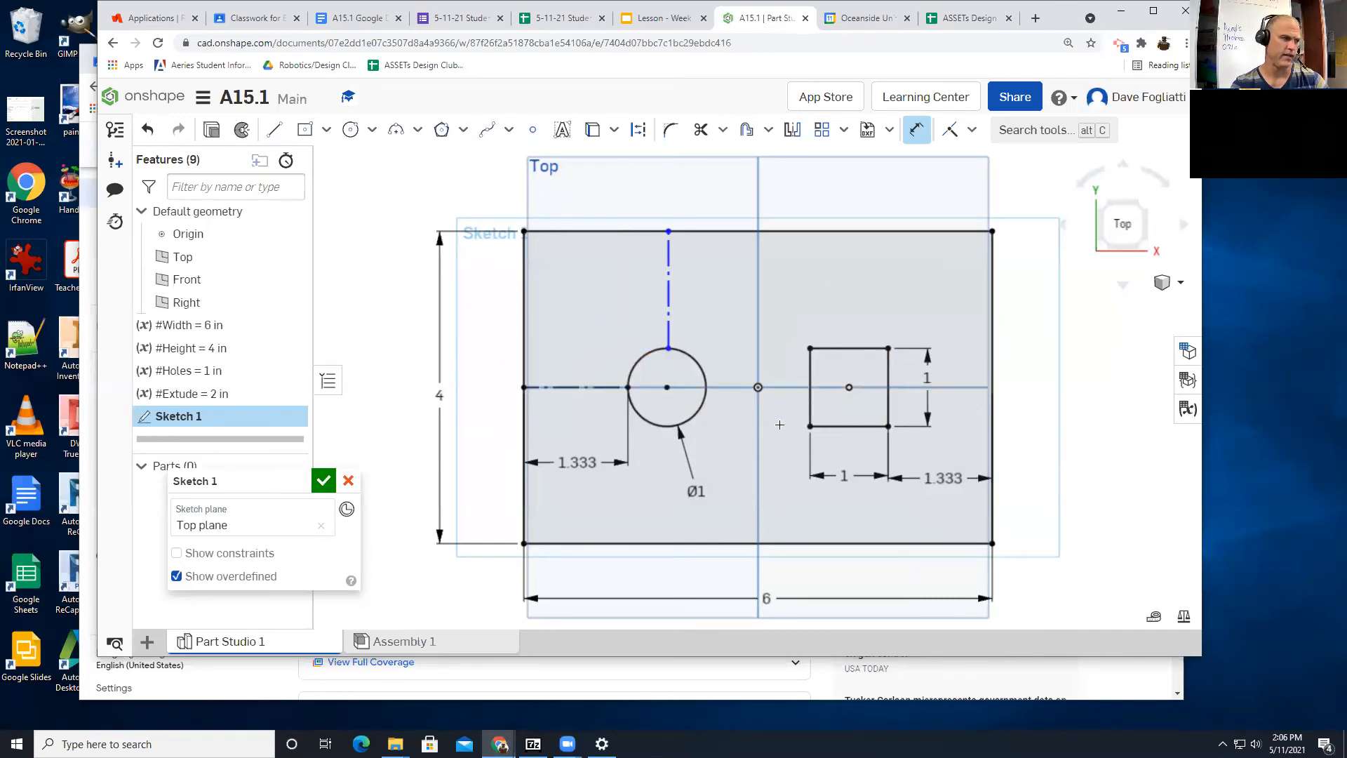
# Step: Review the reference sketch and part image in the A15.1 Google Doc, return to Onshape and accept the sketch
pyautogui.click(352, 19)
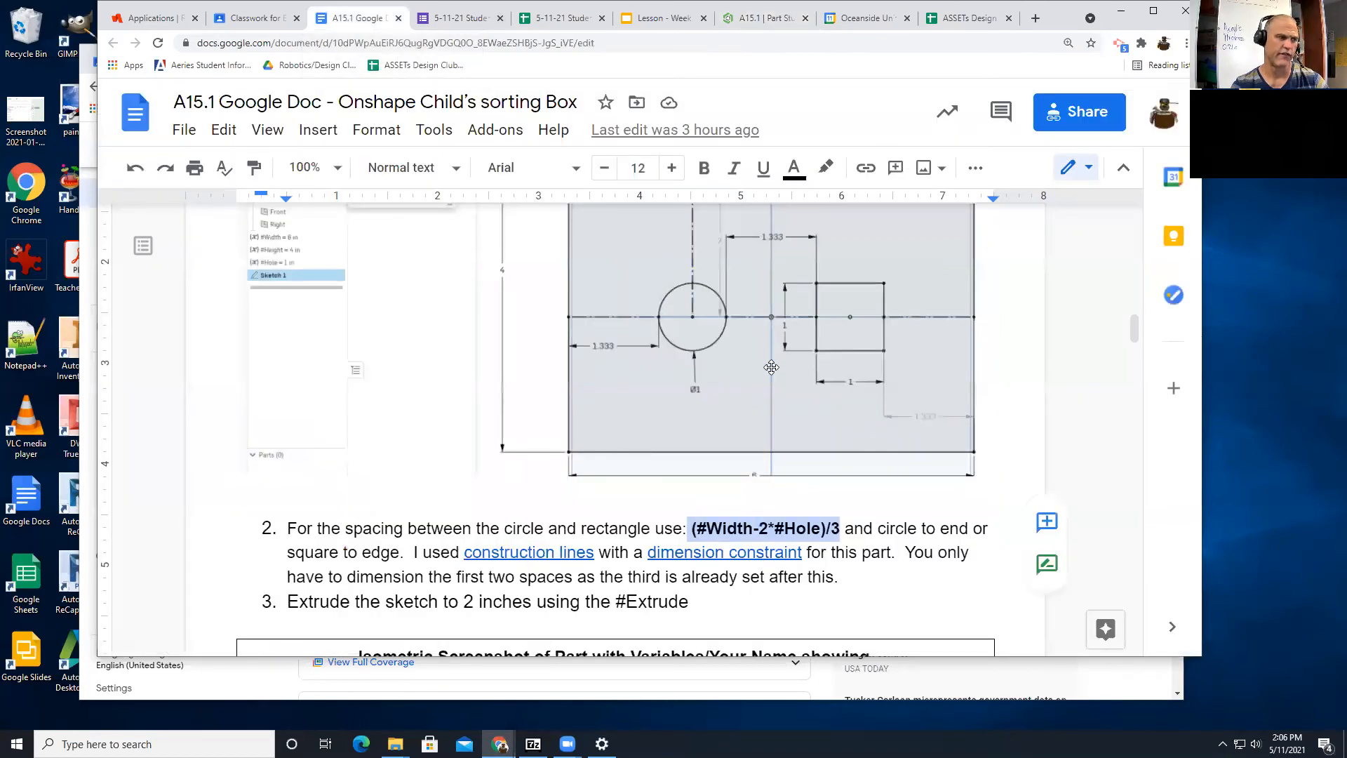
pyautogui.scroll(2, 469, 458)
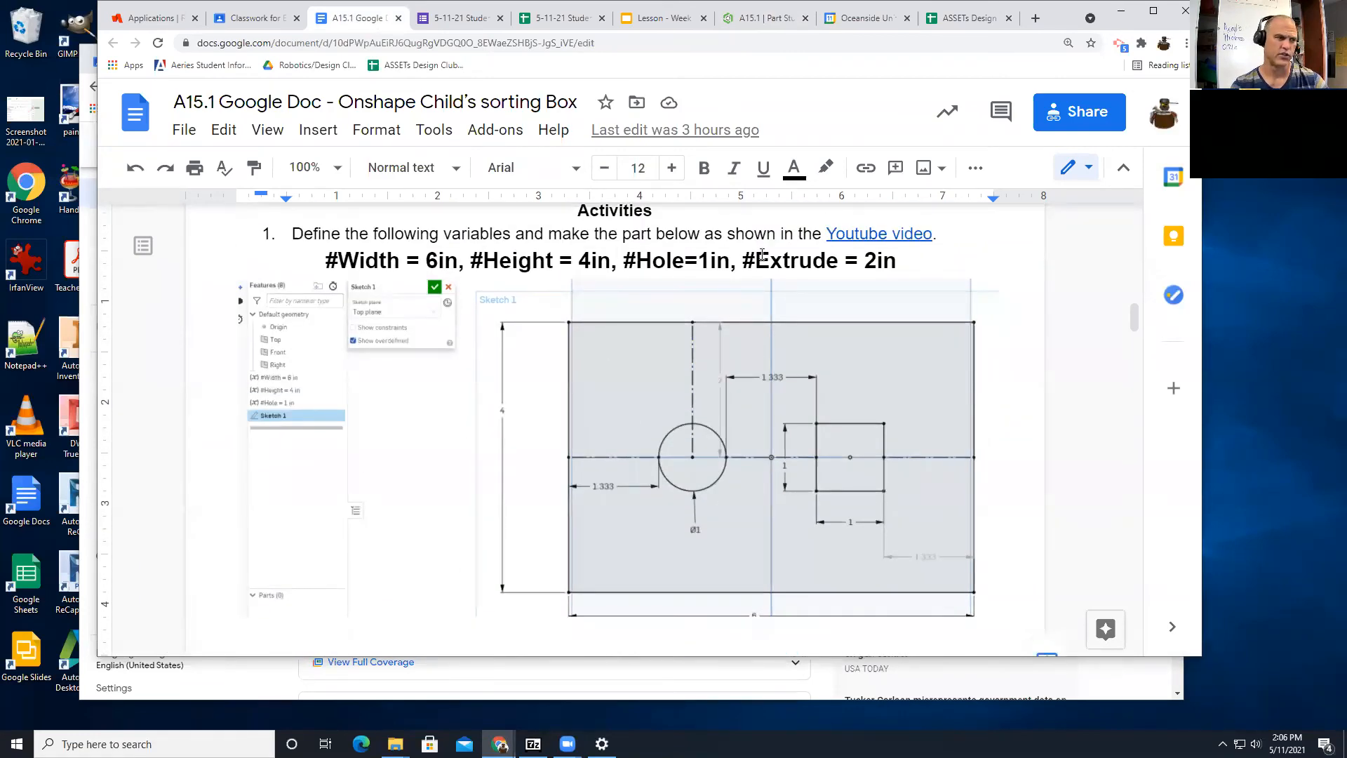
pyautogui.scroll(-8, 650, 472)
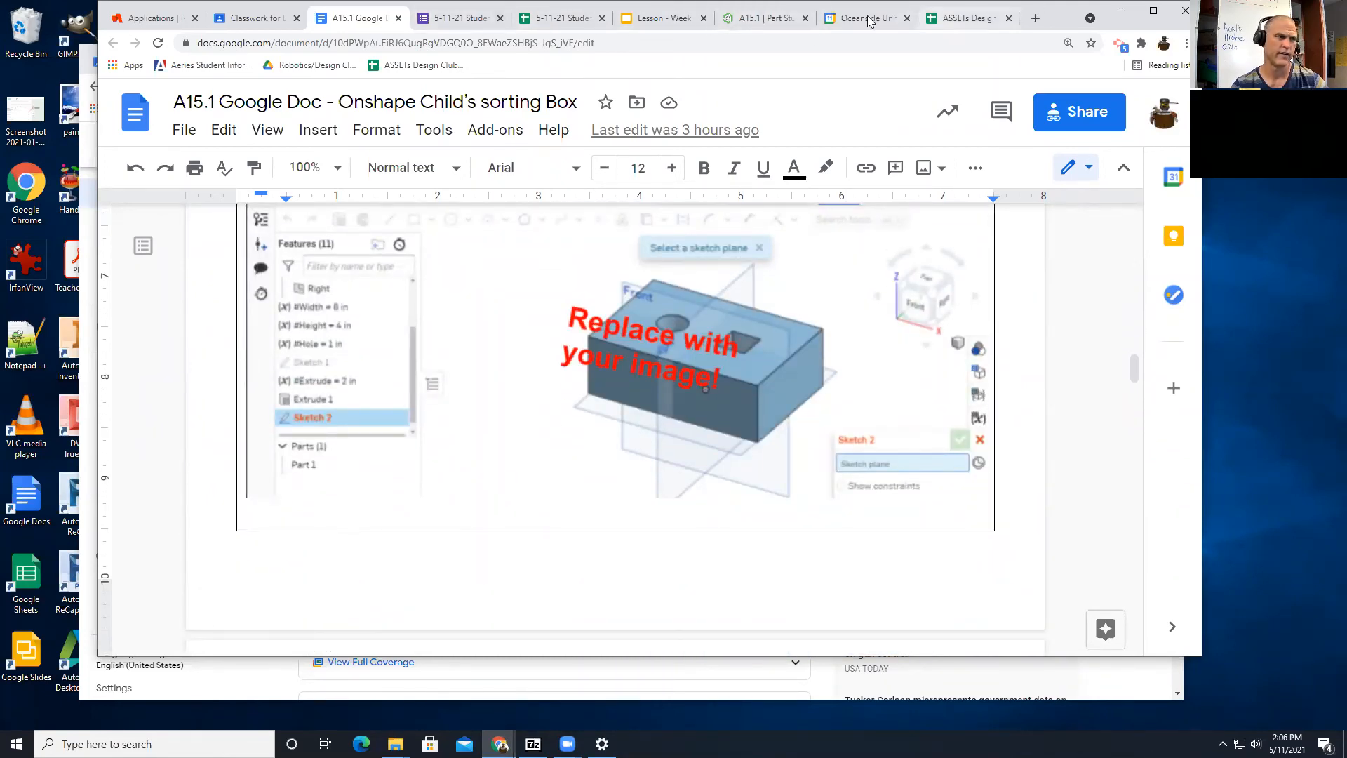
pyautogui.click(762, 18)
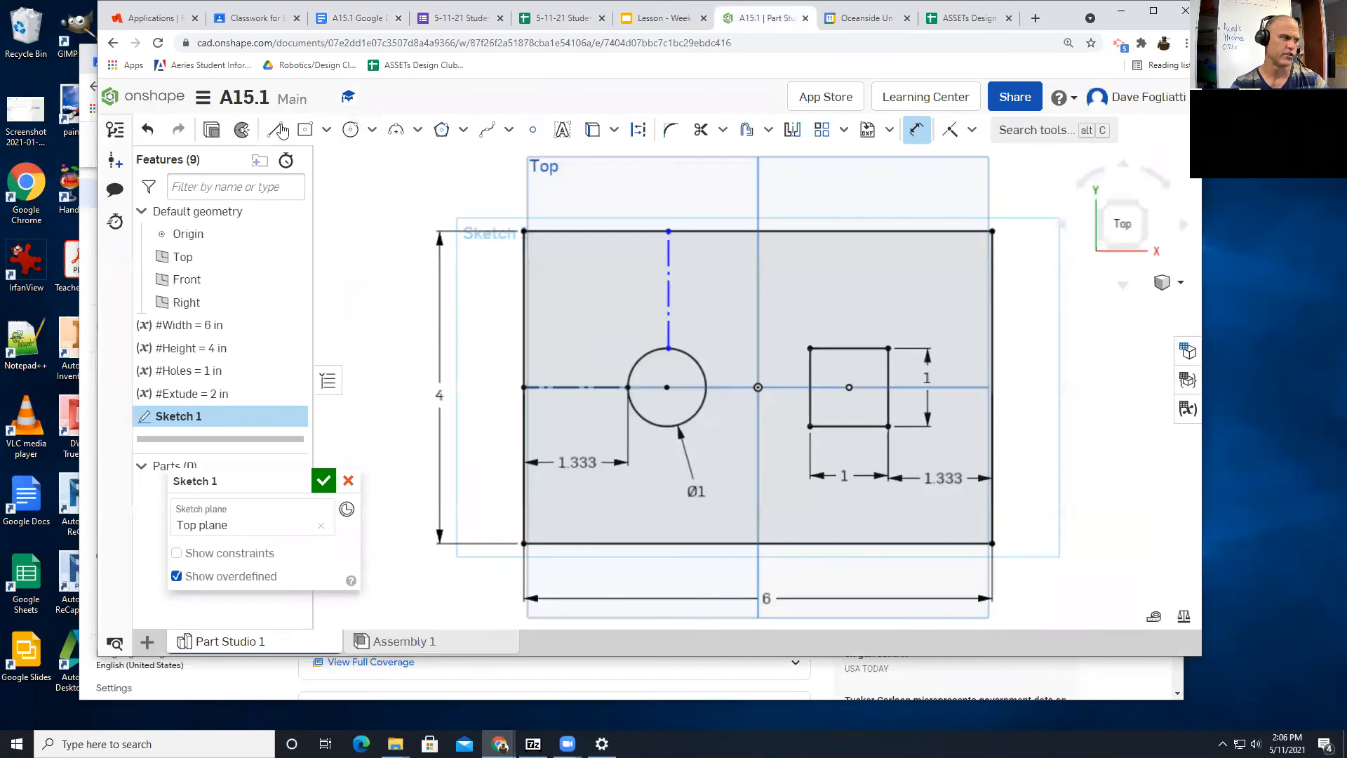
pyautogui.click(324, 481)
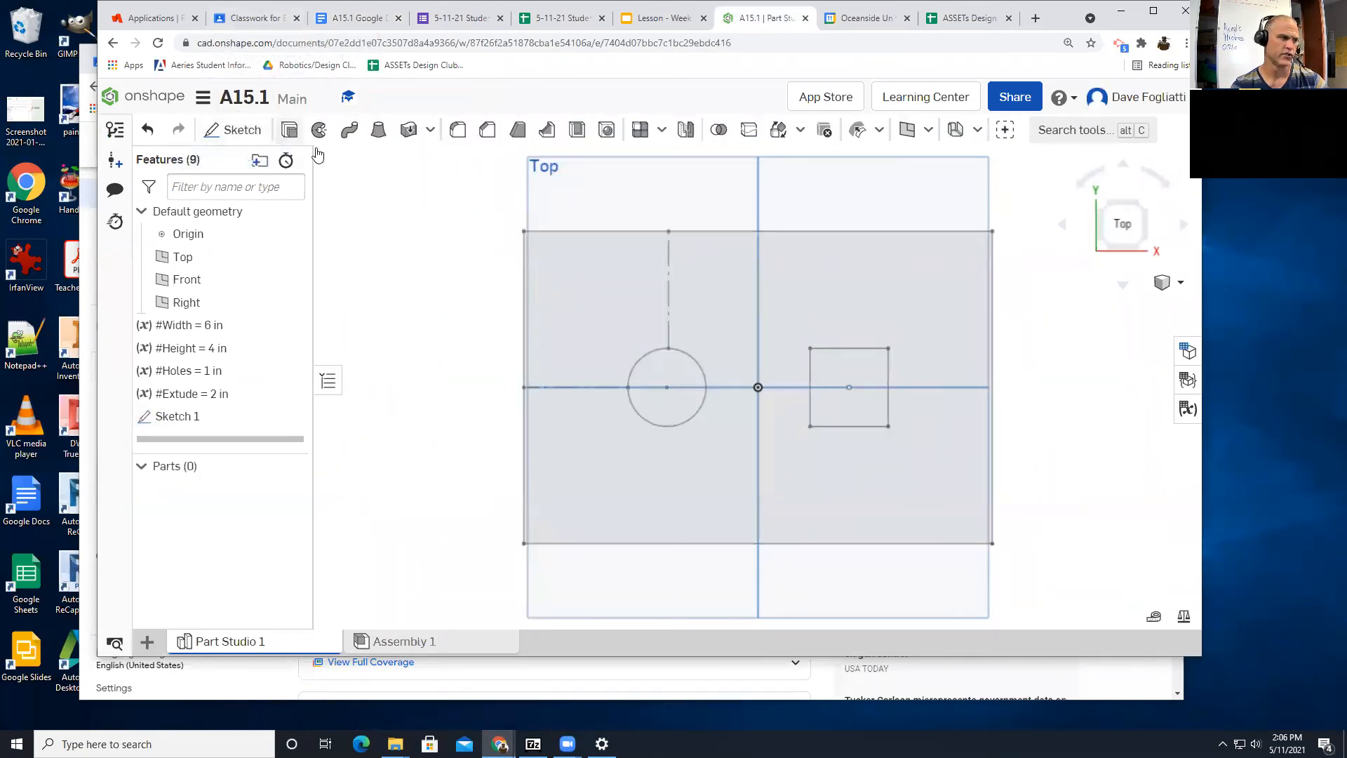
# Step: Start a new solid extrude of the sketch's rectangular region, leaving out the circle and the small square
pyautogui.hotkey('shift', 'e')
pyautogui.click(589, 454)
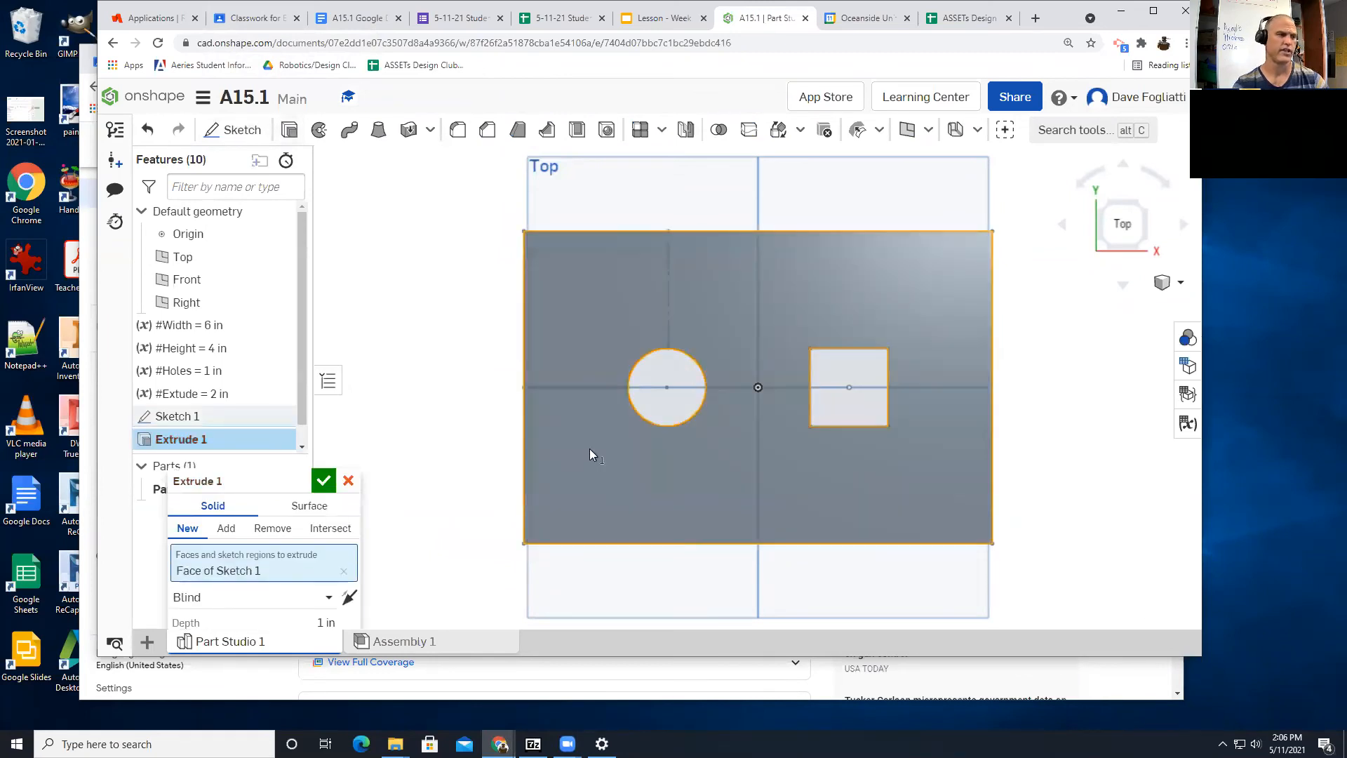
pyautogui.click(1180, 282)
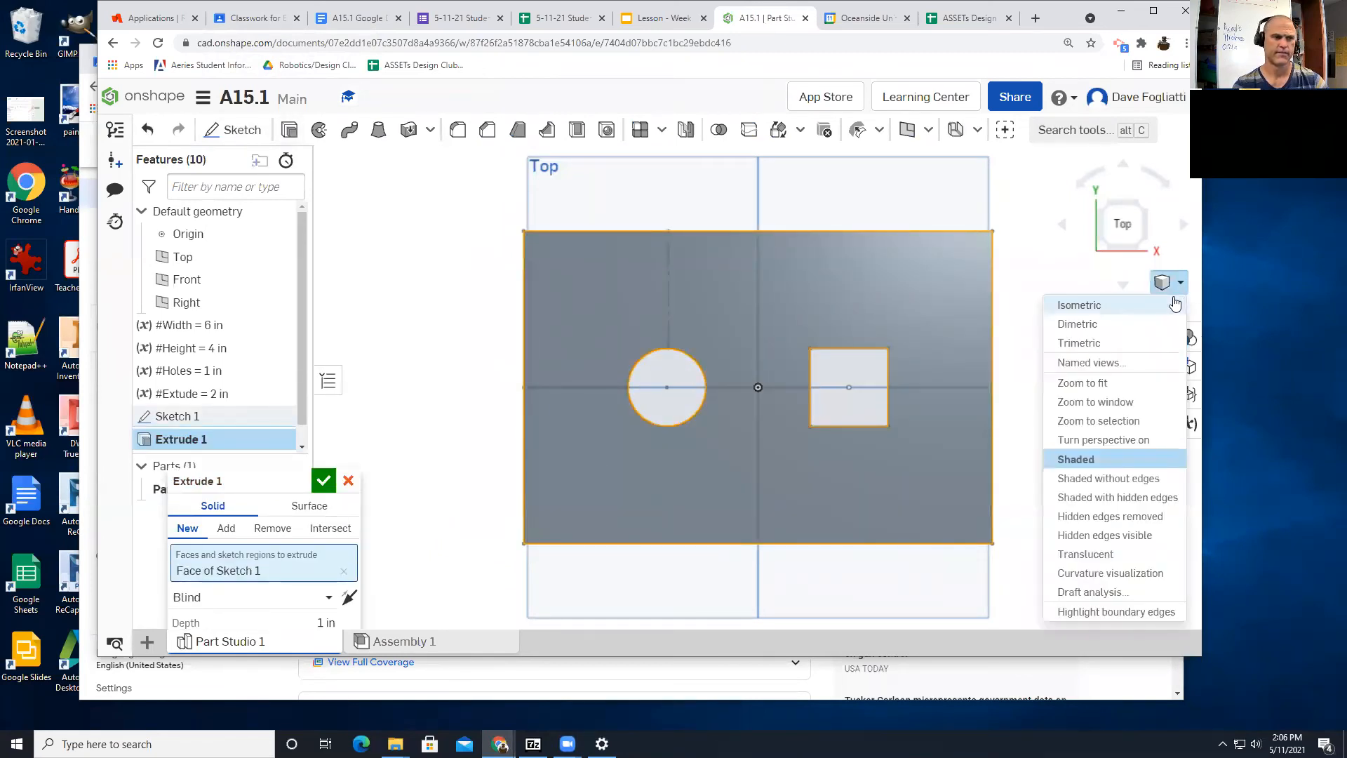
pyautogui.click(1124, 308)
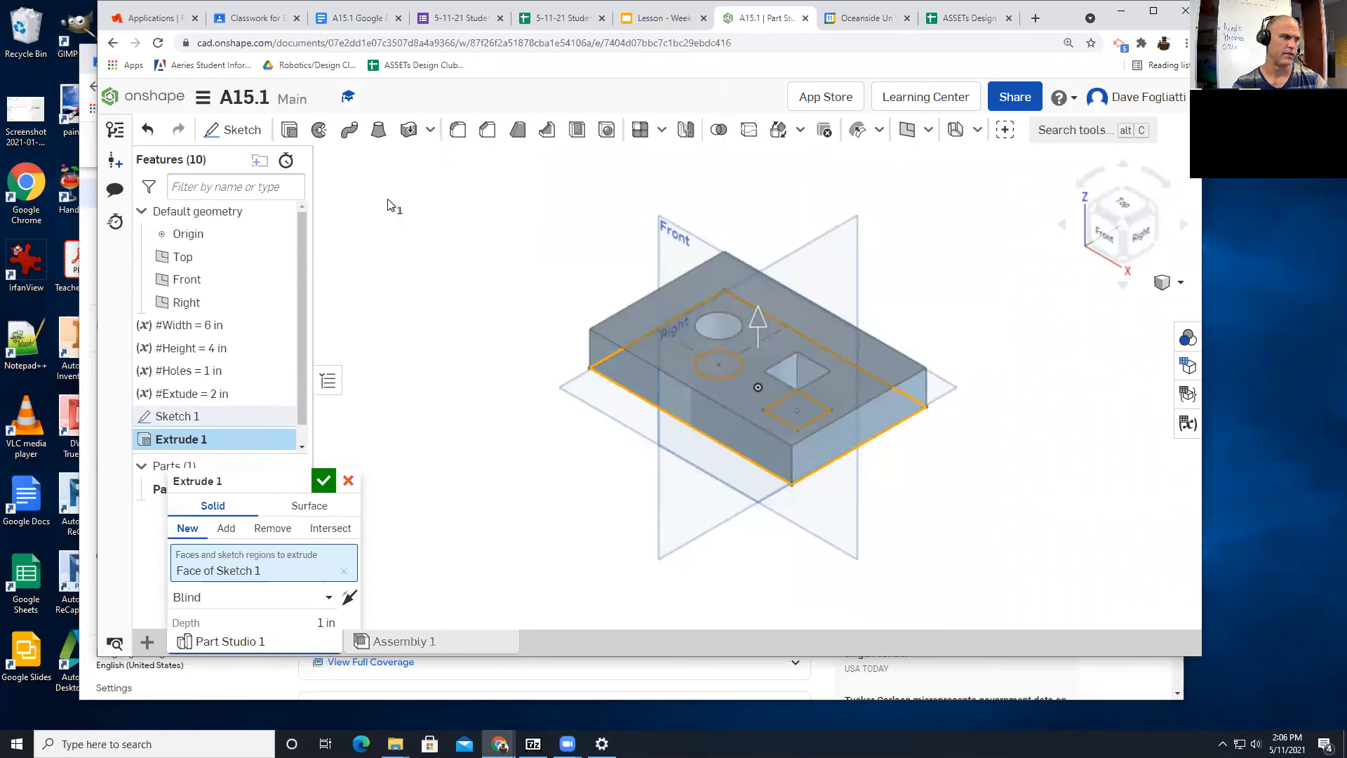
pyautogui.moveTo(288, 483); pyautogui.dragTo(446, 186)
pyautogui.click(460, 303)
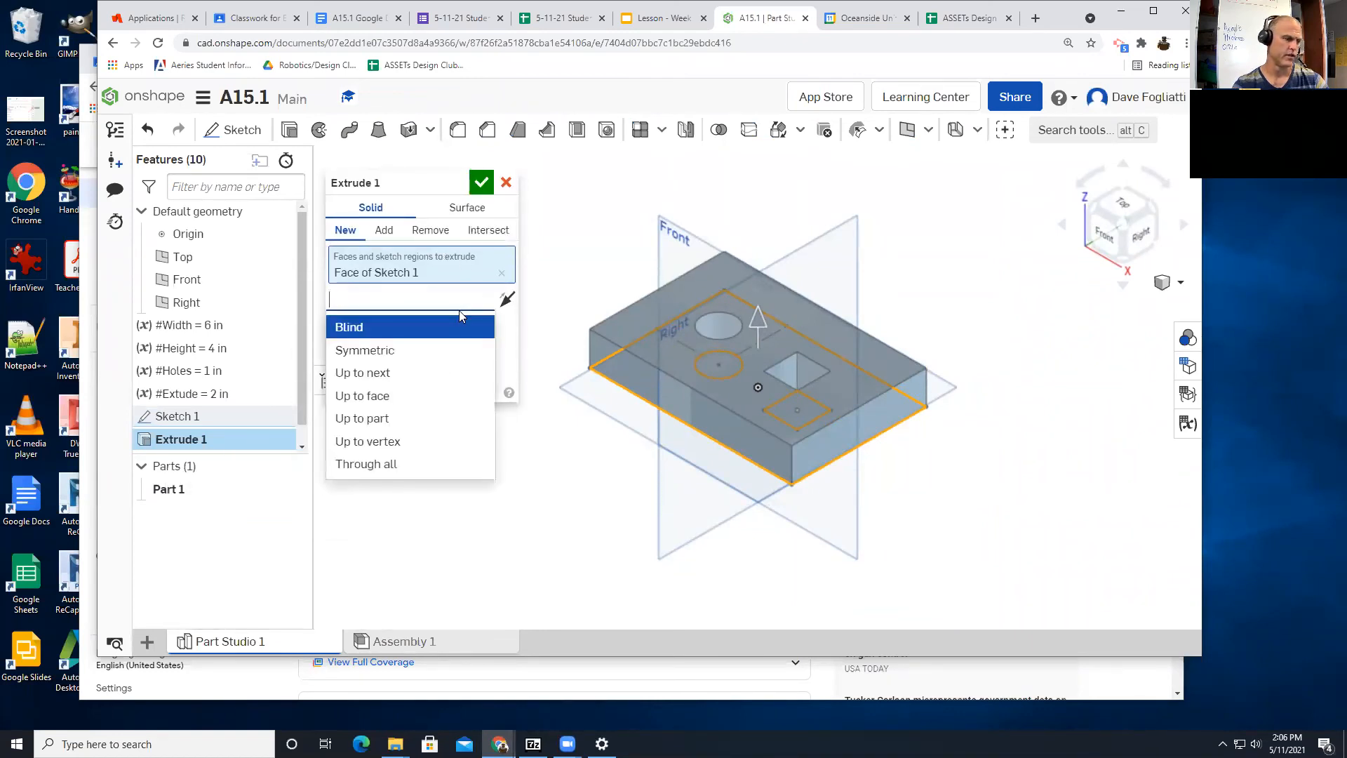
pyautogui.write('#')
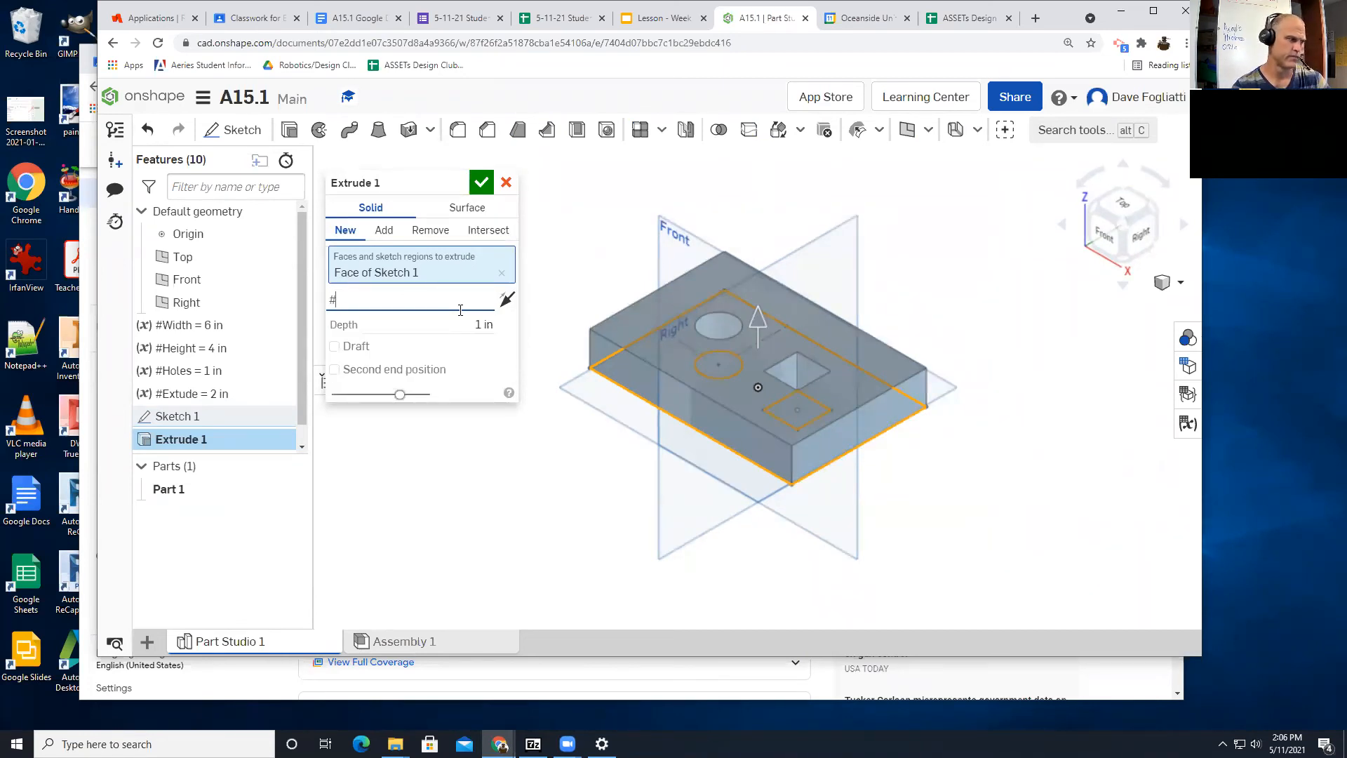
pyautogui.write('Extr')
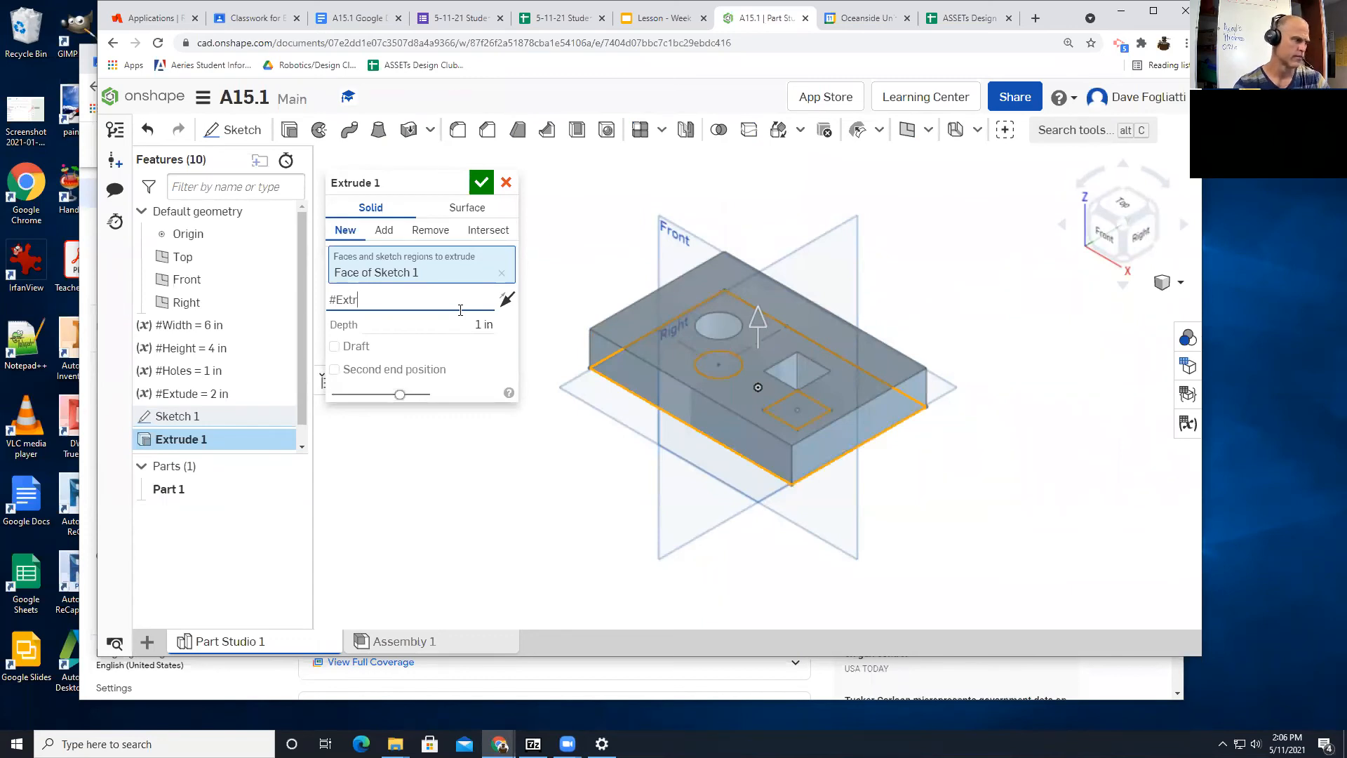
pyautogui.press('BackSpace')
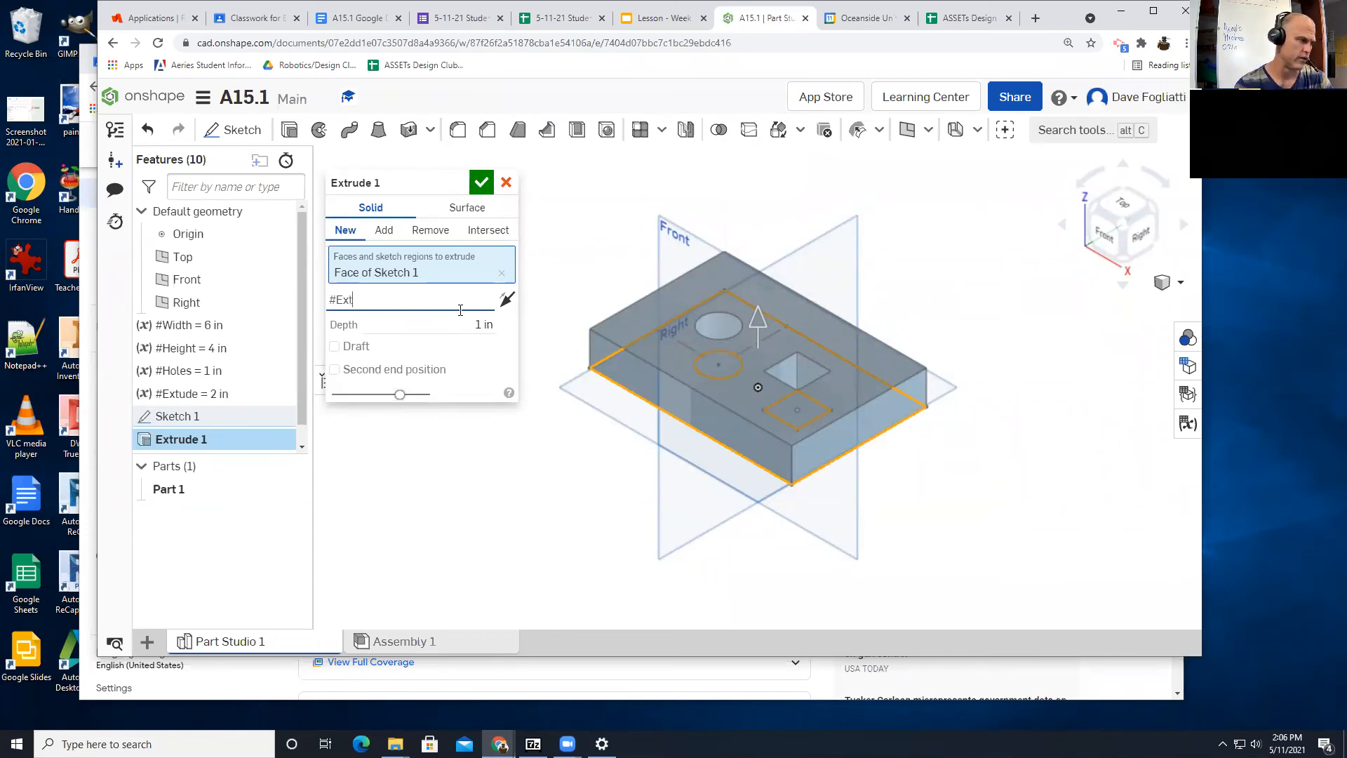
pyautogui.write('ud')
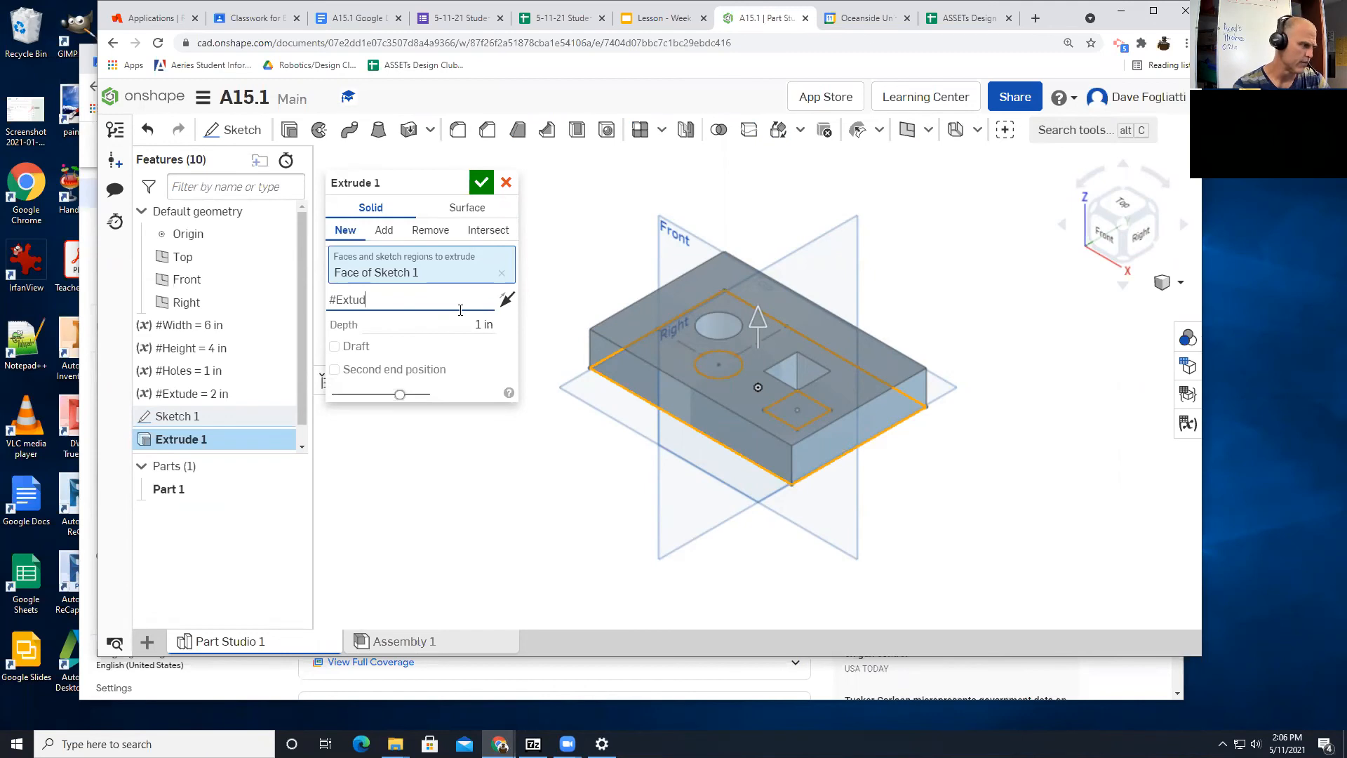
pyautogui.press('BackSpace')
pyautogui.press('BackSpace')
pyautogui.press('BackSpace')
pyautogui.press('BackSpace')
pyautogui.press('BackSpace')
pyautogui.press('BackSpace')
pyautogui.press('BackSpace')
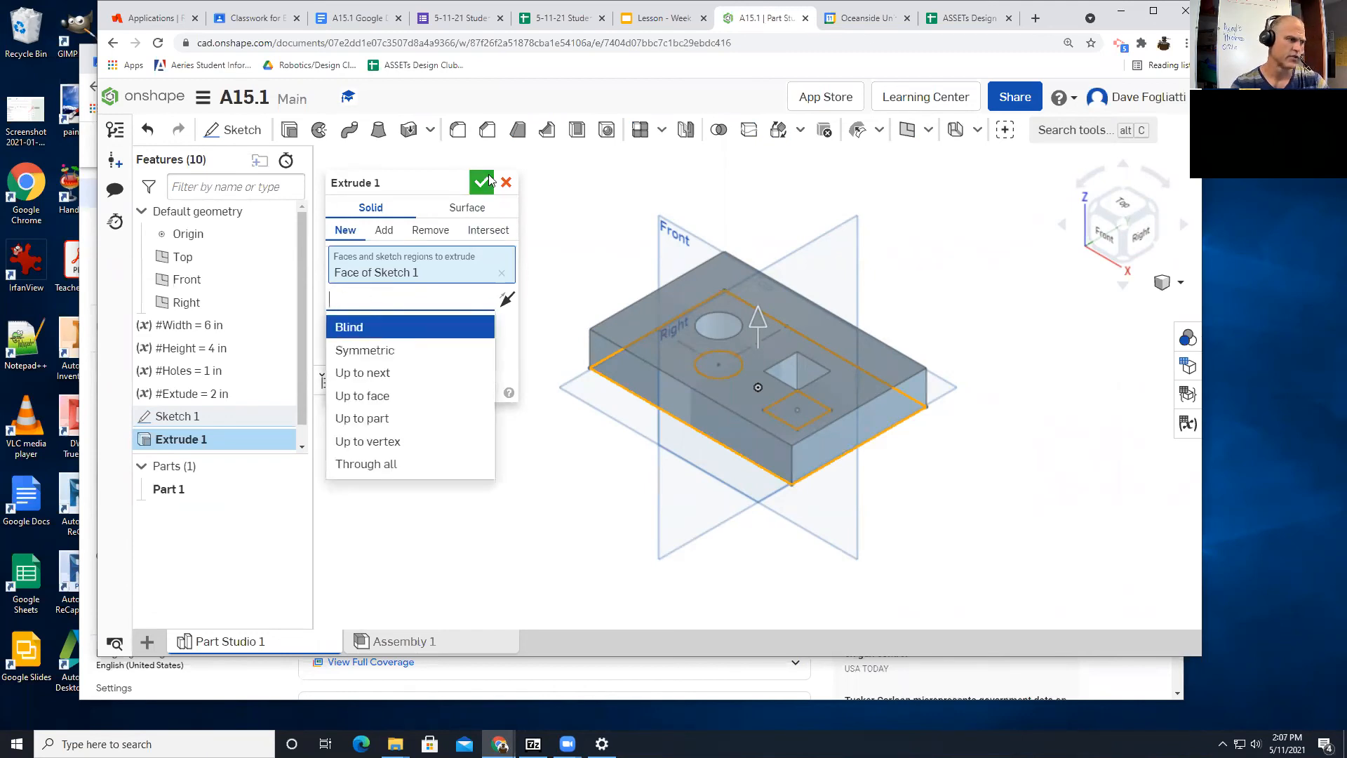
pyautogui.click(505, 182)
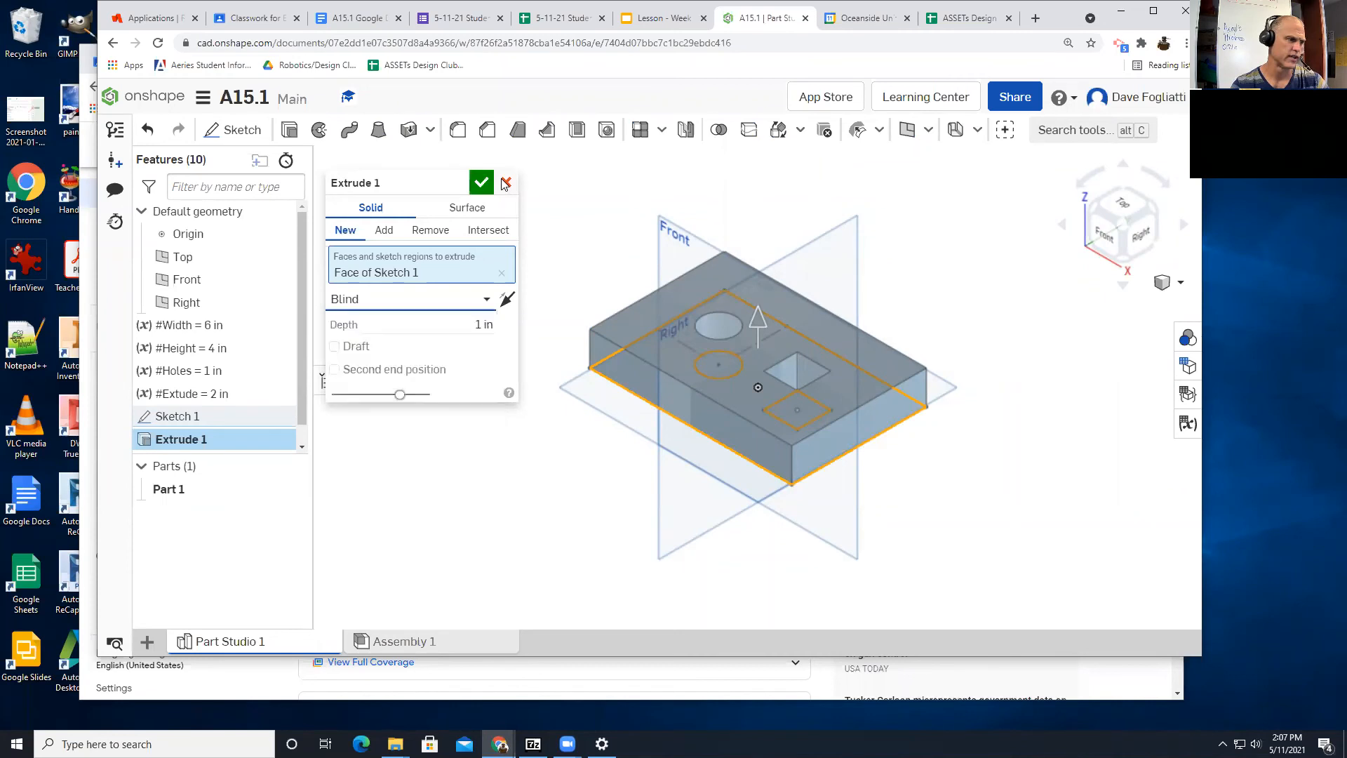
# Step: Set the blind extrude's depth to the variable #Extude and accept the feature
pyautogui.click(378, 130)
pyautogui.click(626, 373)
pyautogui.click(405, 321)
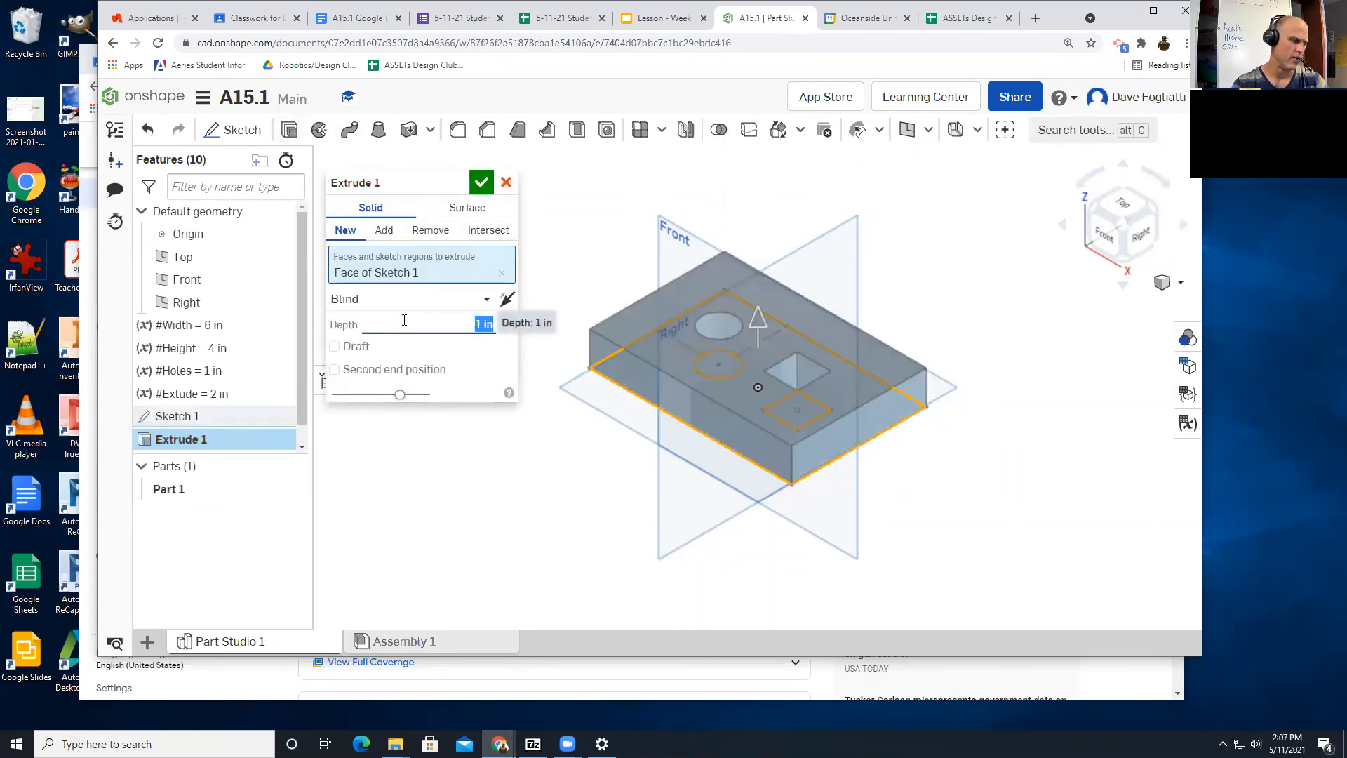
pyautogui.write('#Extude')
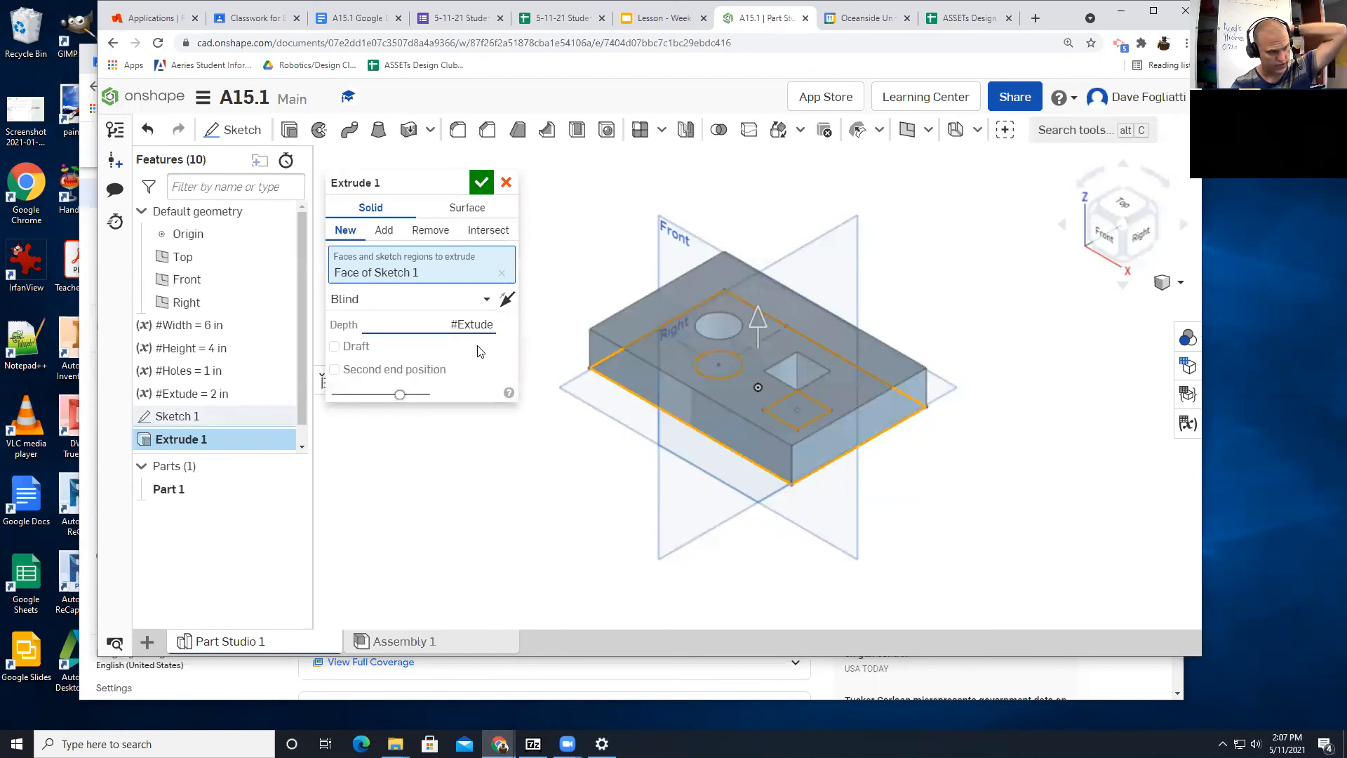
pyautogui.click(484, 185)
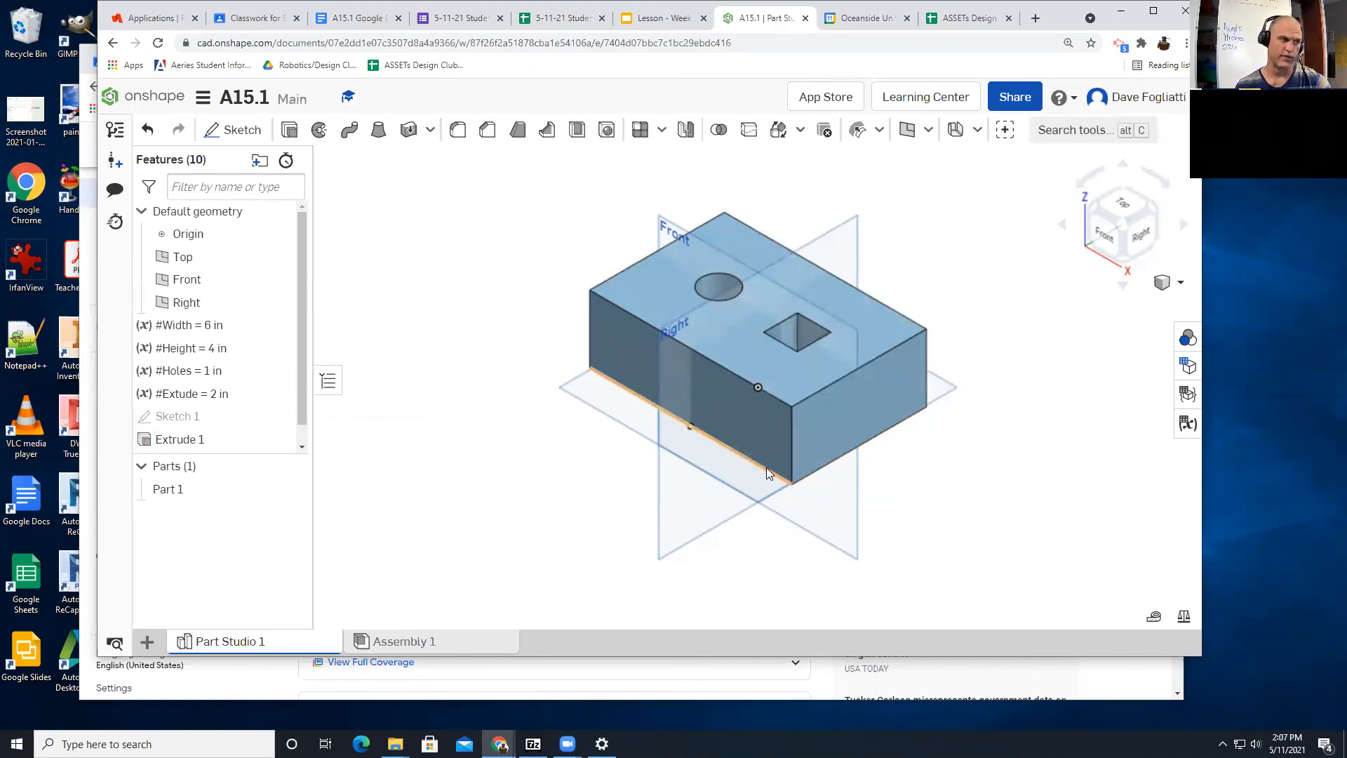
# Step: Switch to the A15.1 Google Doc and find instructions 4 and 5 on resizing the shape and adding a polygon
pyautogui.click(351, 19)
pyautogui.scroll(-8, 431, 300)
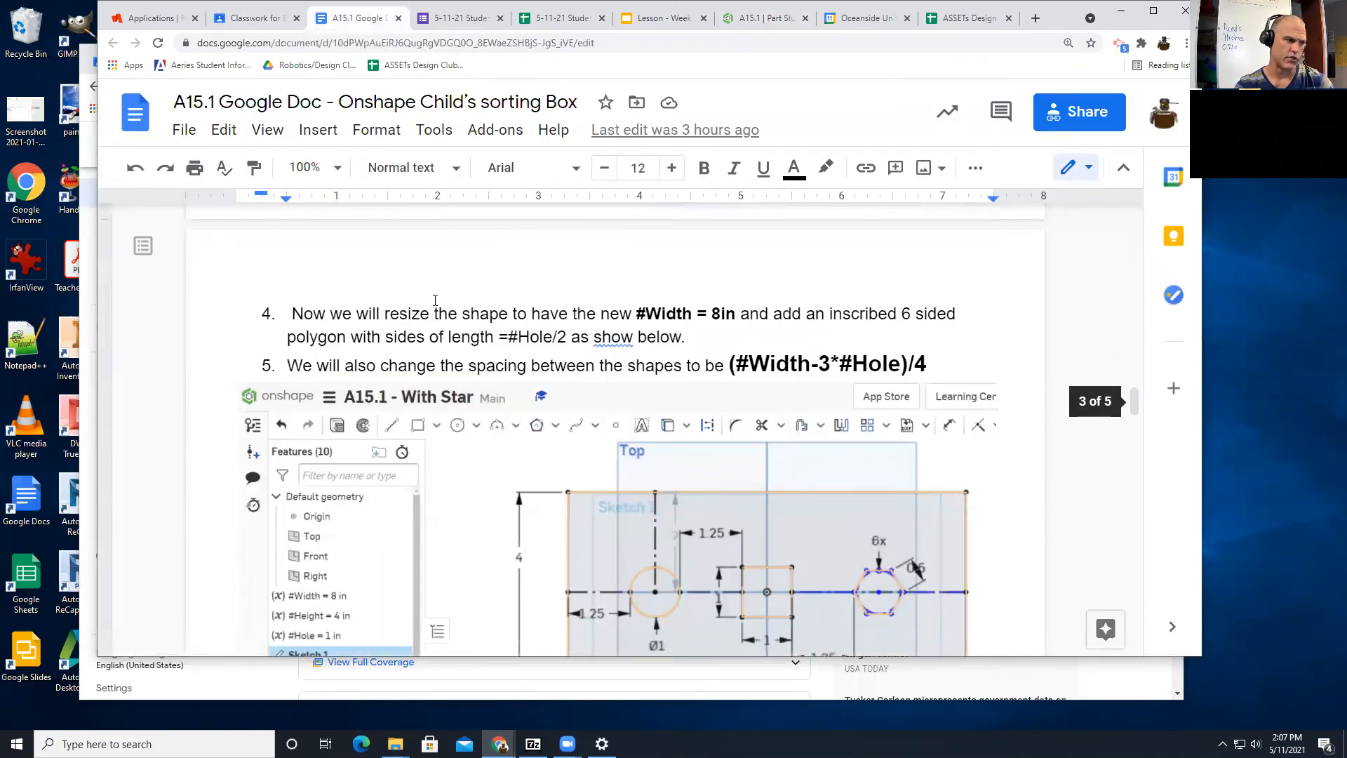